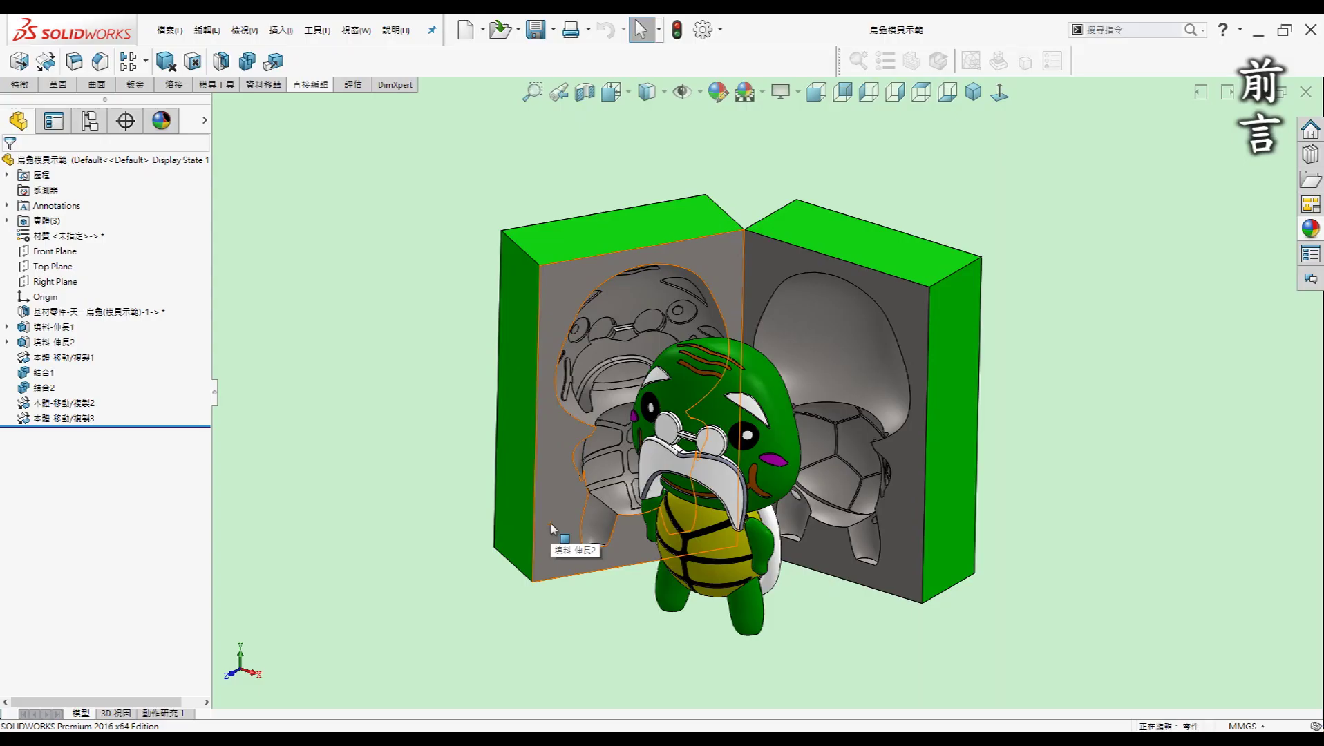
- Orbit the turtle mold halves to view them from several angles
mouse_move(552, 529)
middle_mouse_down()
mouse_move(437, 546)
mouse_move(450, 549)
middle_mouse_up()
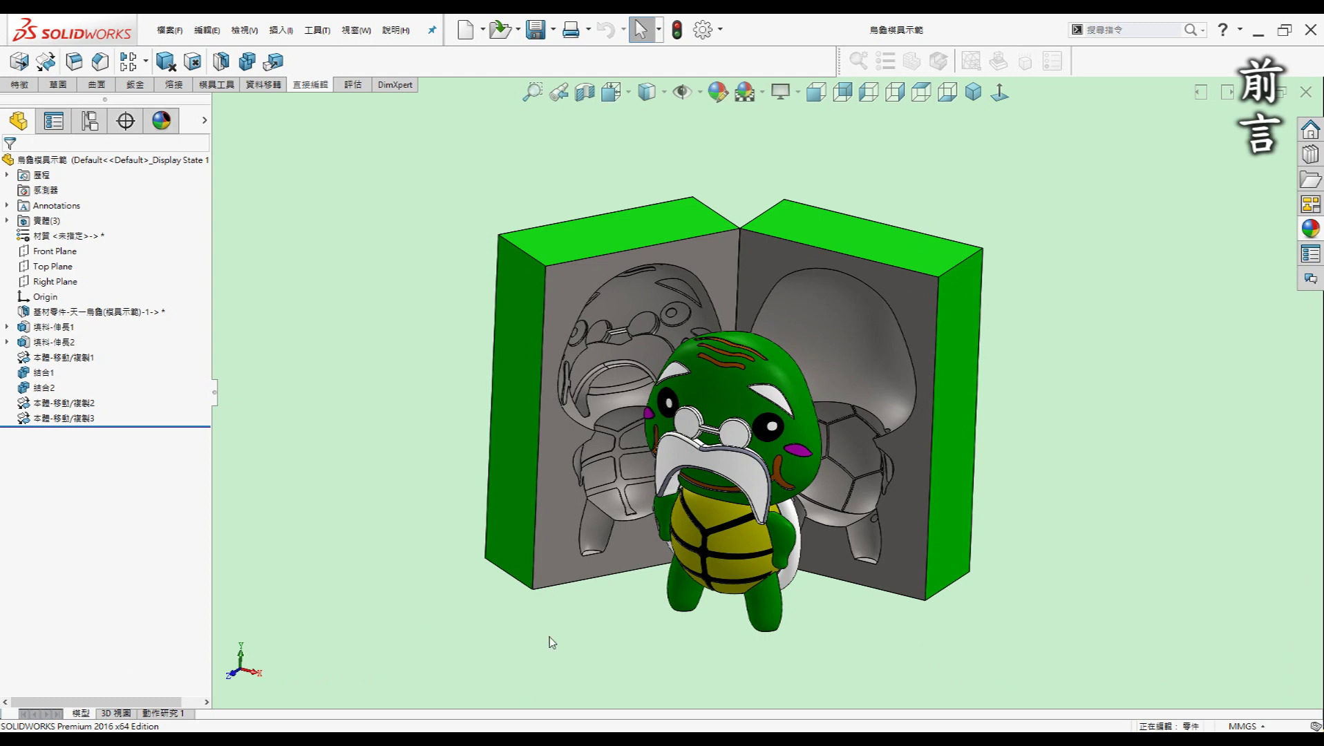
middle_click_drag(549, 637, 997, 662)
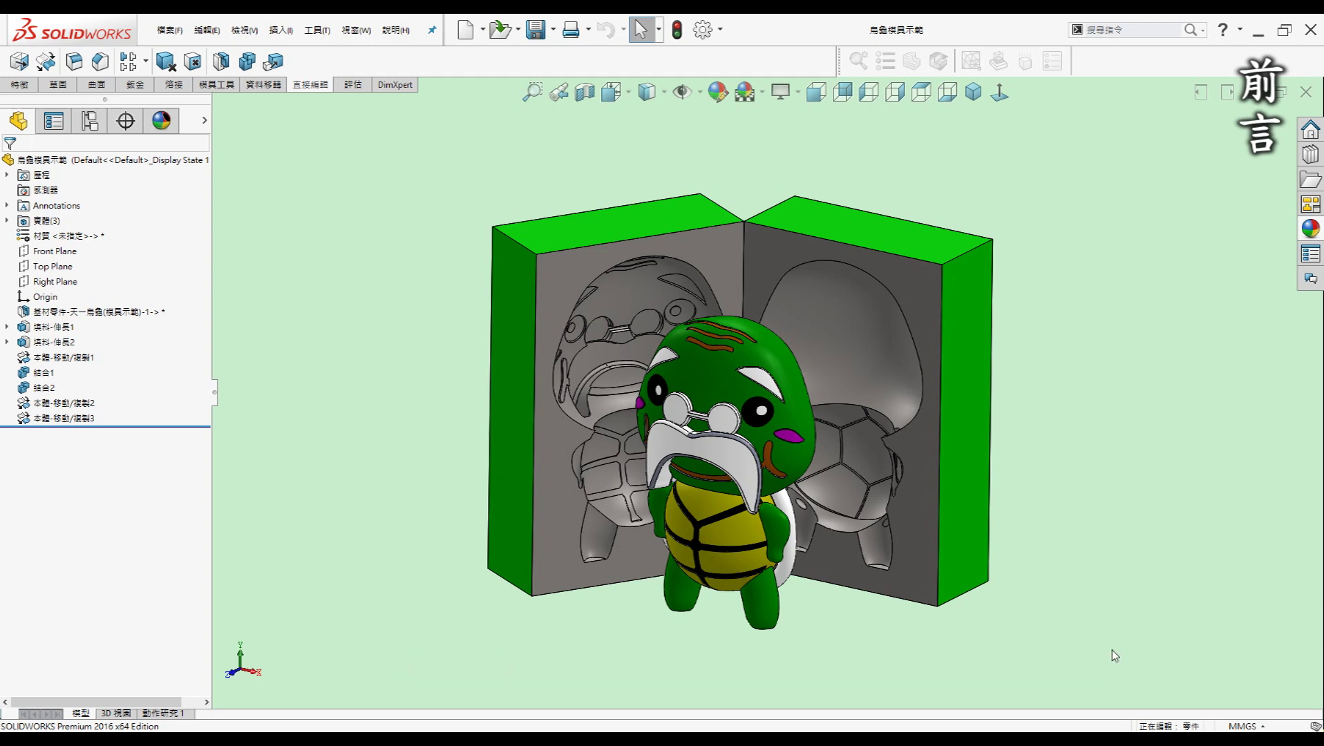
mouse_move(1189, 521)
middle_mouse_down()
mouse_move(1082, 537)
mouse_move(1186, 474)
middle_mouse_up()
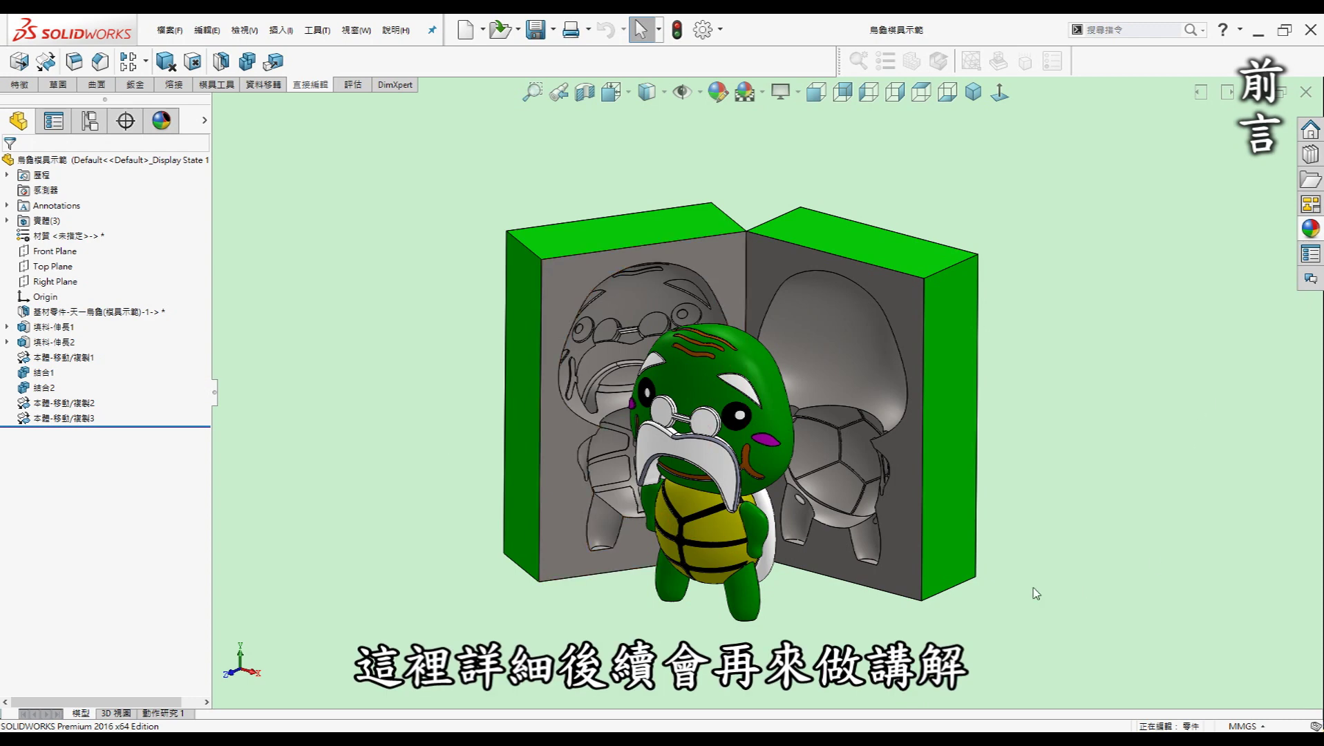
mouse_move(786, 691)
middle_mouse_down()
mouse_move(1179, 292)
mouse_move(1056, 361)
middle_mouse_up()
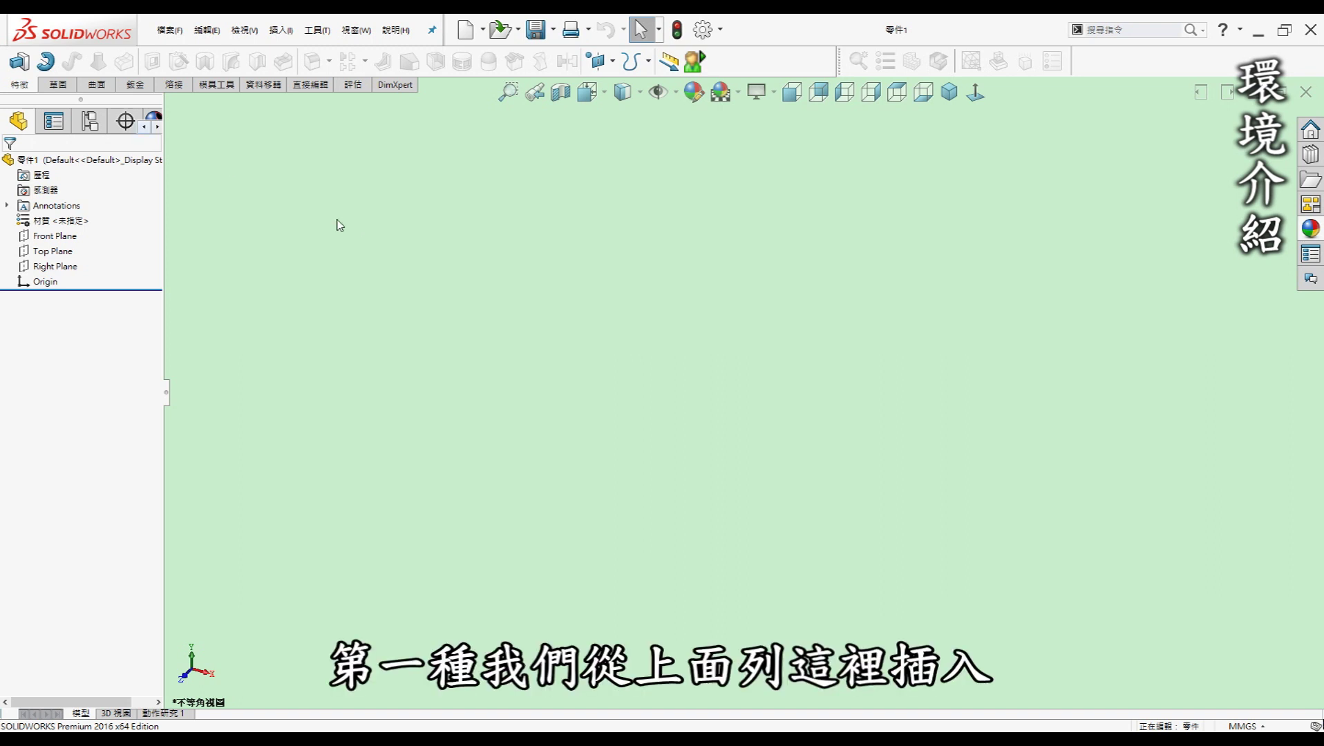
left_click(278, 29)
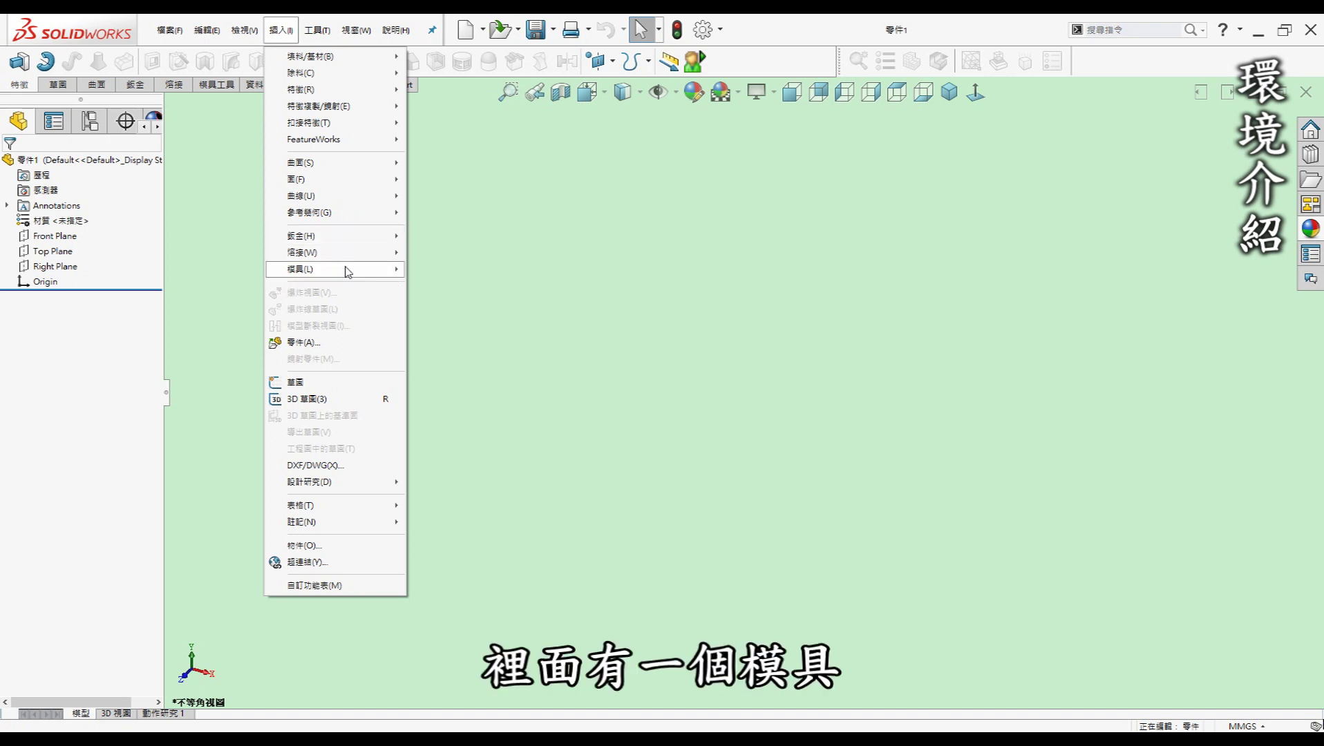
mouse_move(331, 269)
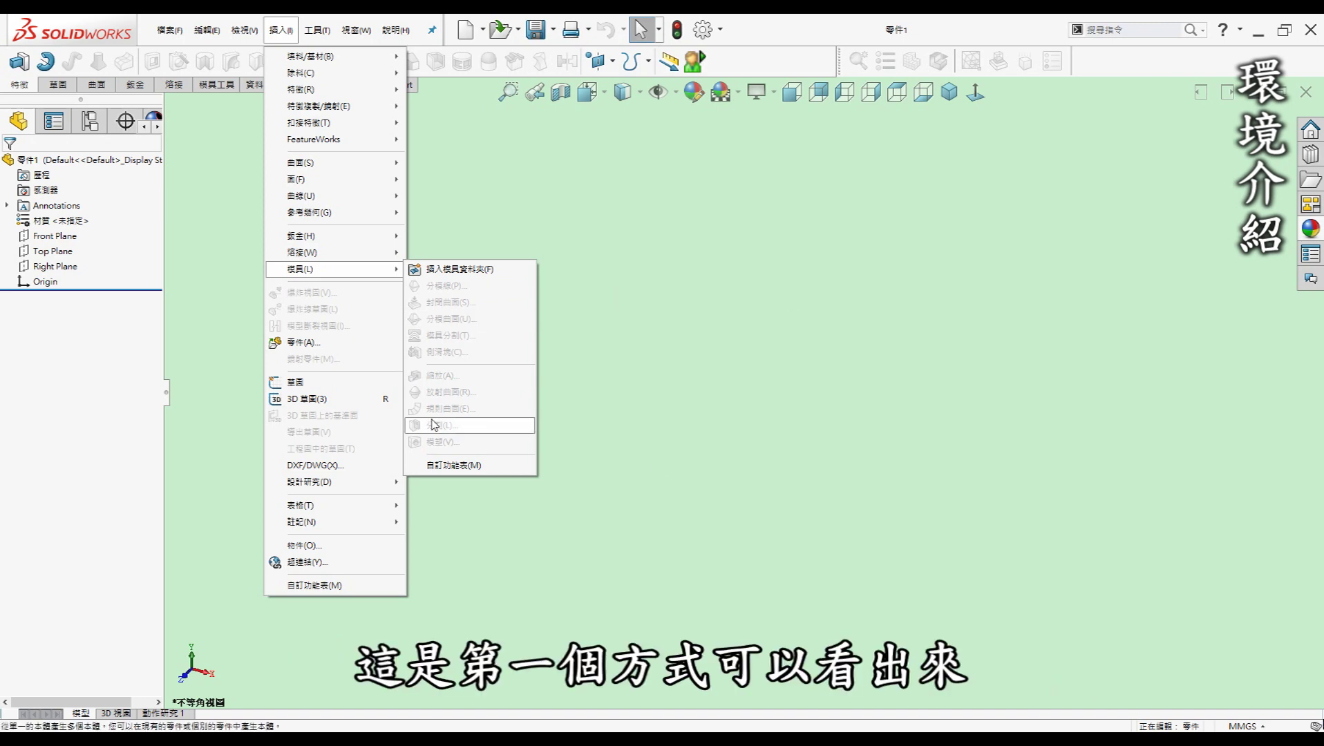
left_click(721, 417)
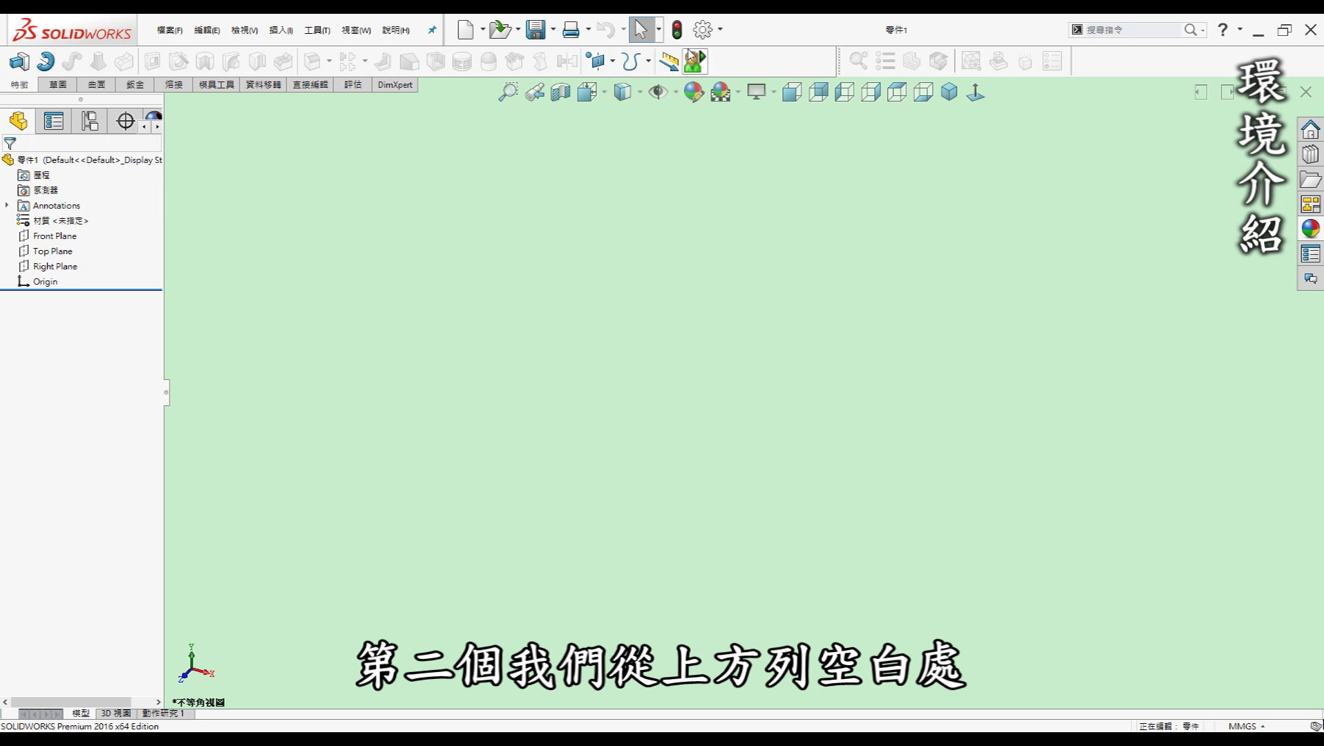
right_click(766, 57)
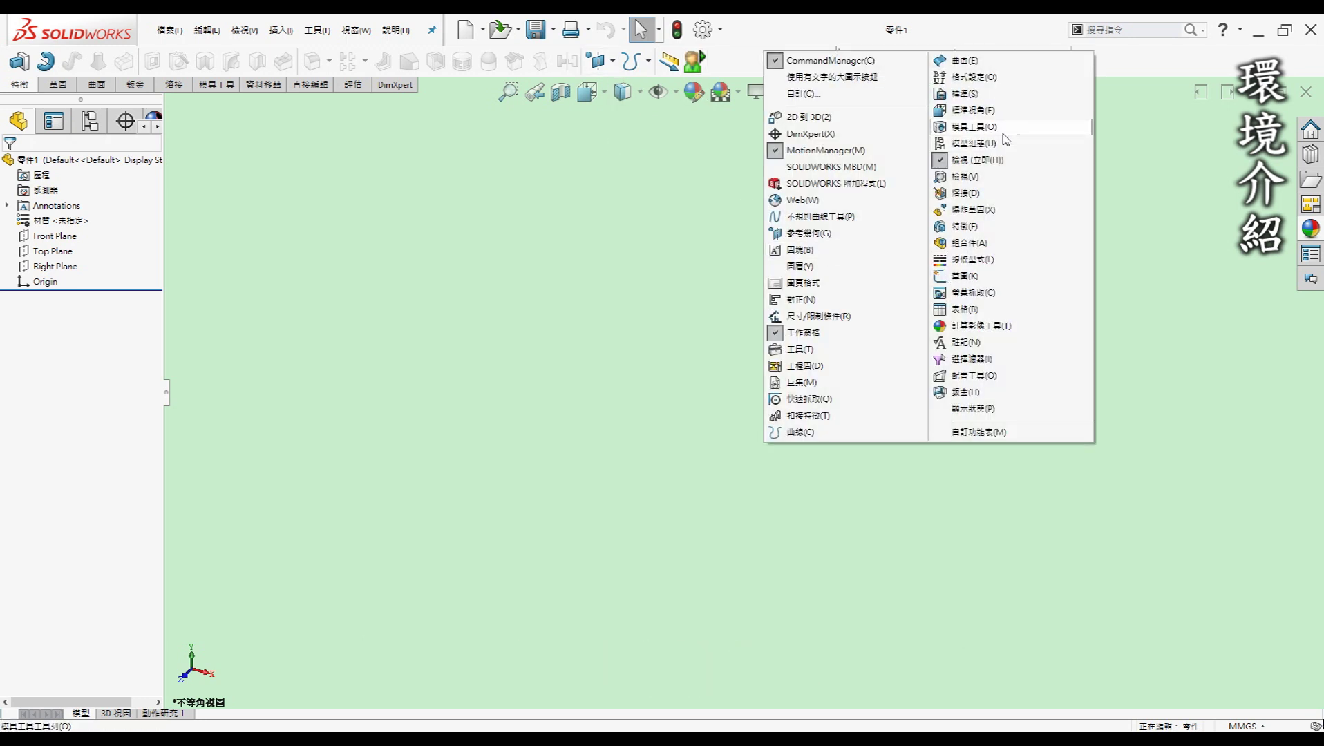
left_click(965, 129)
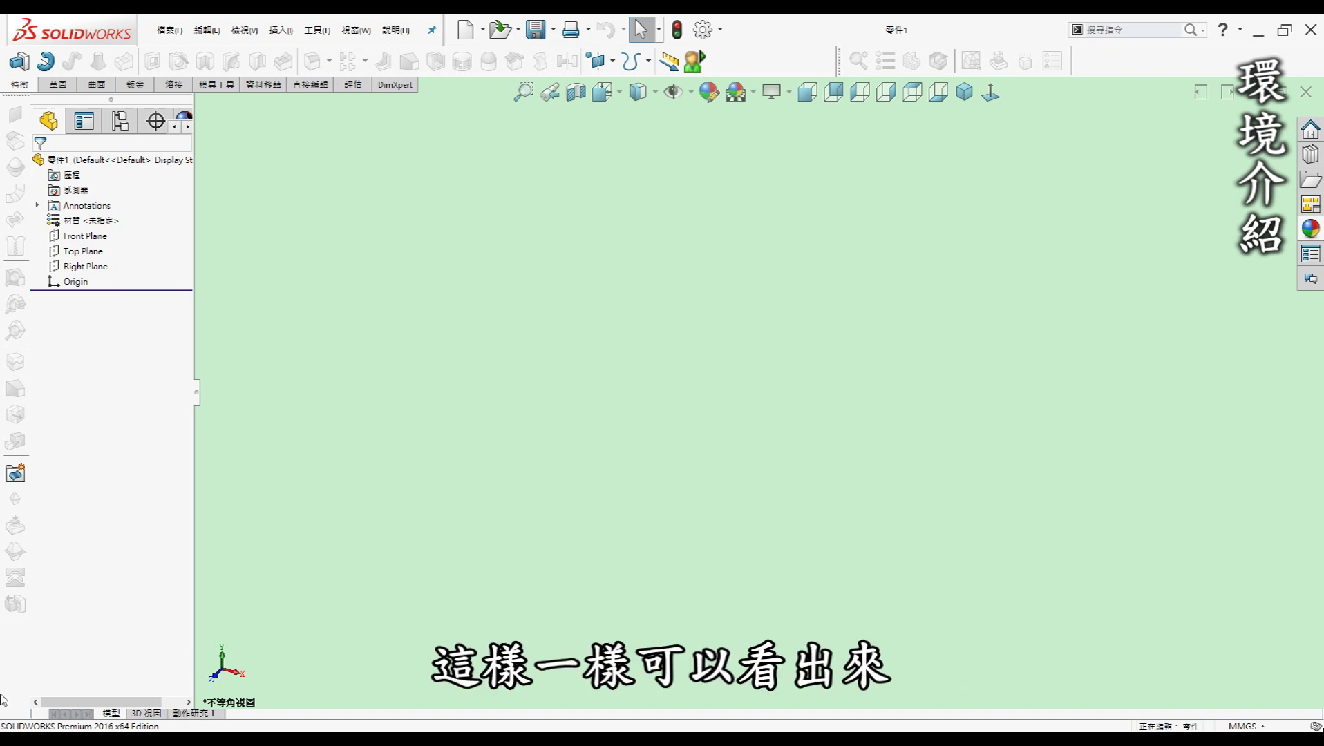
right_click(755, 67)
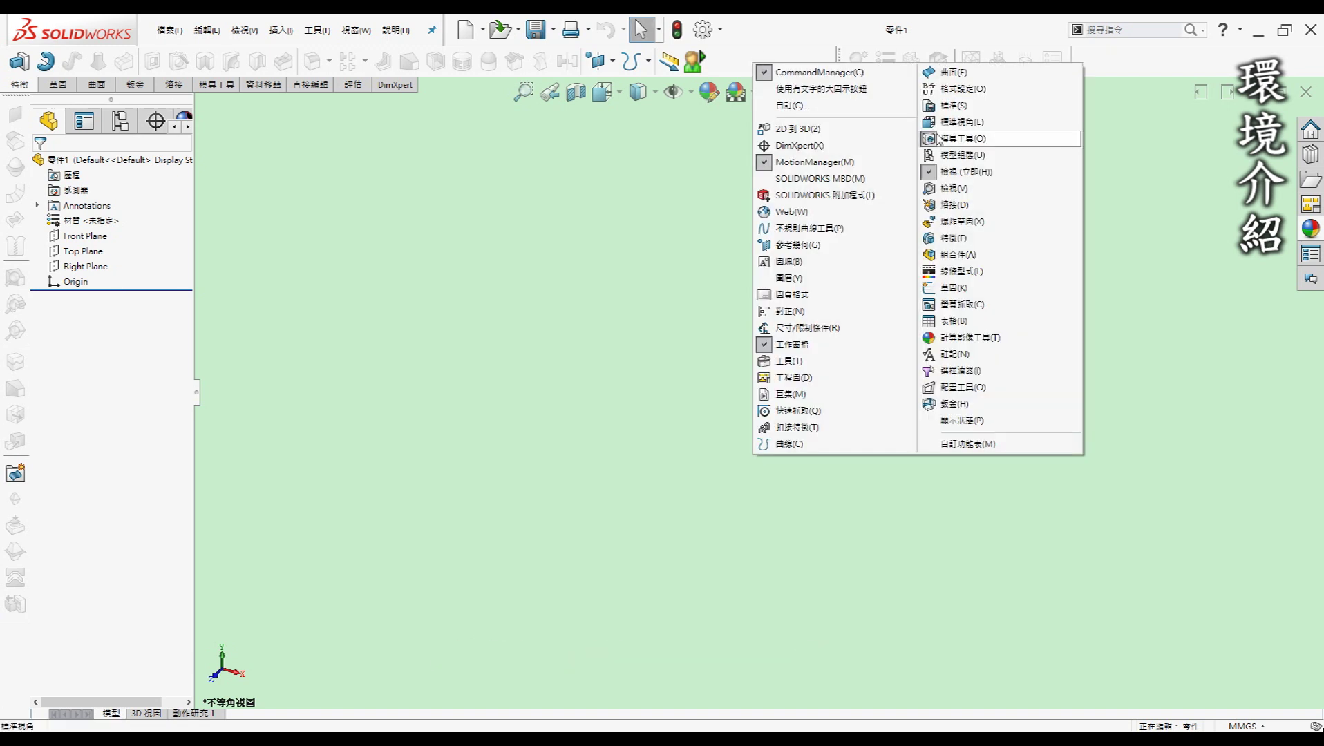
left_click(957, 141)
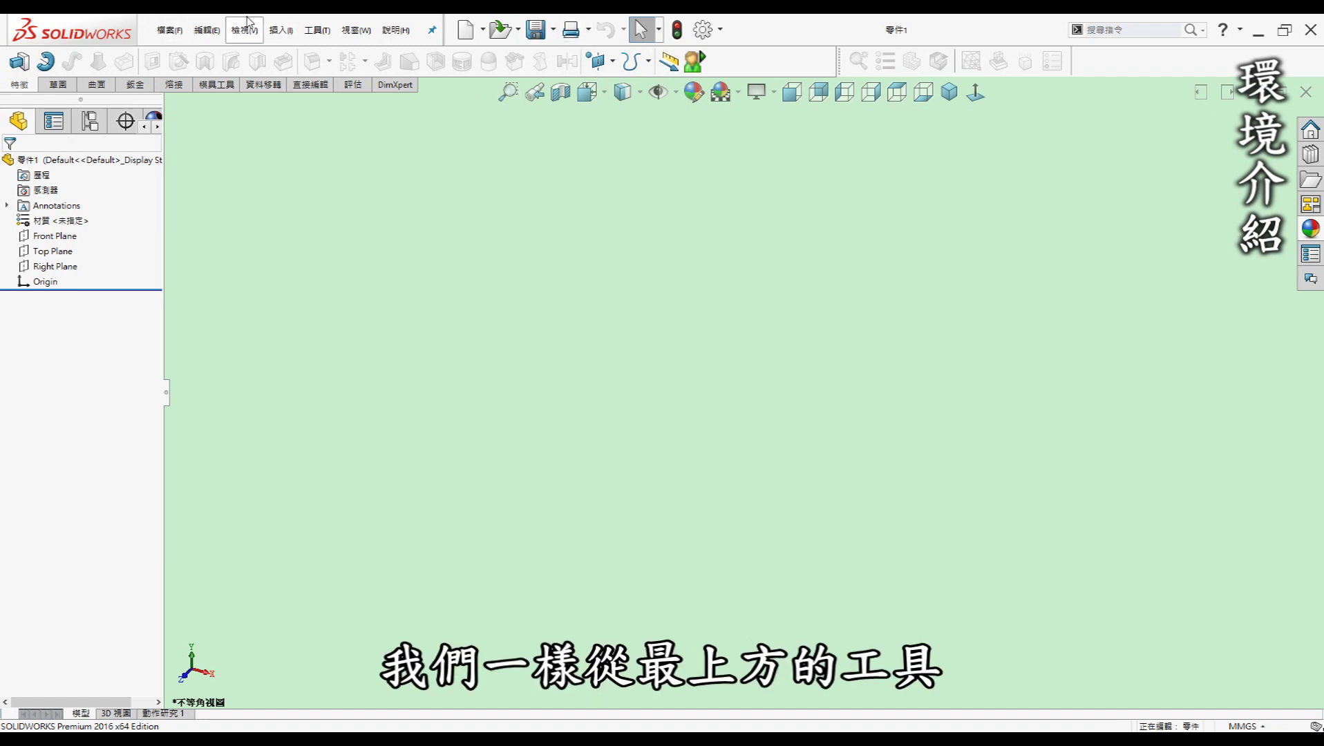
- Check the Mold Tools tab in Customize without changes, then show the Mold Tools commands
left_click(316, 31)
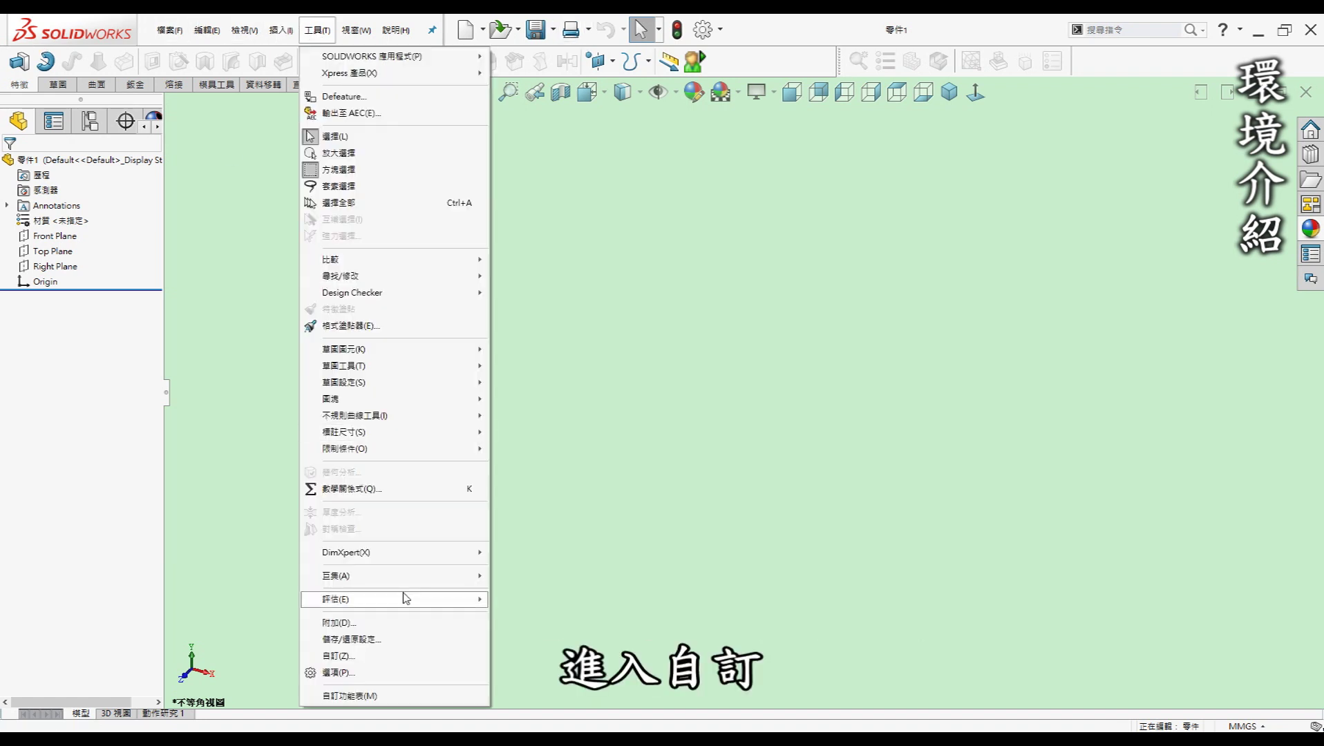
left_click(396, 657)
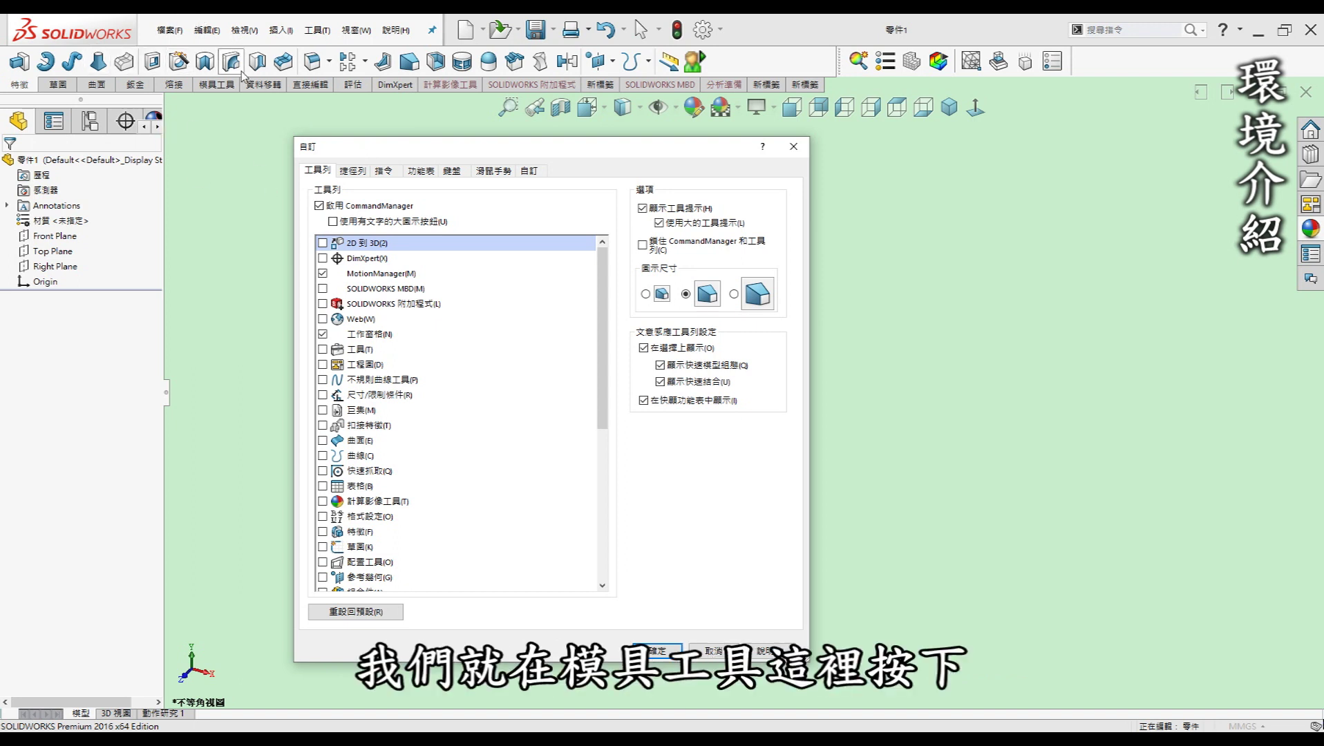
right_click(223, 86)
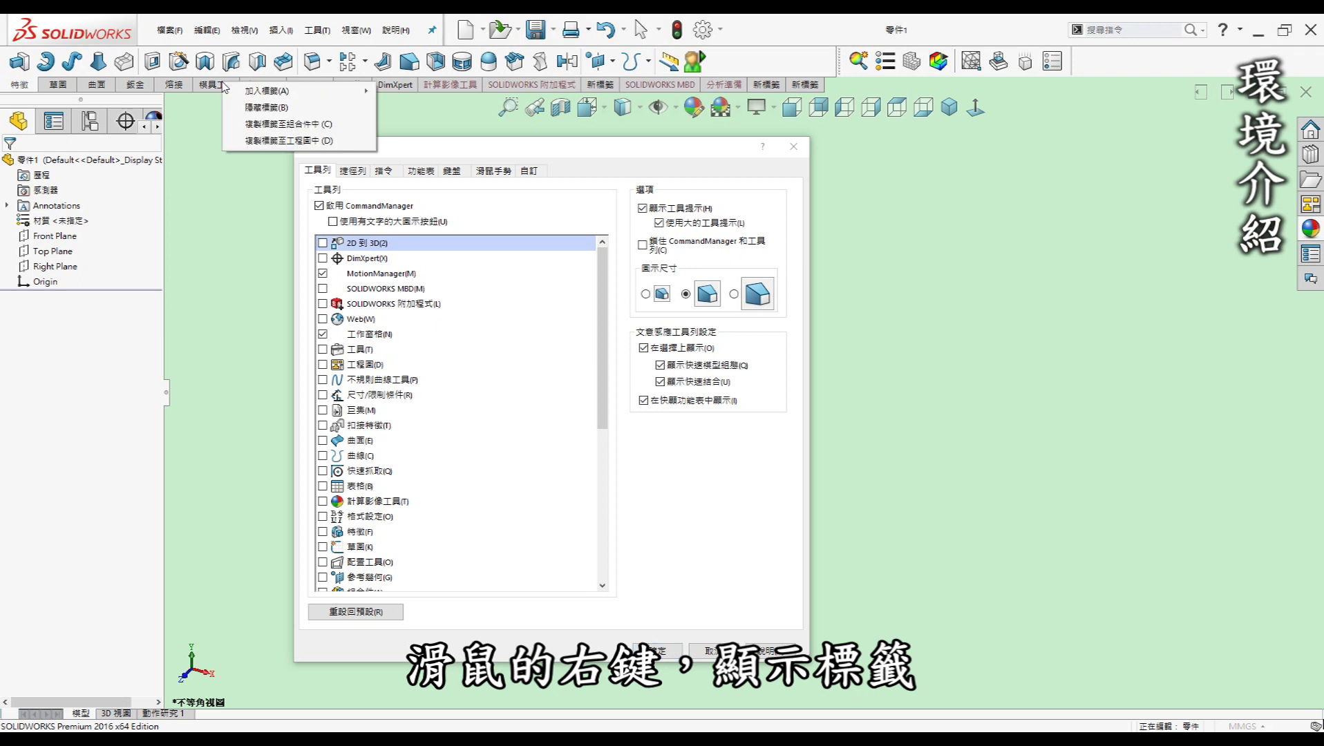
left_click(234, 140)
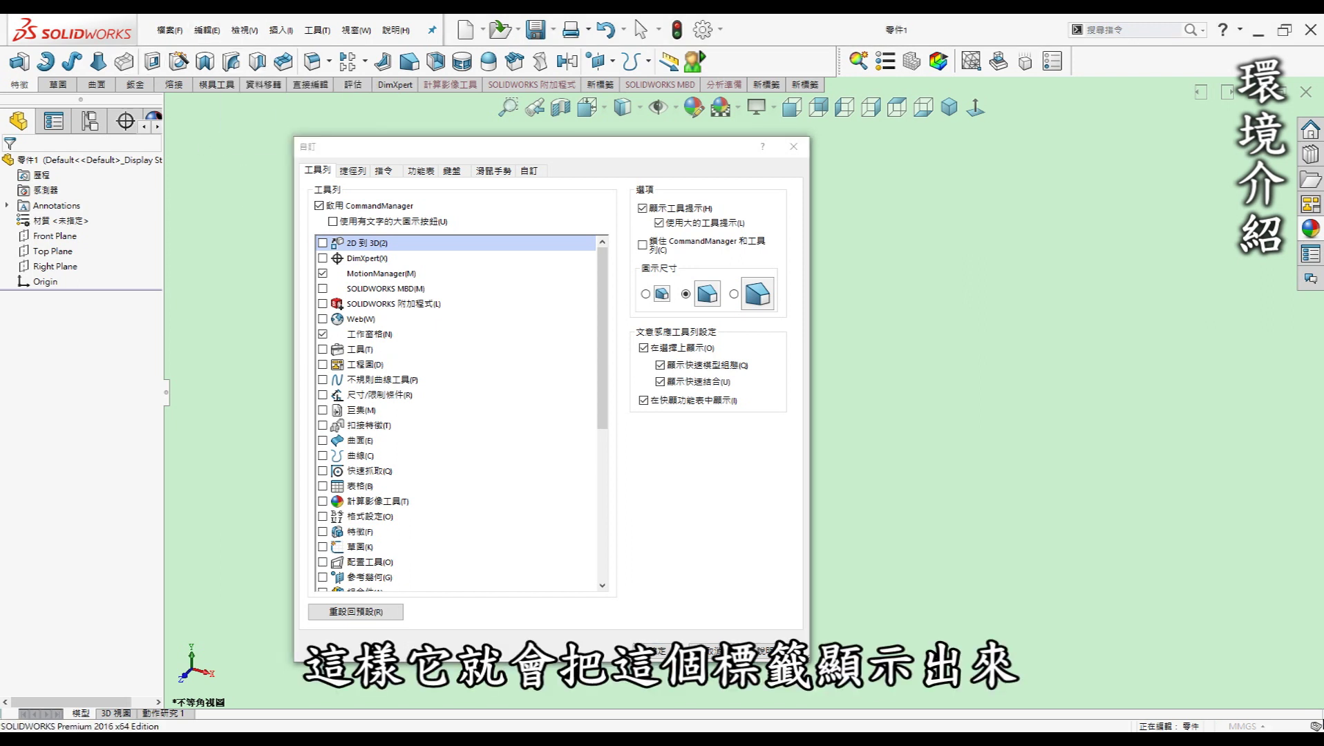
left_click(710, 651)
left_click(216, 85)
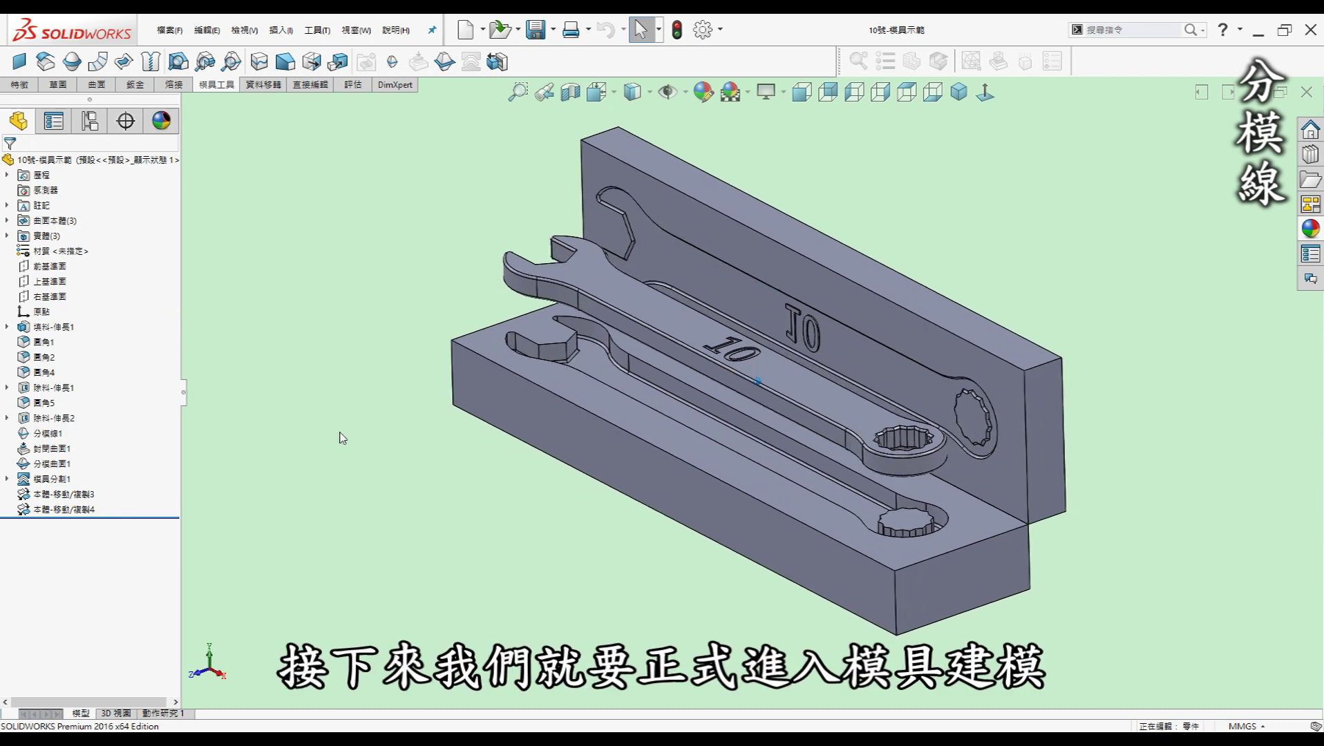
- Orbit and zoom the 10號-模具示範 wrench mold to inspect both separated halves
middle_click_drag(458, 458, 822, 85)
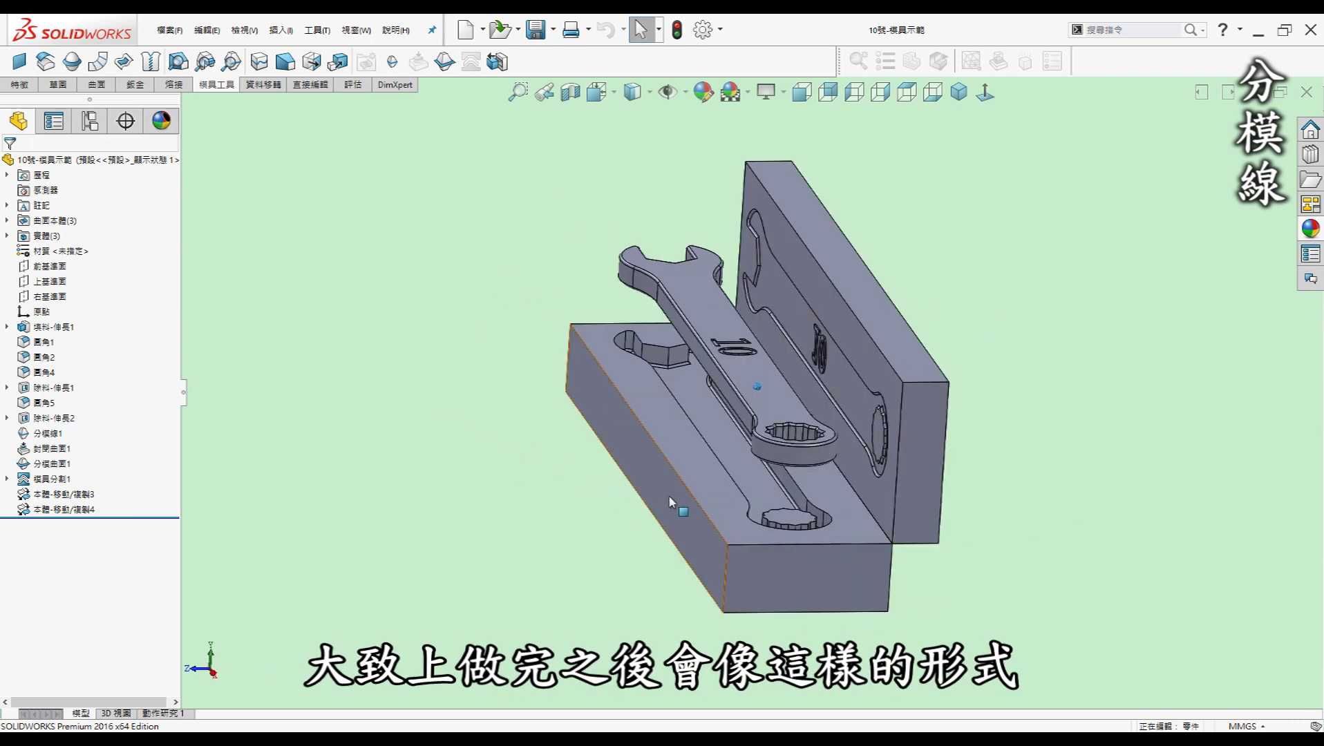
mouse_move(612, 282)
middle_mouse_down()
mouse_move(693, 334)
mouse_move(586, 580)
middle_mouse_up()
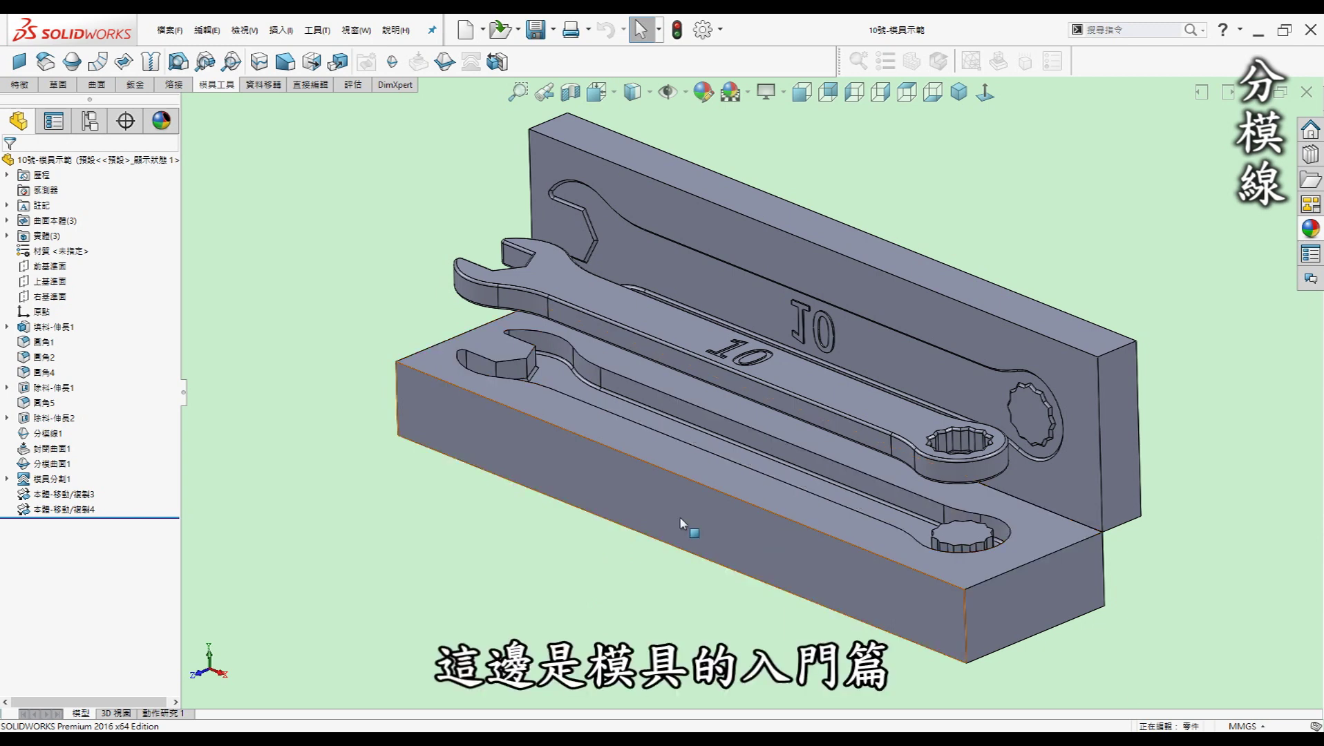
middle_click_drag(541, 556, 467, 430)
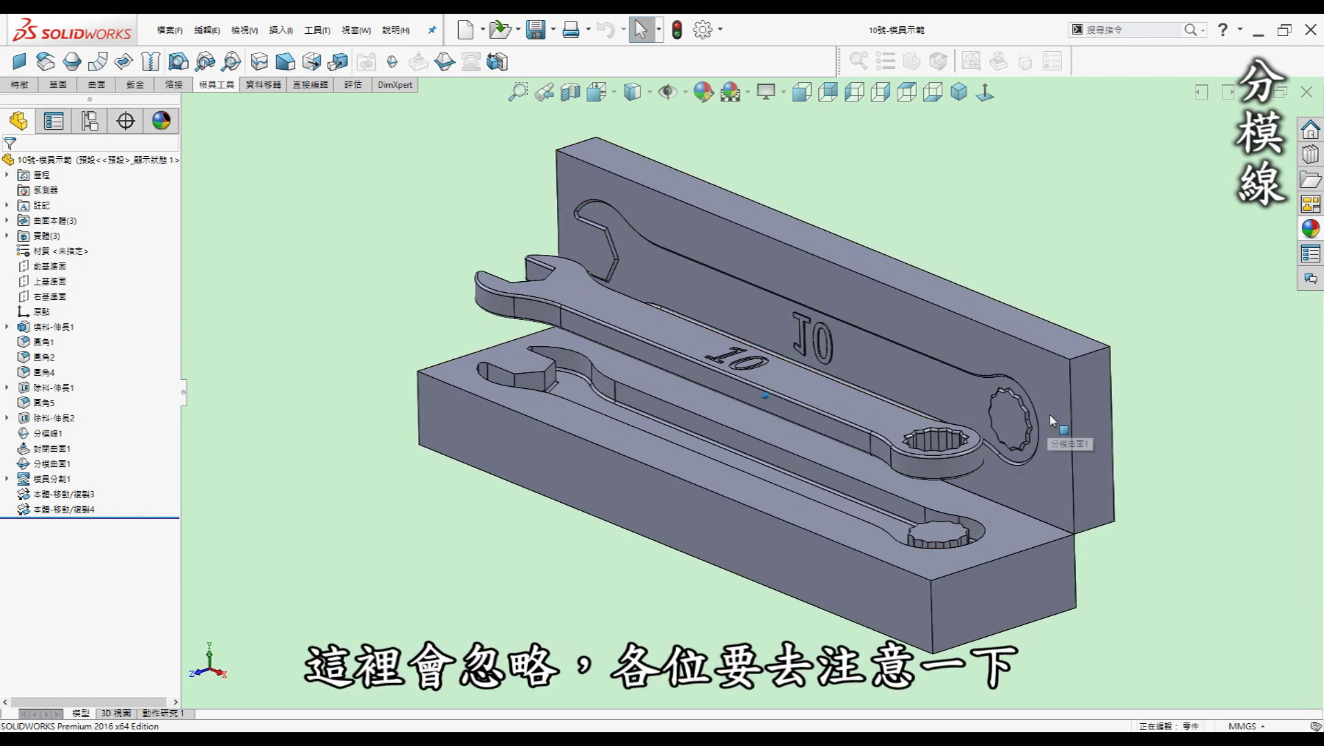
scroll(533, 384, "down", 1)
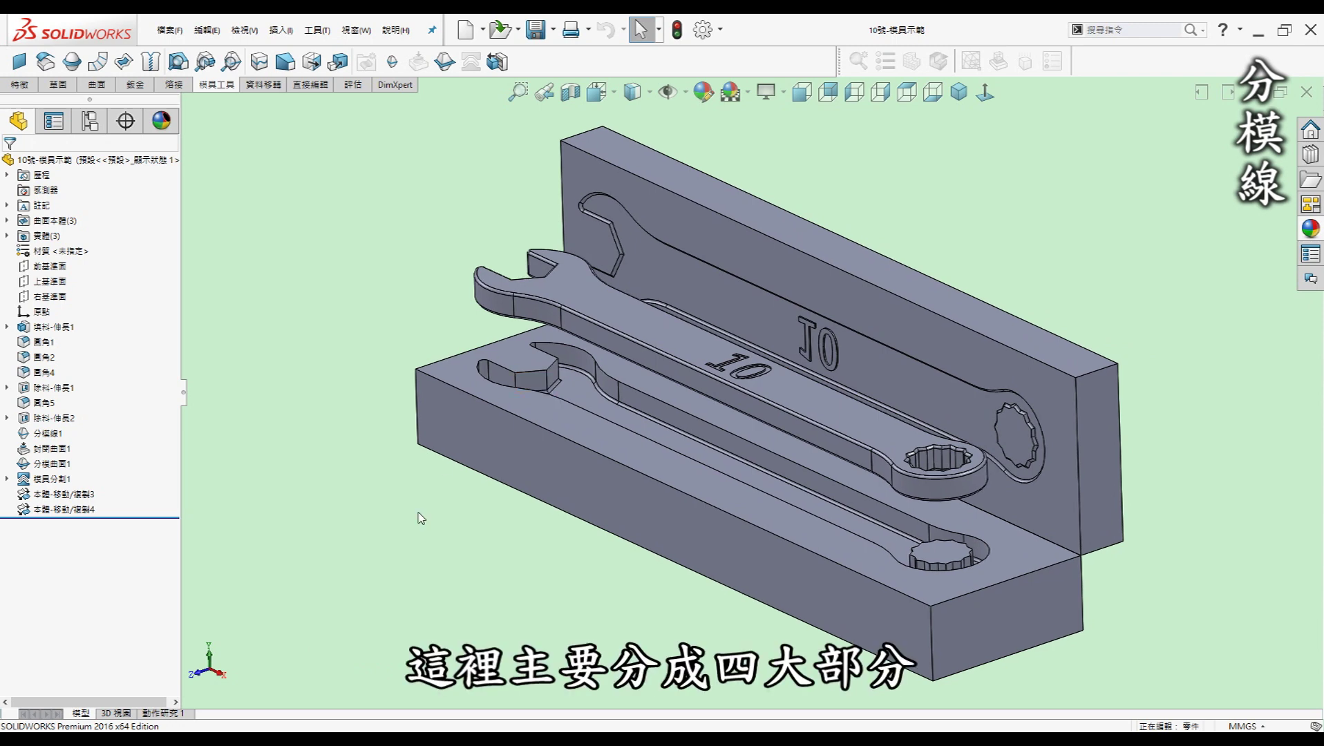
scroll(419, 524, "down", 1)
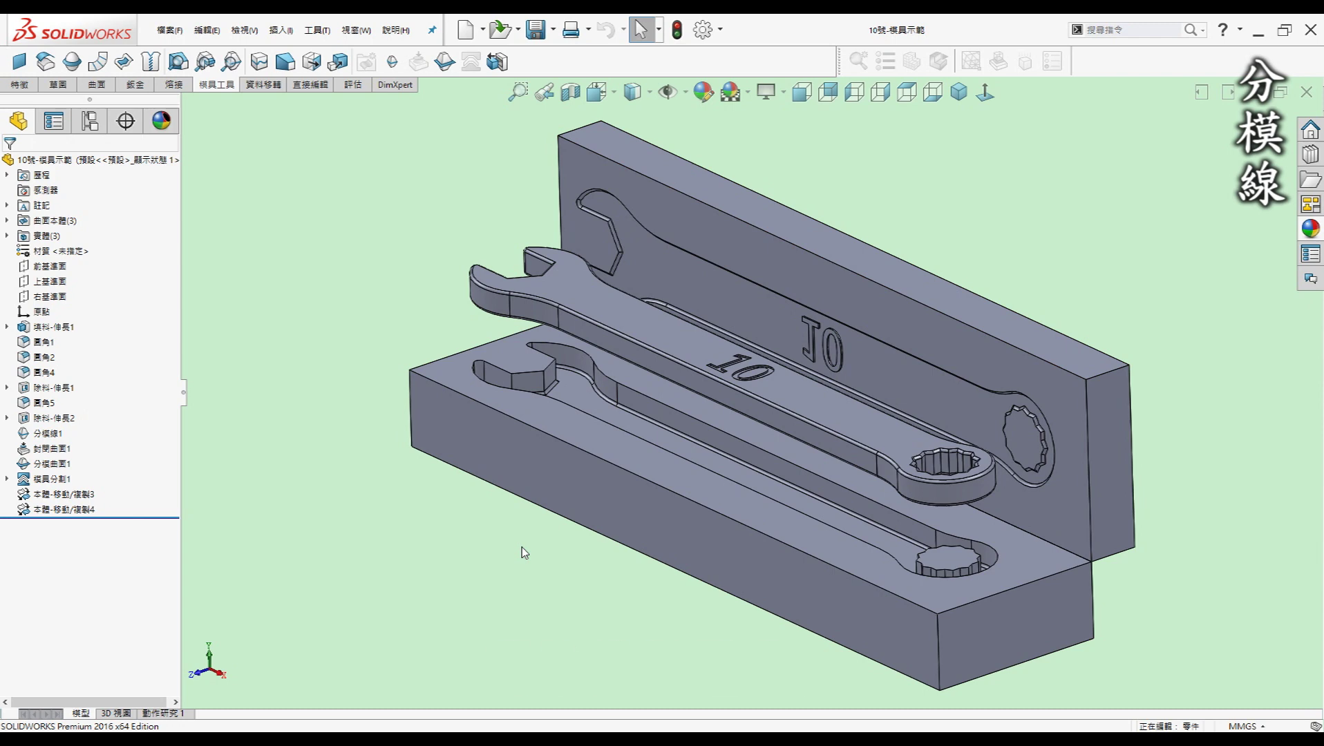
scroll(506, 549, "up", 1)
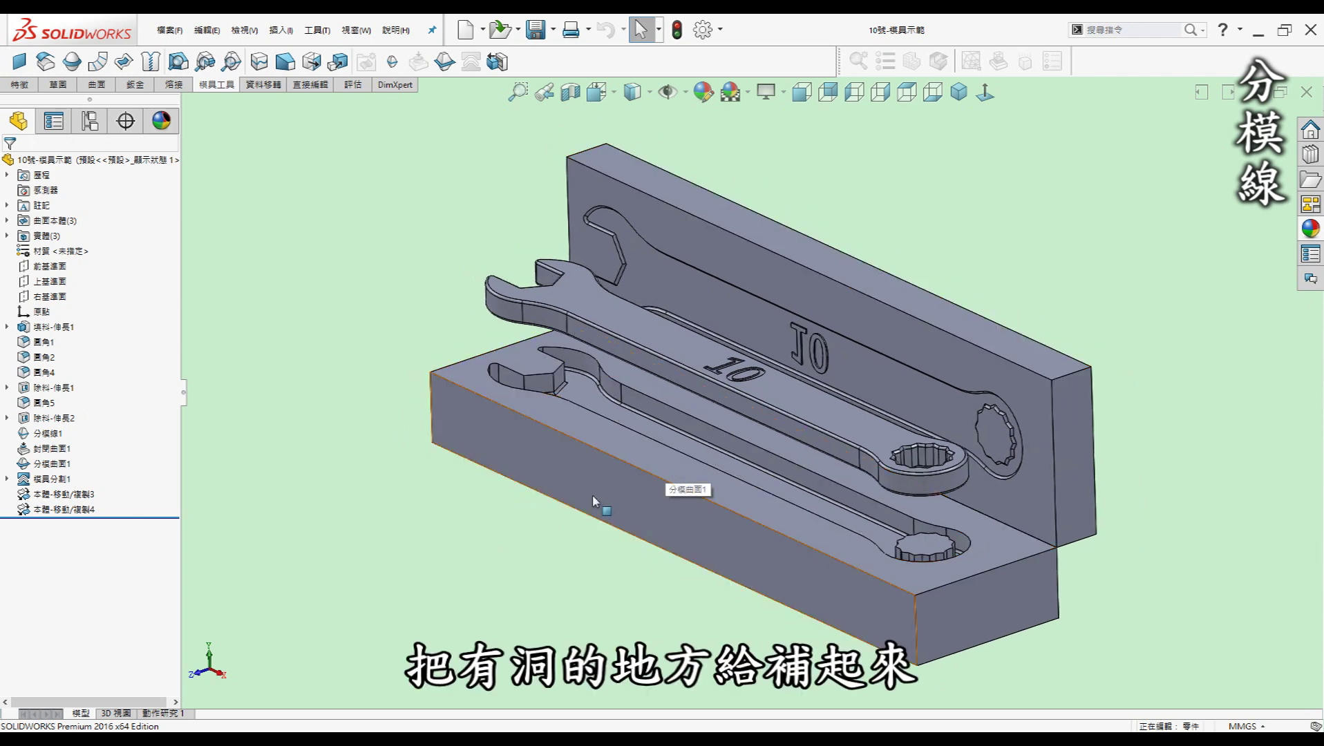
scroll(526, 534, "down", 1)
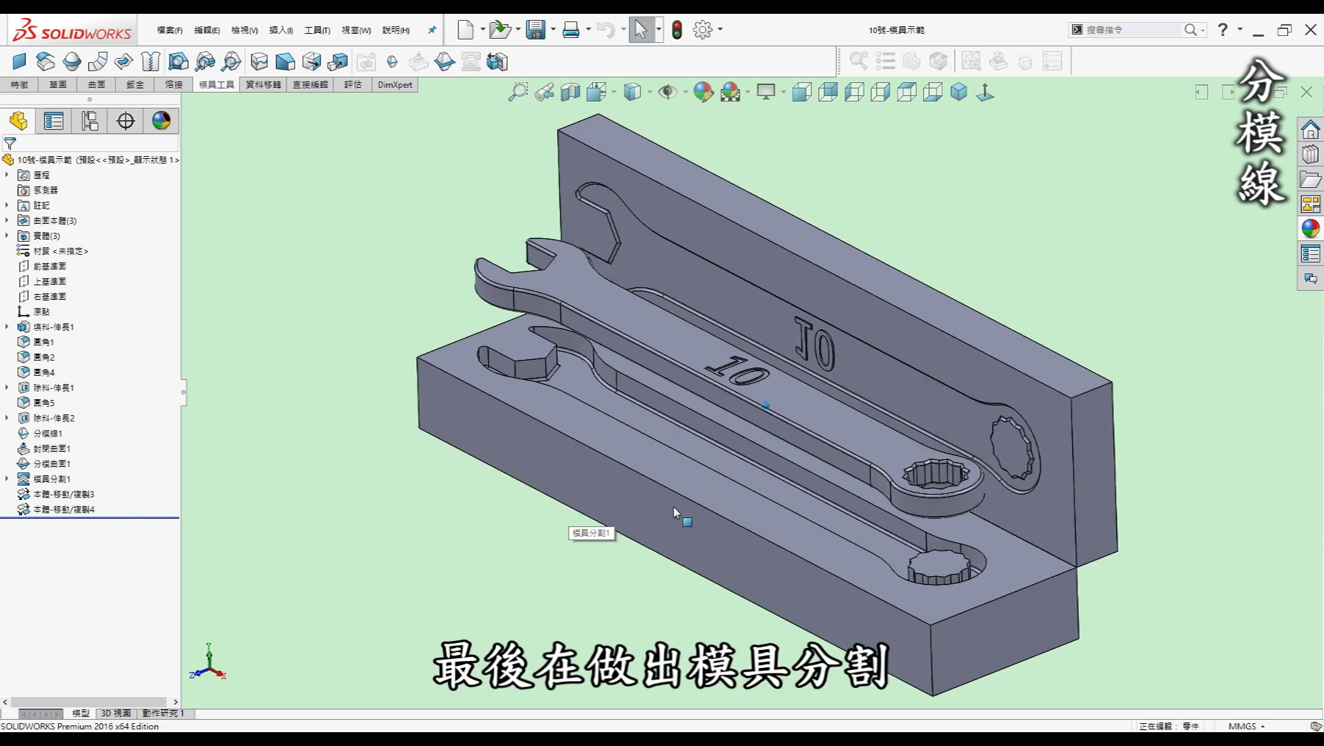
middle_click_drag(672, 511, 664, 477)
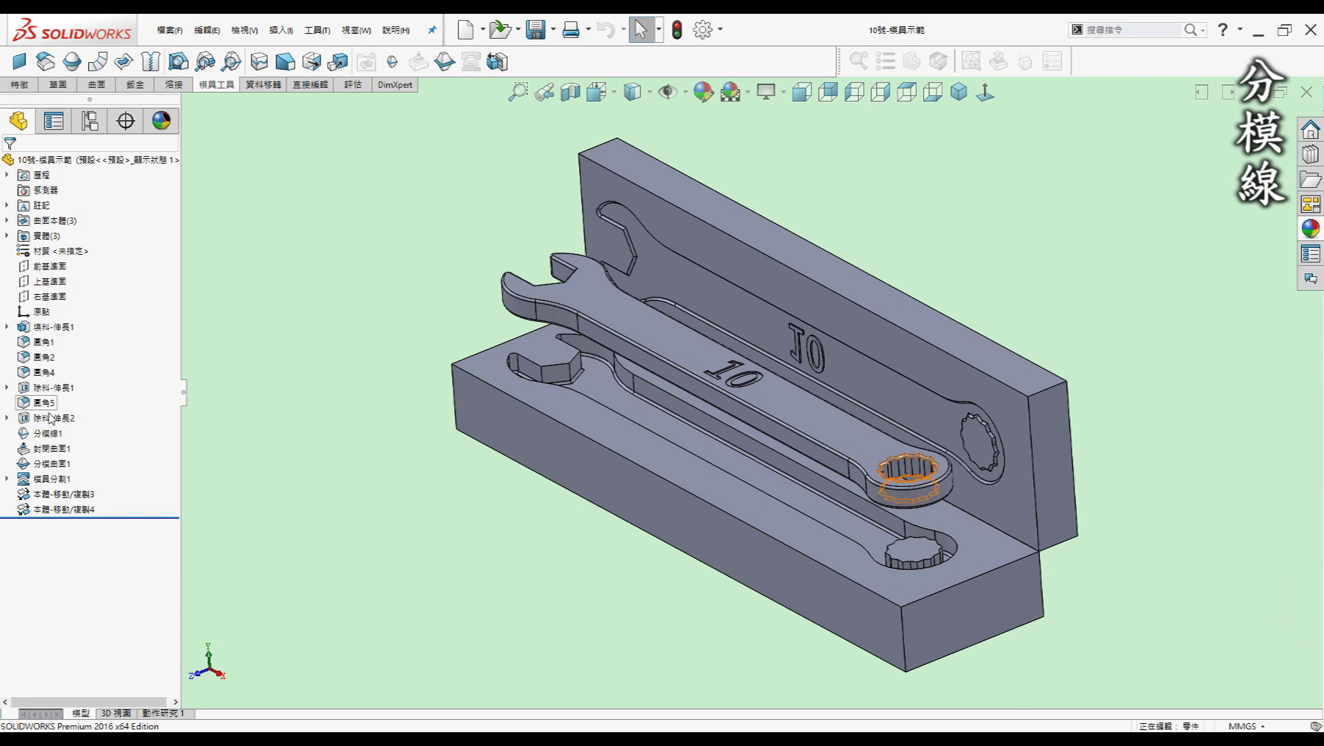
- Suppress features 分模線1 through 本體-移動/複製4, leaving only the bare wrench body
left_click(76, 509)
left_click(61, 438, "shift")
right_click(61, 437)
left_click(77, 446)
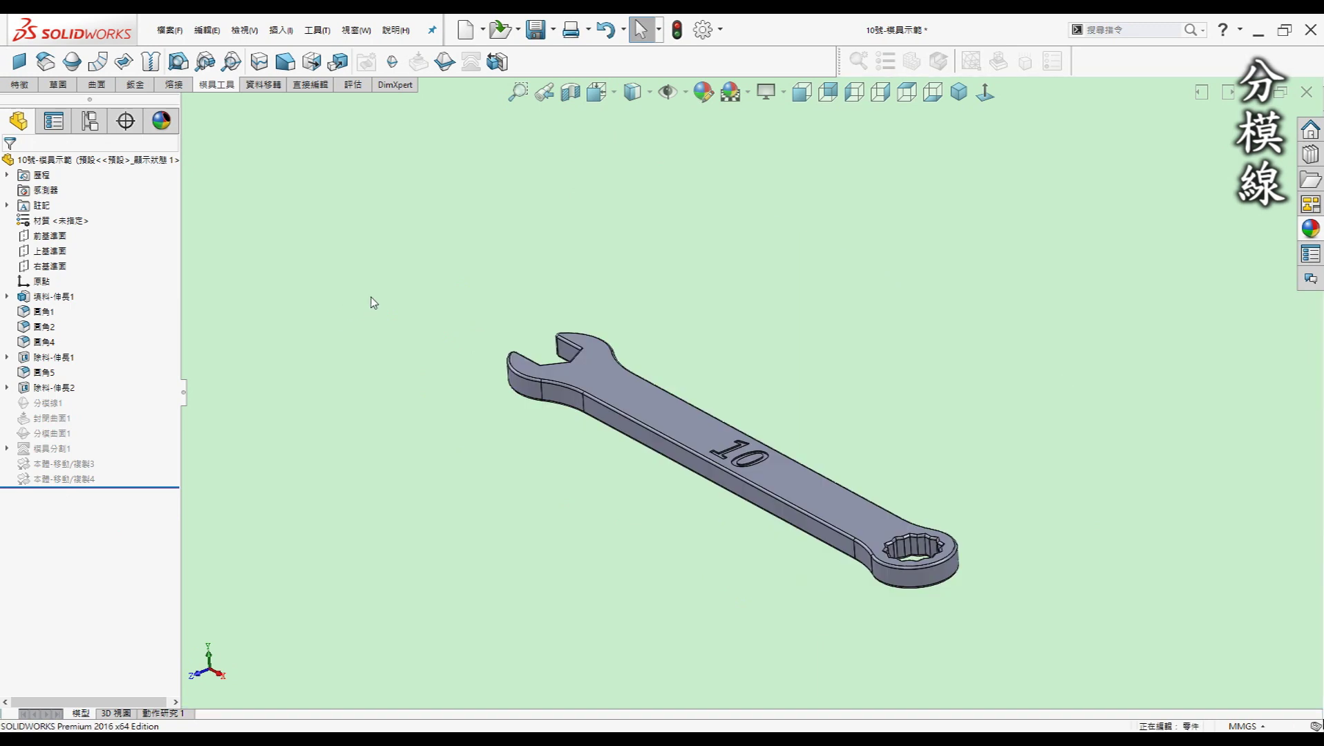
key("ctrl+7")
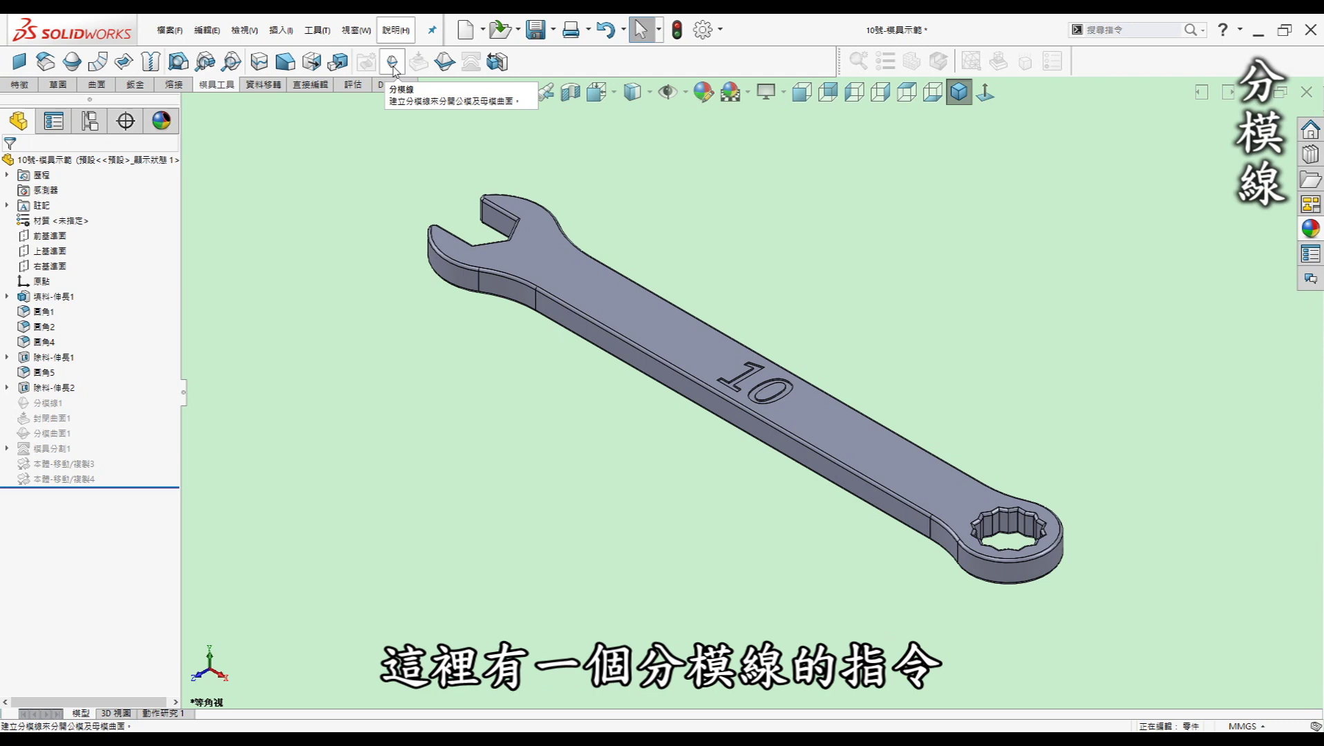
left_click(393, 67)
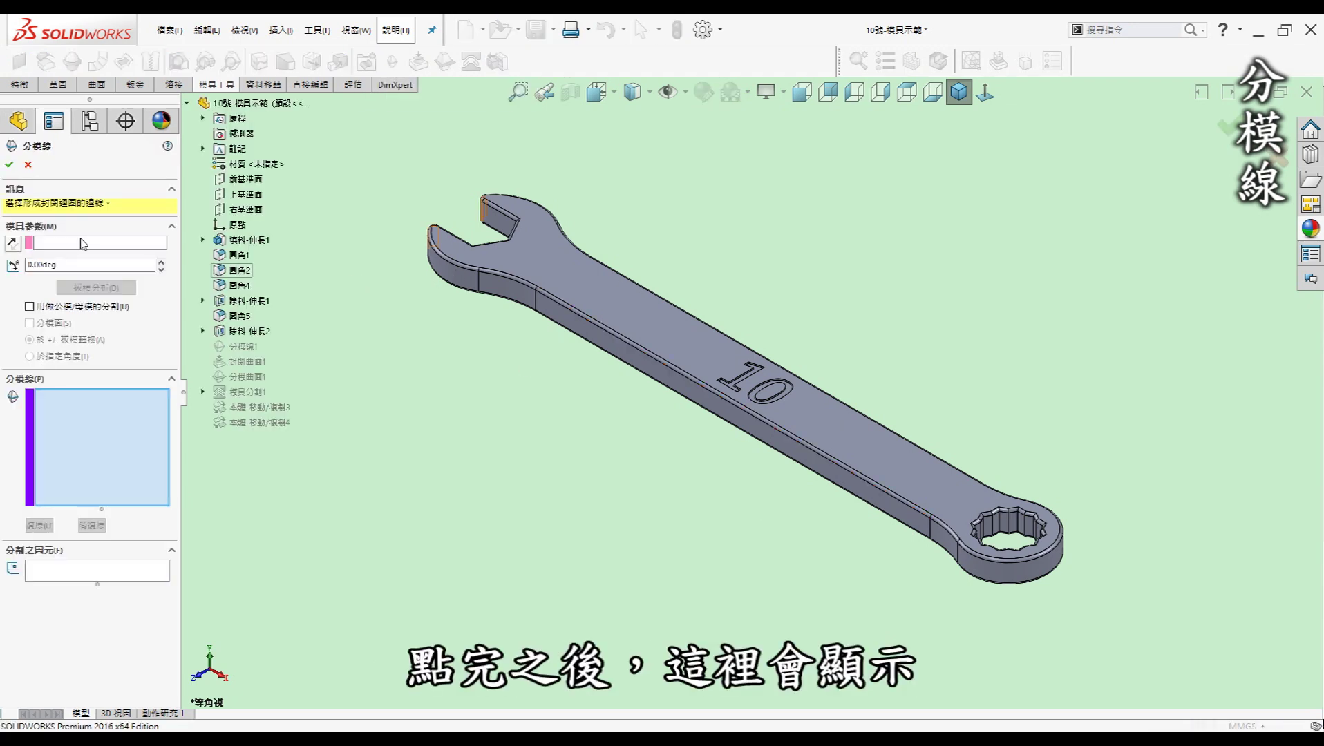
- Use the wrench's top face as pull direction at 0.00deg, enable core/cavity split, run Draft Analysis
left_click(83, 243)
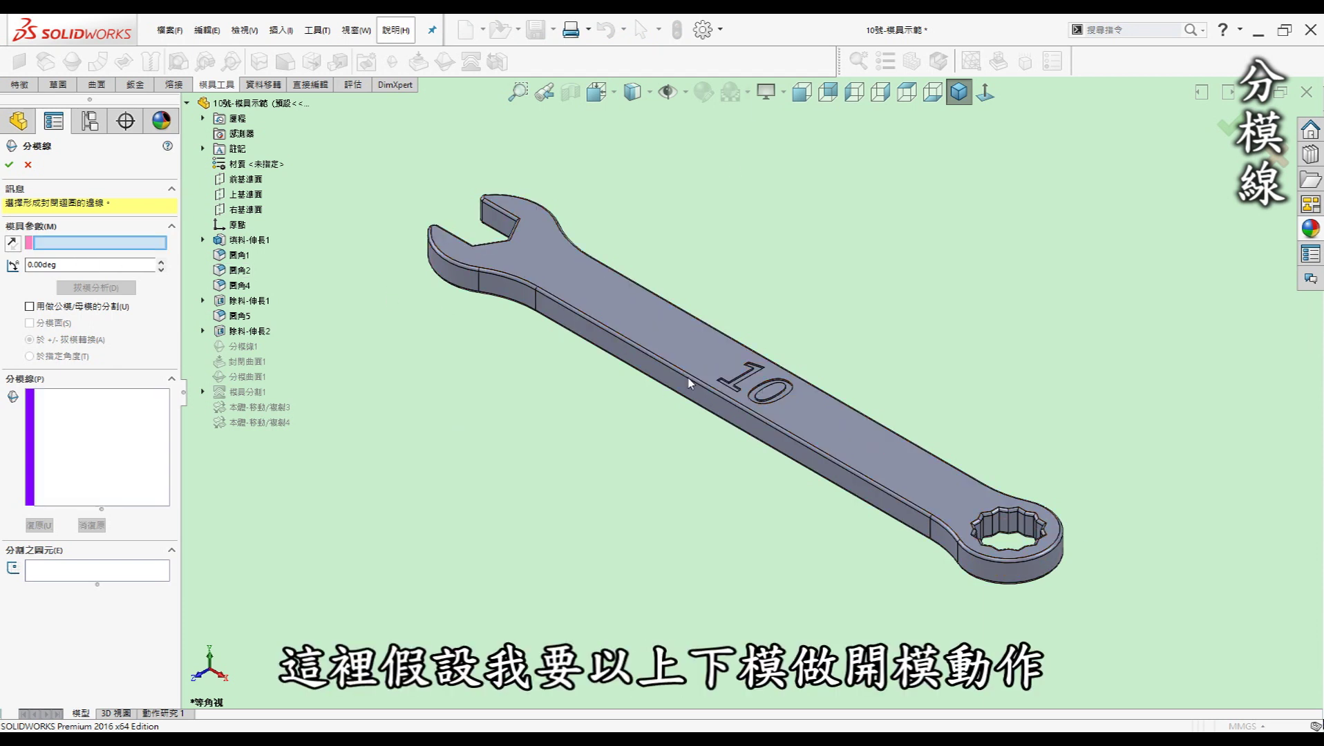
left_click(687, 327)
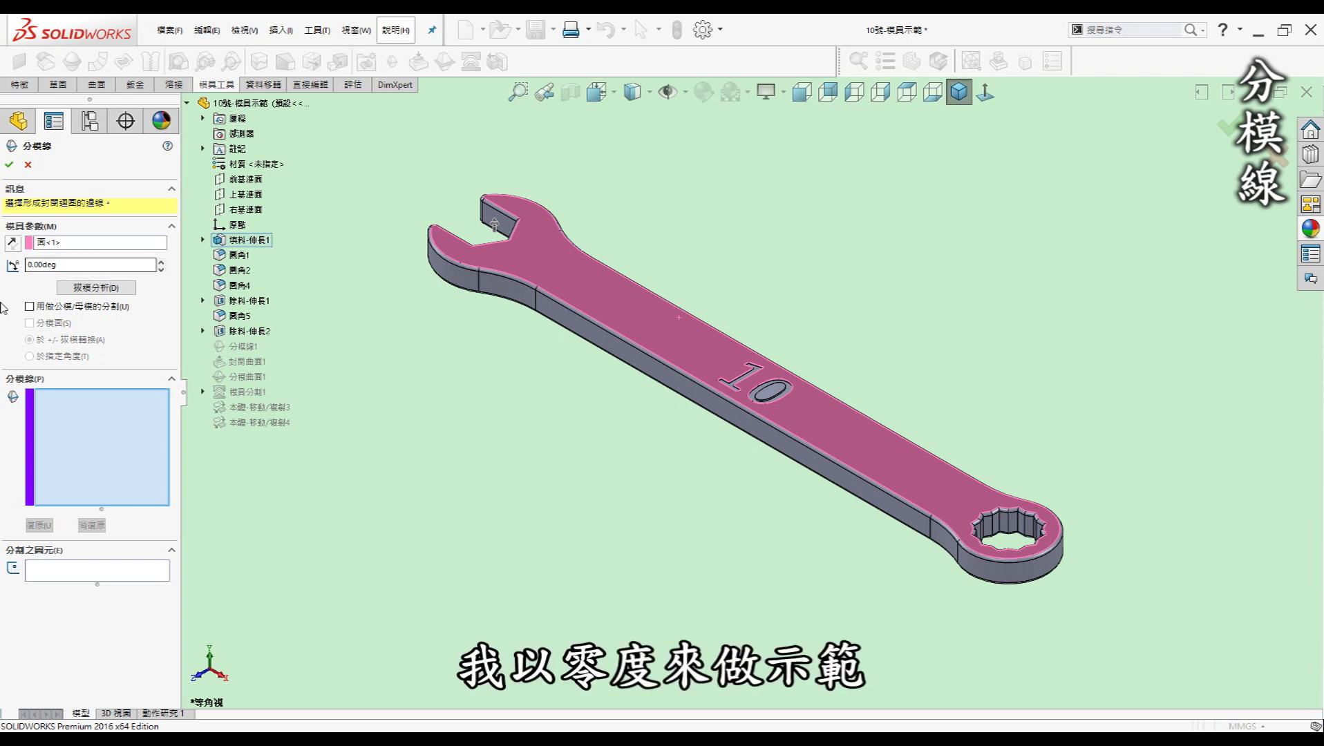
left_click(79, 292)
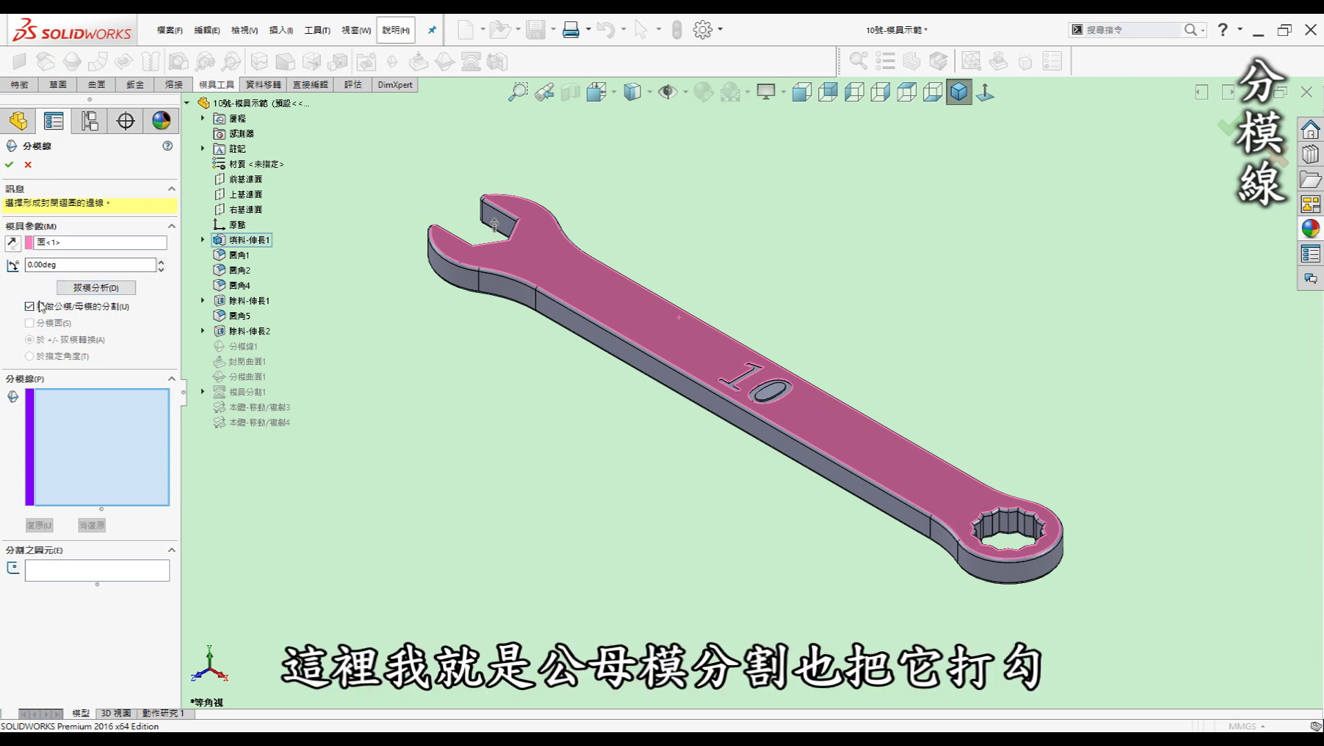
left_click(100, 288)
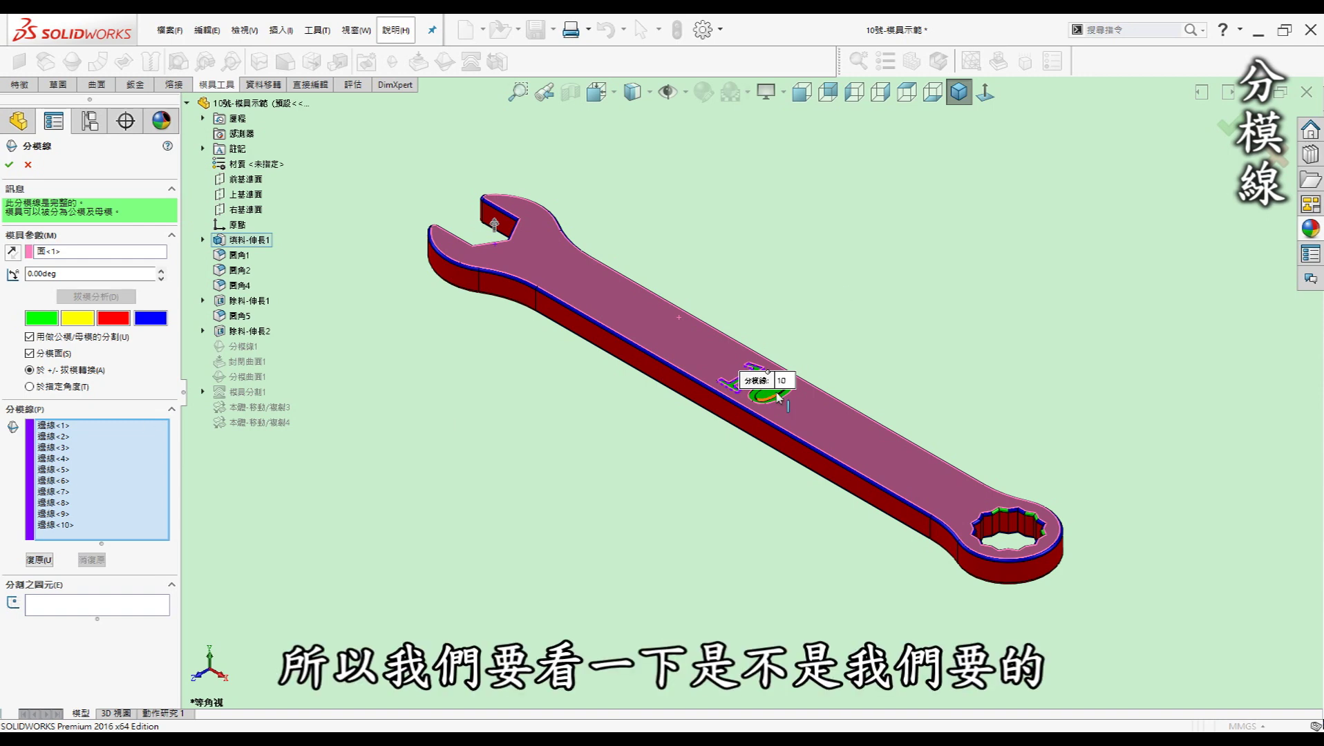
- Remove the ten auto-selected lettering edges from the parting line and fit the wrench in view
scroll(779, 397, "down", 3)
scroll(725, 373, "down", 2)
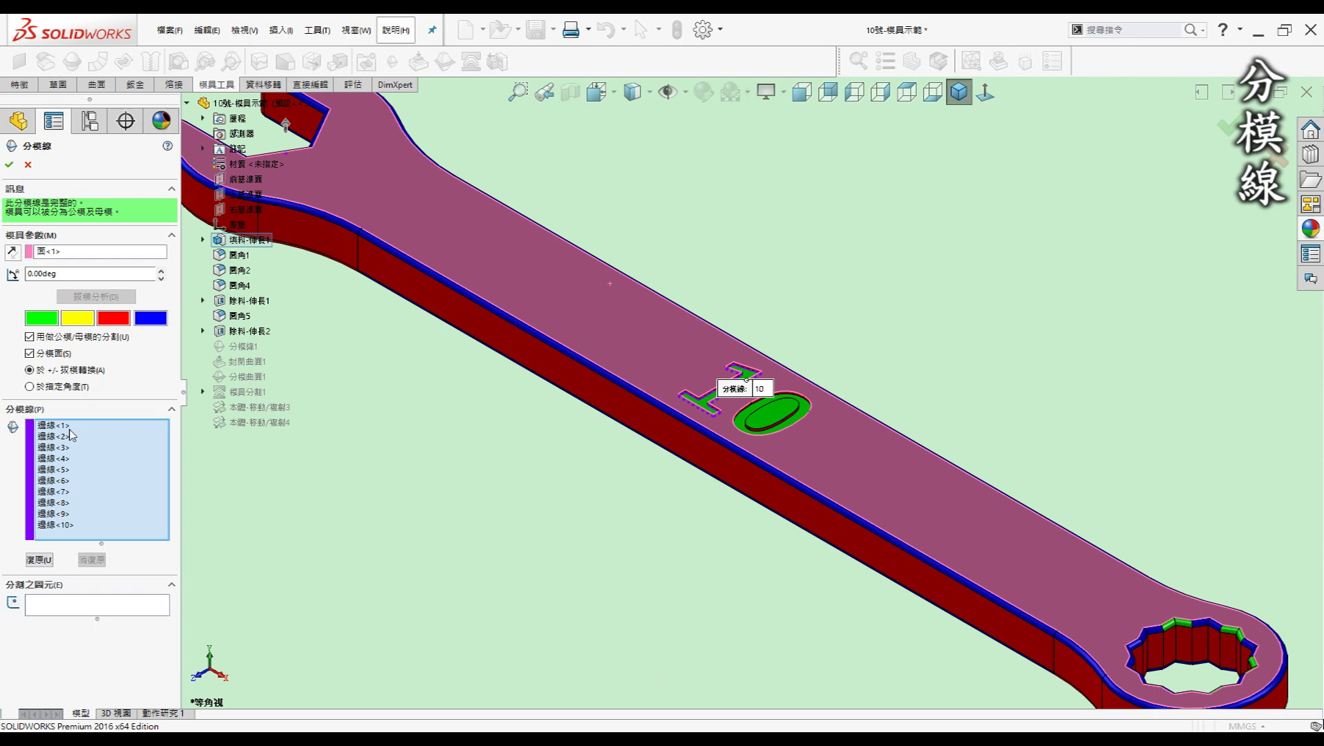
left_click_drag(67, 433, 59, 531)
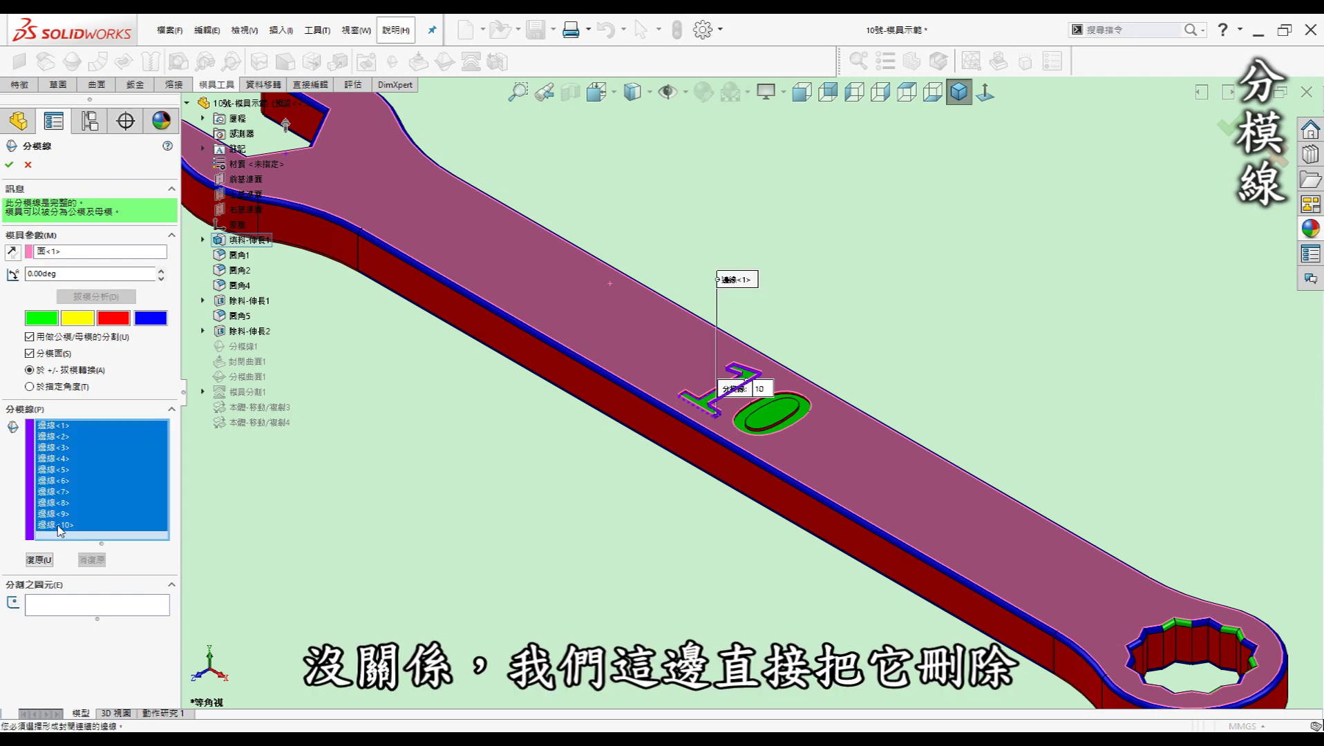
key("Delete")
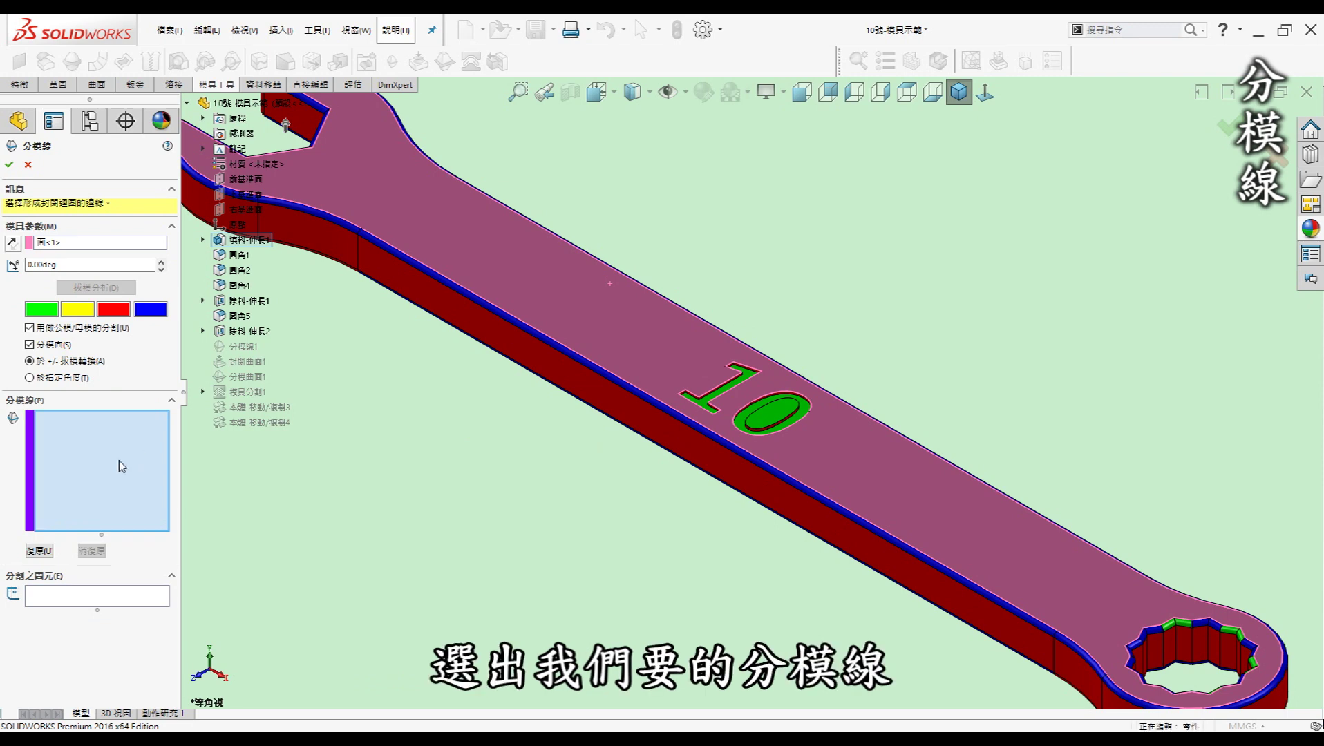
key("f")
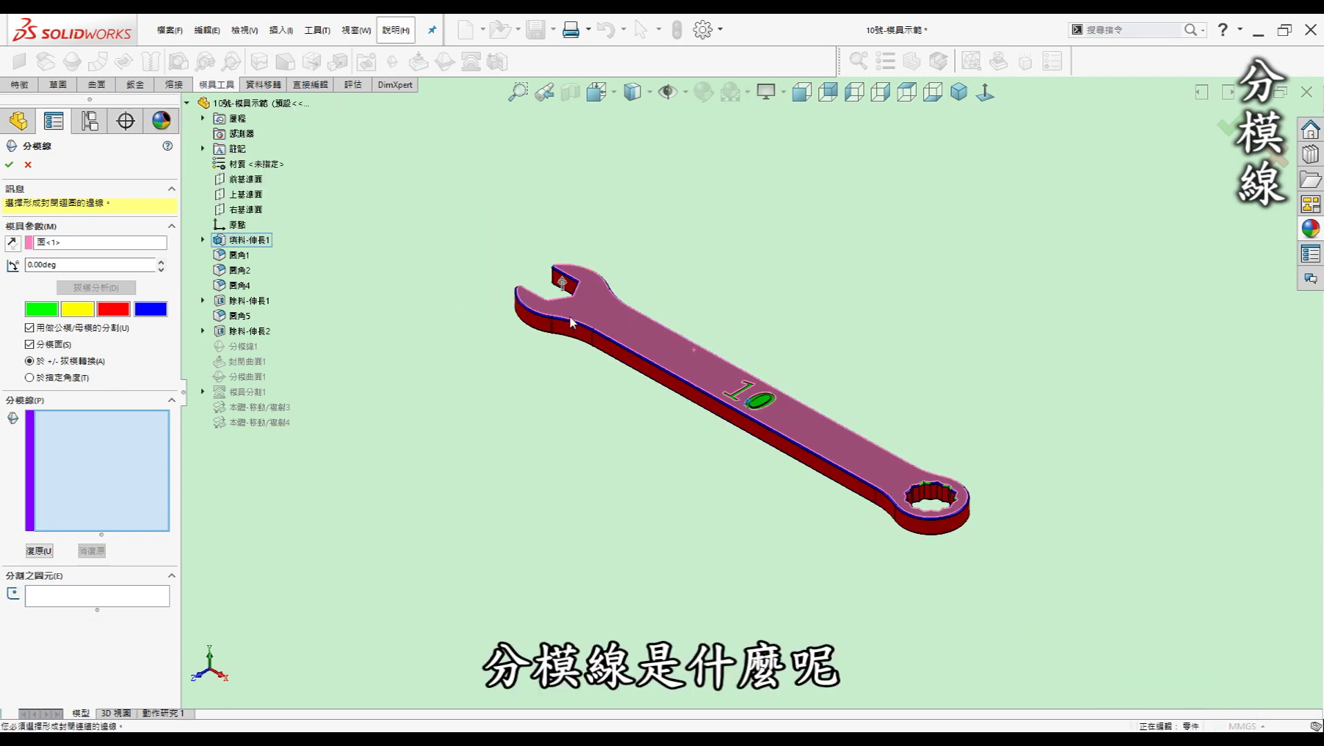
scroll(570, 321, "down", 3)
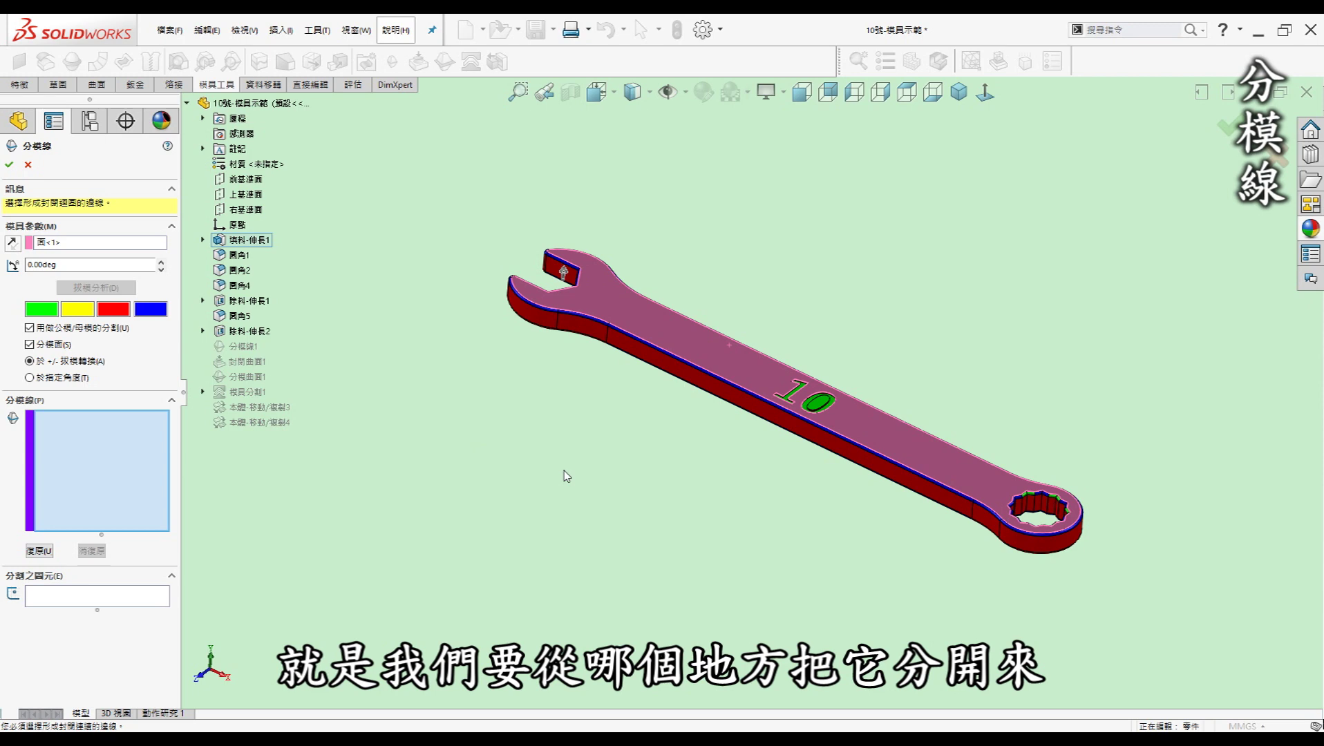
scroll(565, 325, "down", 3)
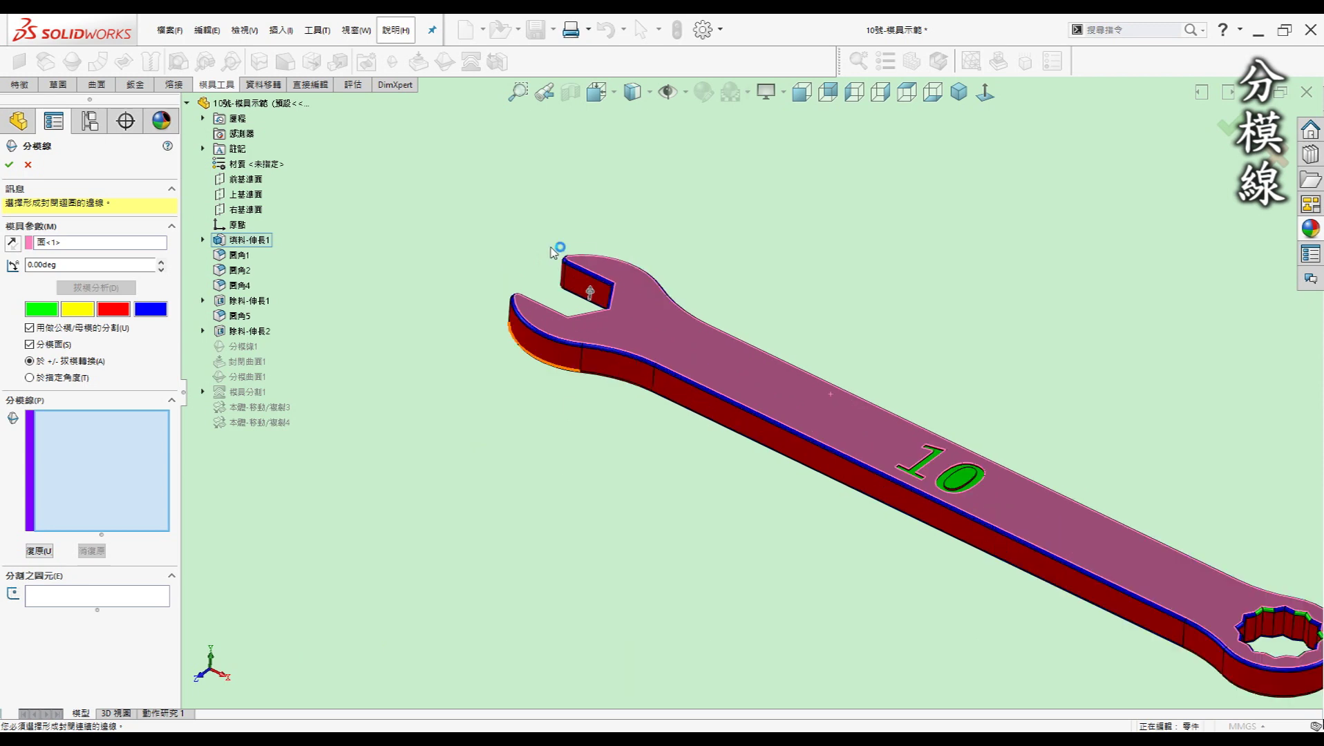
scroll(565, 325, "down", 2)
scroll(600, 291, "down", 3)
scroll(600, 292, "down", 2)
scroll(620, 315, "up", 2)
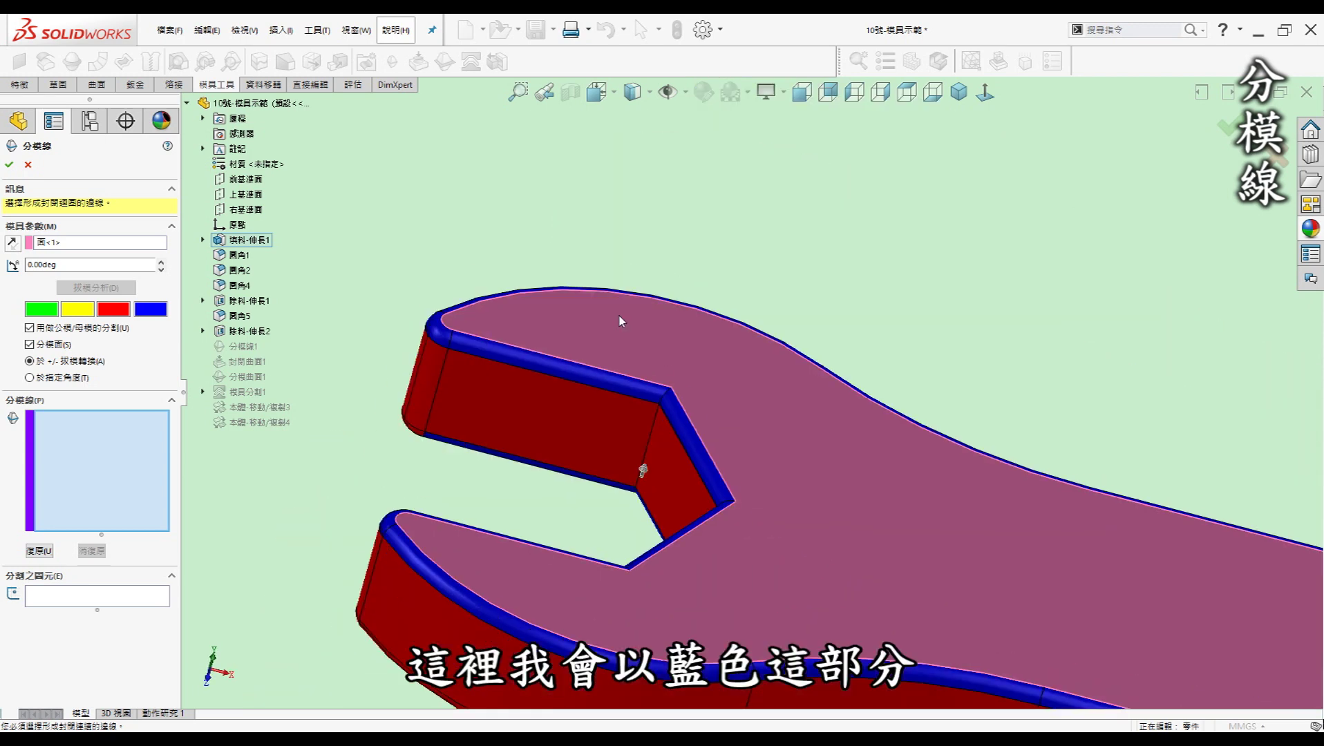
scroll(553, 329, "down", 2)
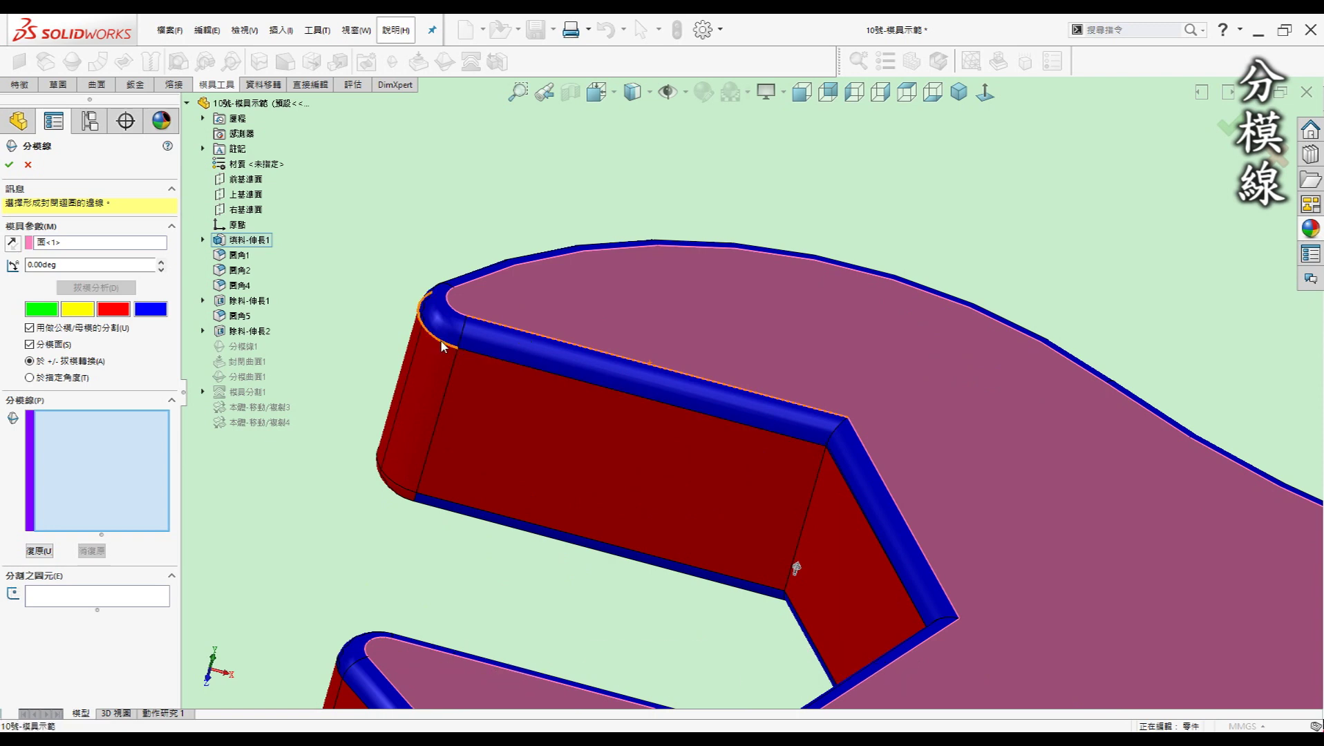
- Pick the wrench's outer jaw and notch edges to begin the new parting-line loop
left_click(501, 363)
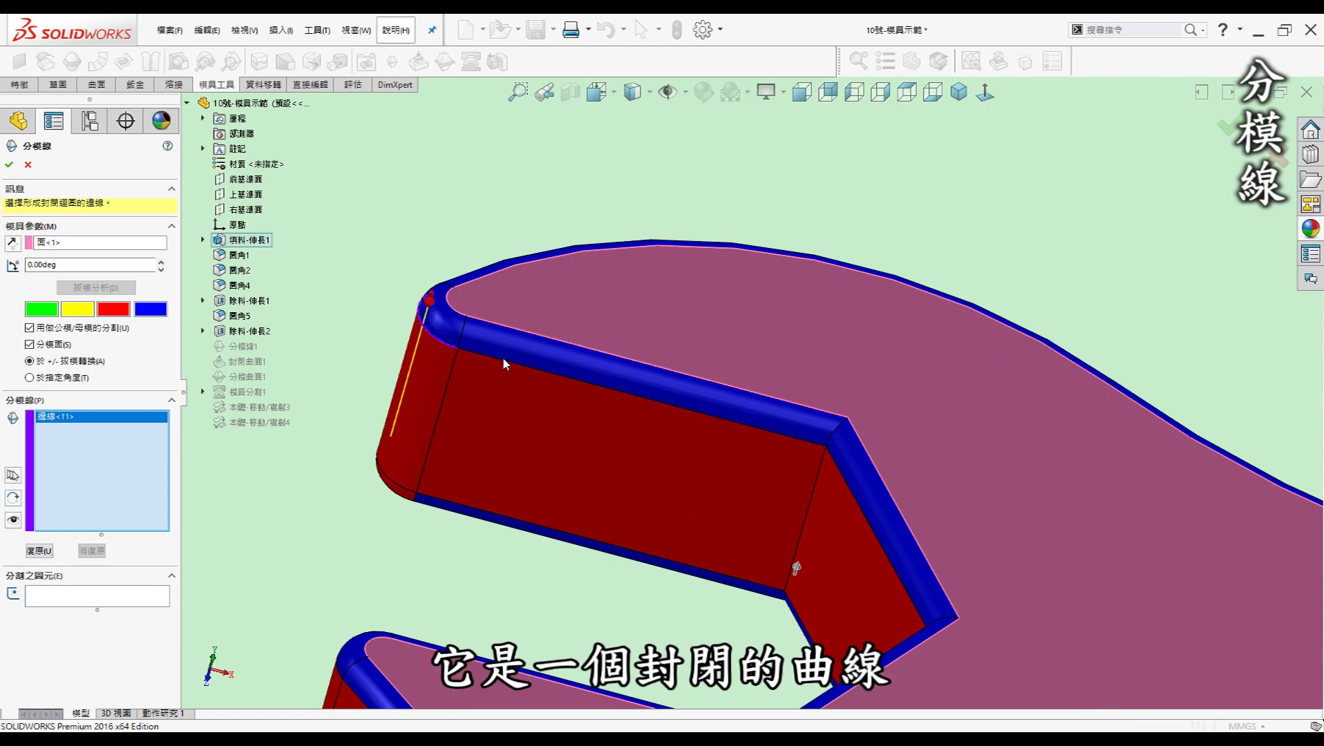
left_click(503, 366)
mouse_move(657, 404)
middle_mouse_down()
mouse_move(870, 461)
mouse_move(879, 437)
middle_mouse_up()
left_click(872, 435)
scroll(875, 439, "up", 2)
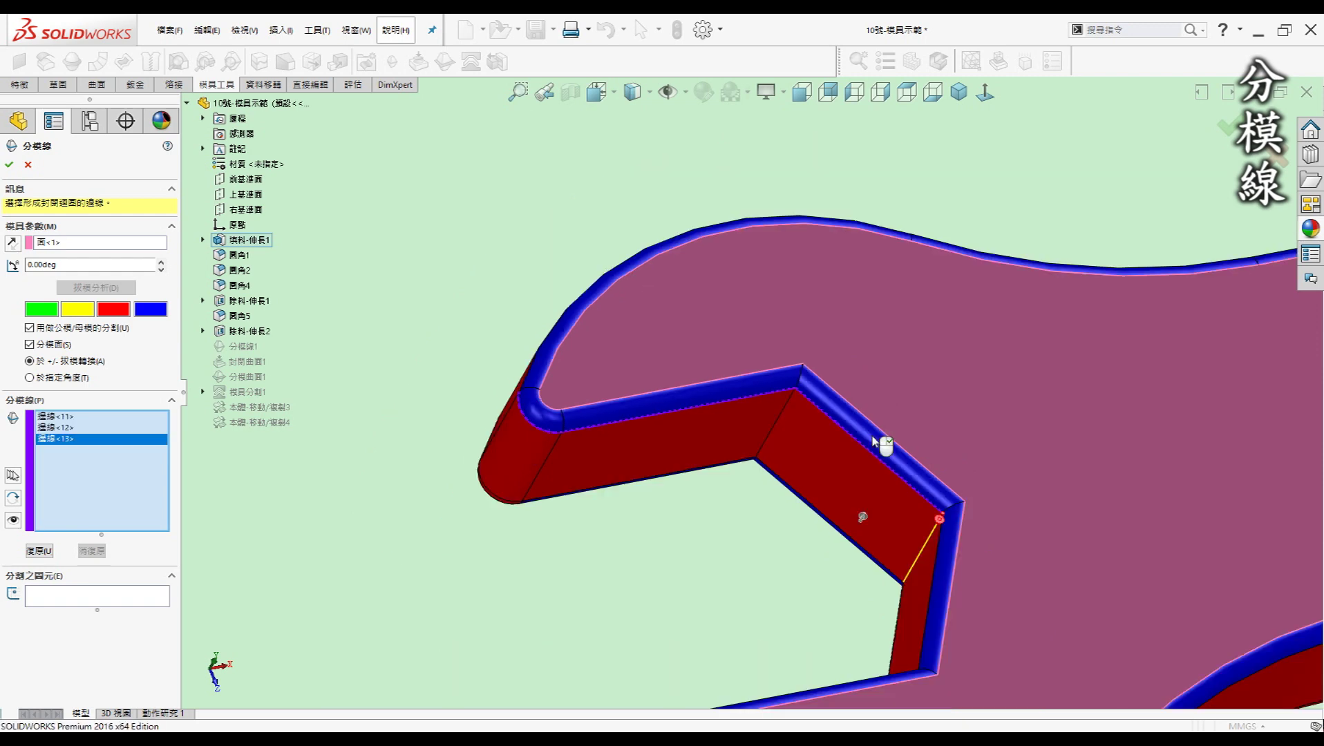
scroll(874, 443, "up", 1)
mouse_move(873, 443)
middle_mouse_down()
mouse_move(872, 496)
mouse_move(891, 455)
middle_mouse_up()
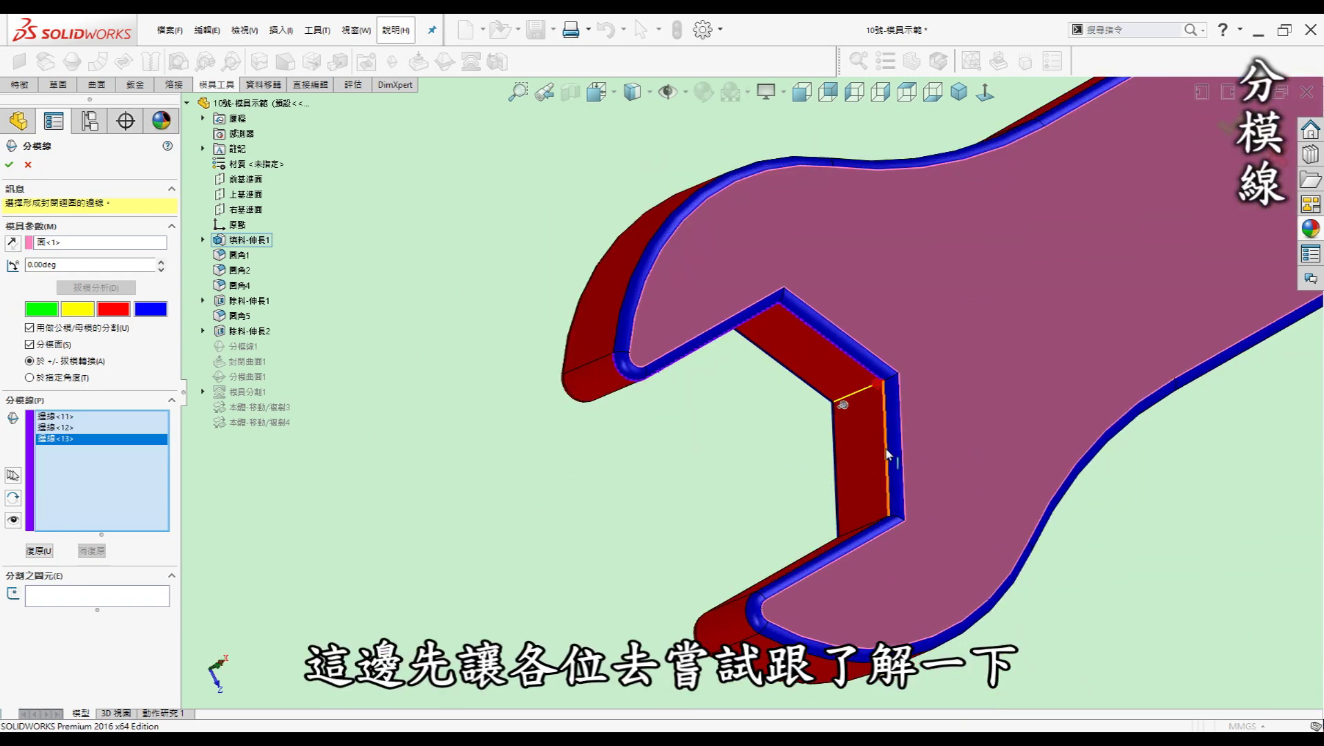
left_click(852, 523)
scroll(854, 525, "down", 2)
scroll(857, 532, "down", 2)
scroll(862, 540, "down", 1)
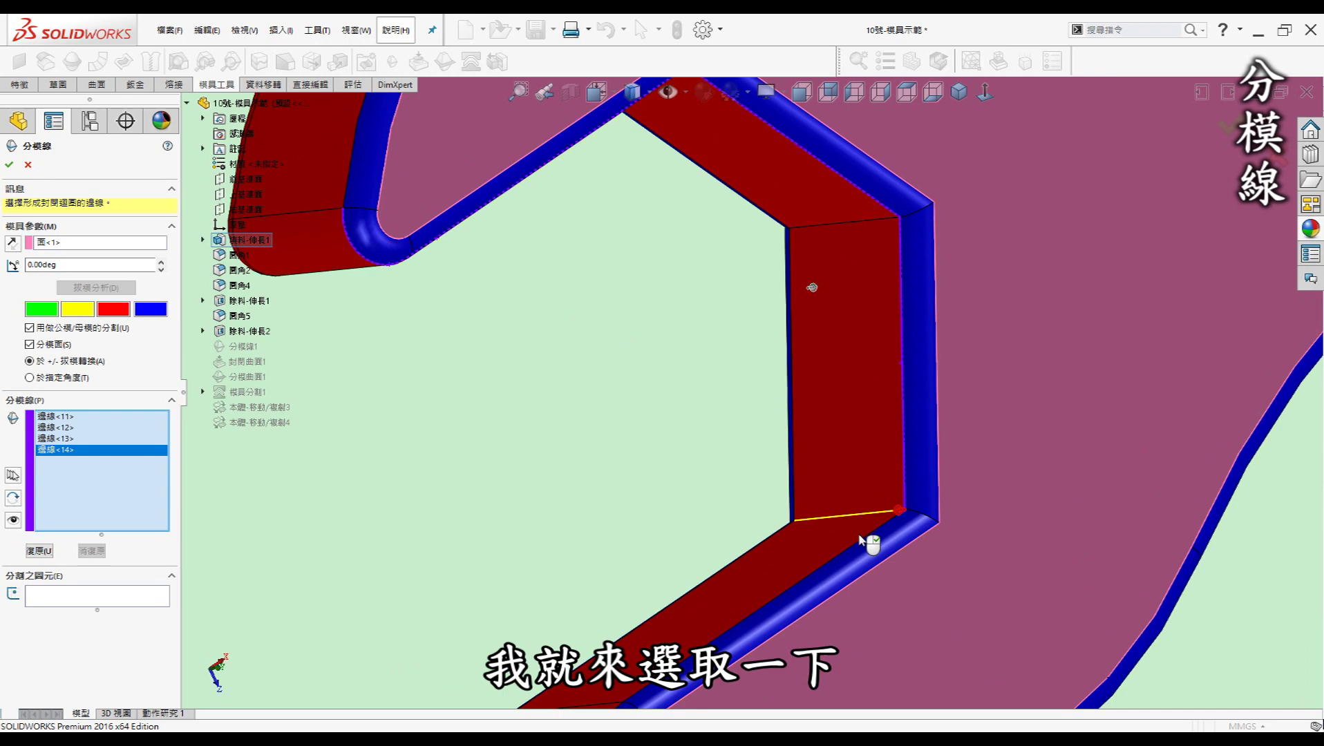
left_click(859, 541)
scroll(864, 544, "up", 2)
scroll(686, 561, "down", 2)
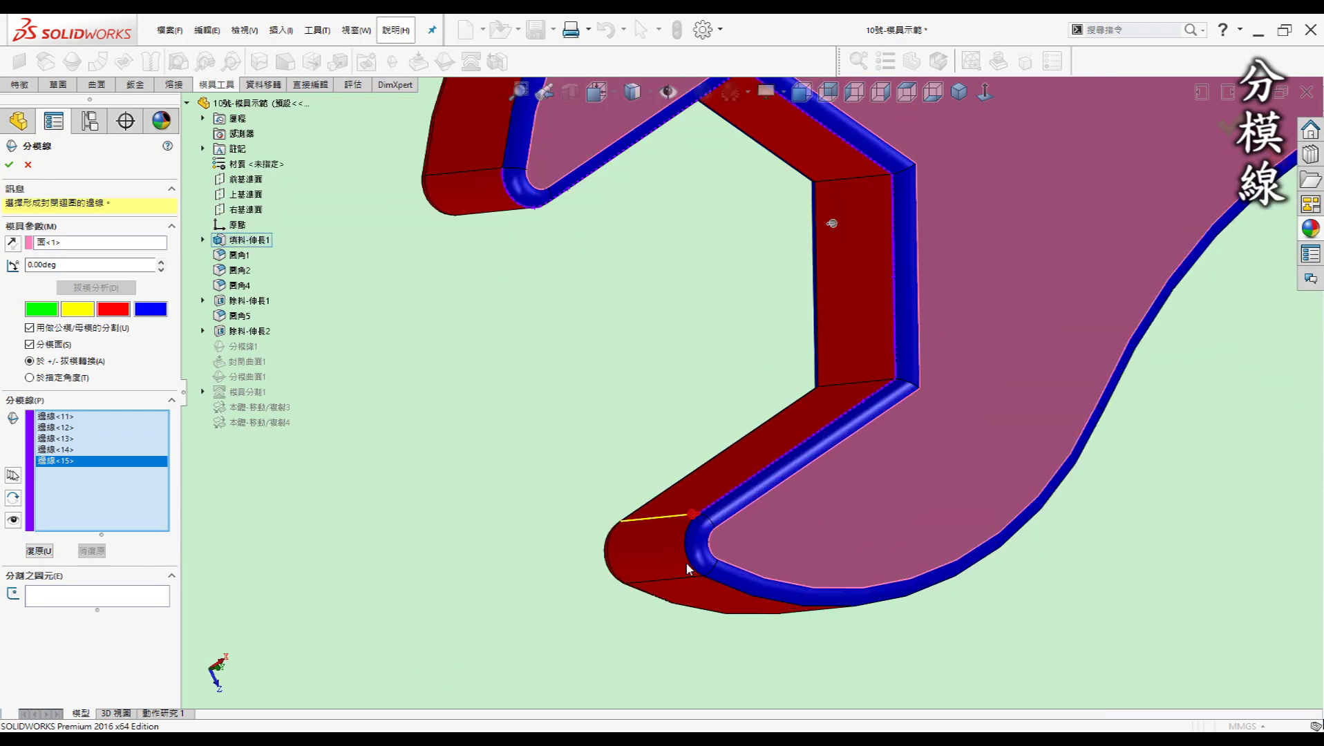
scroll(686, 562, "up", 2)
scroll(525, 562, "up", 2)
scroll(955, 467, "down", 3)
- Extend the loop around the wrench's outline and accept the 15-edge parting line 分模線2
key("y")
key("y")
key("y")
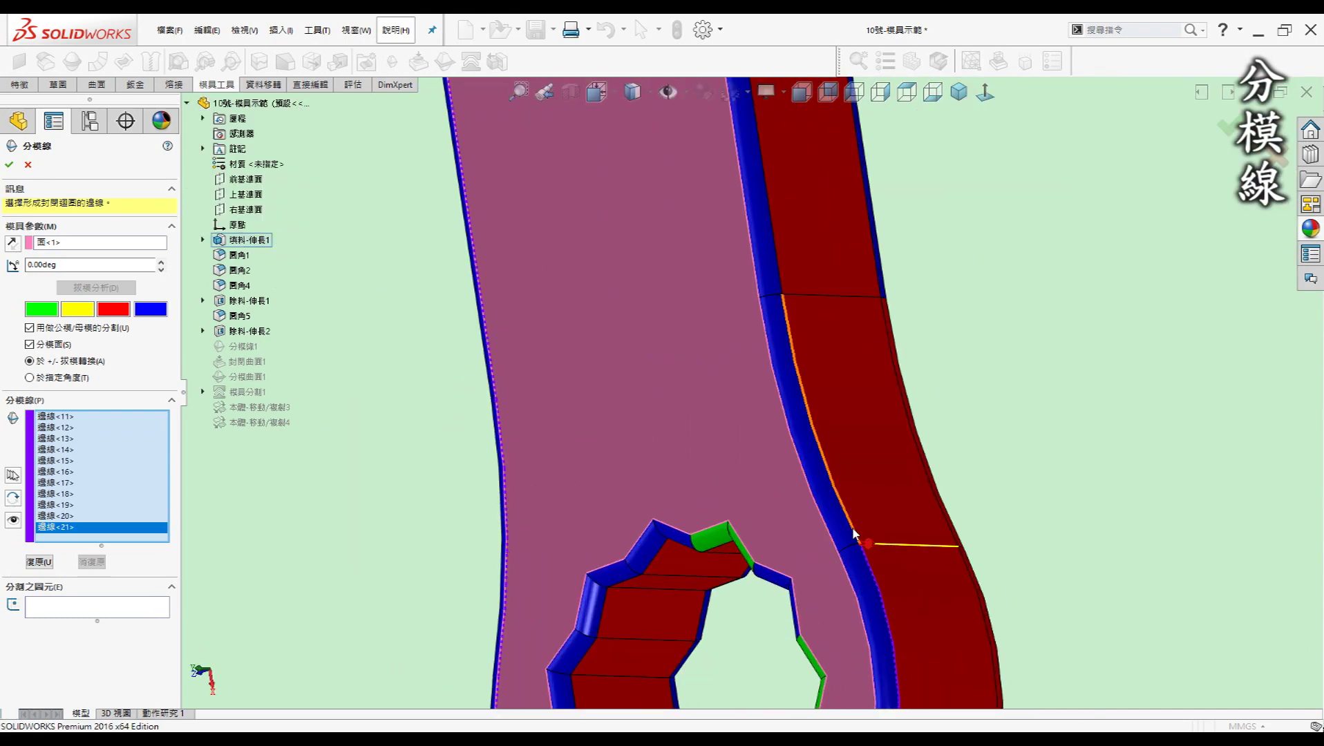
key("y")
key("y")
scroll(760, 374, "up", 3)
scroll(680, 200, "down", 2)
key("y")
key("y")
middle_click_drag(681, 200, 787, 336)
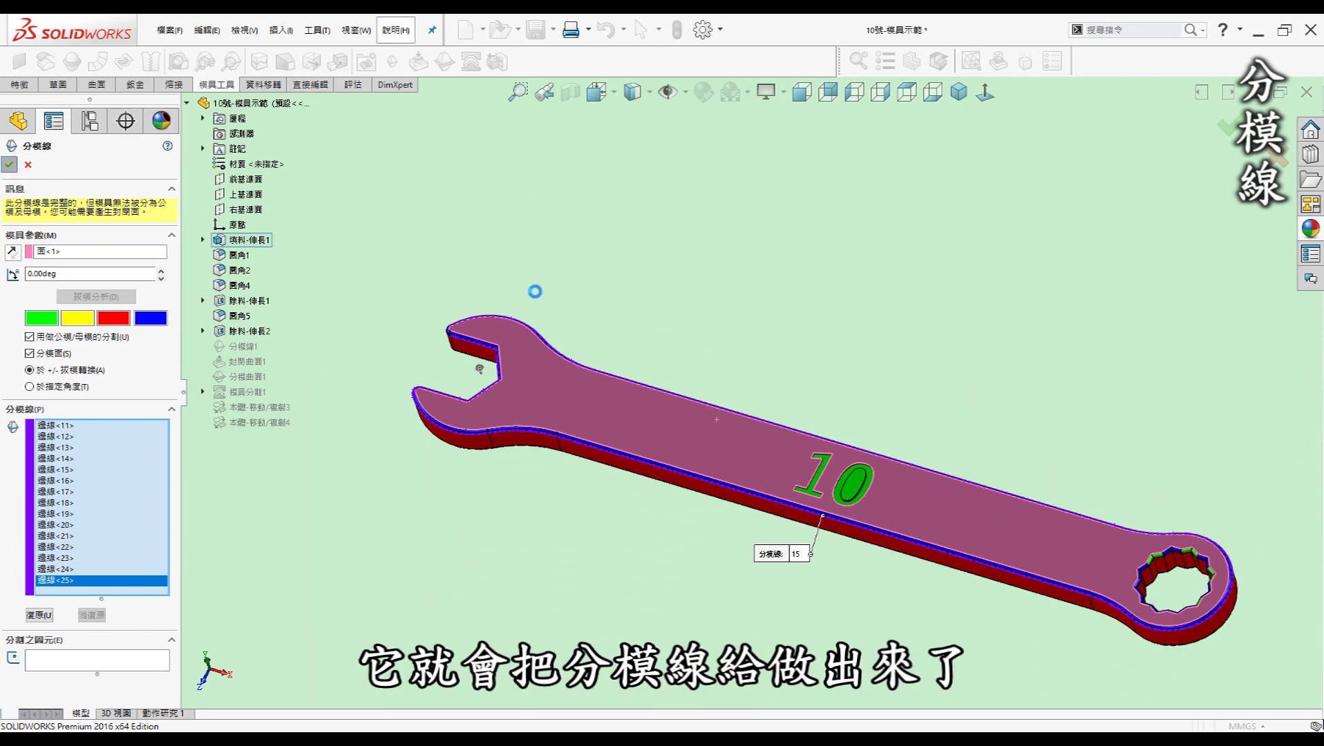
middle_click_drag(826, 335, 843, 322)
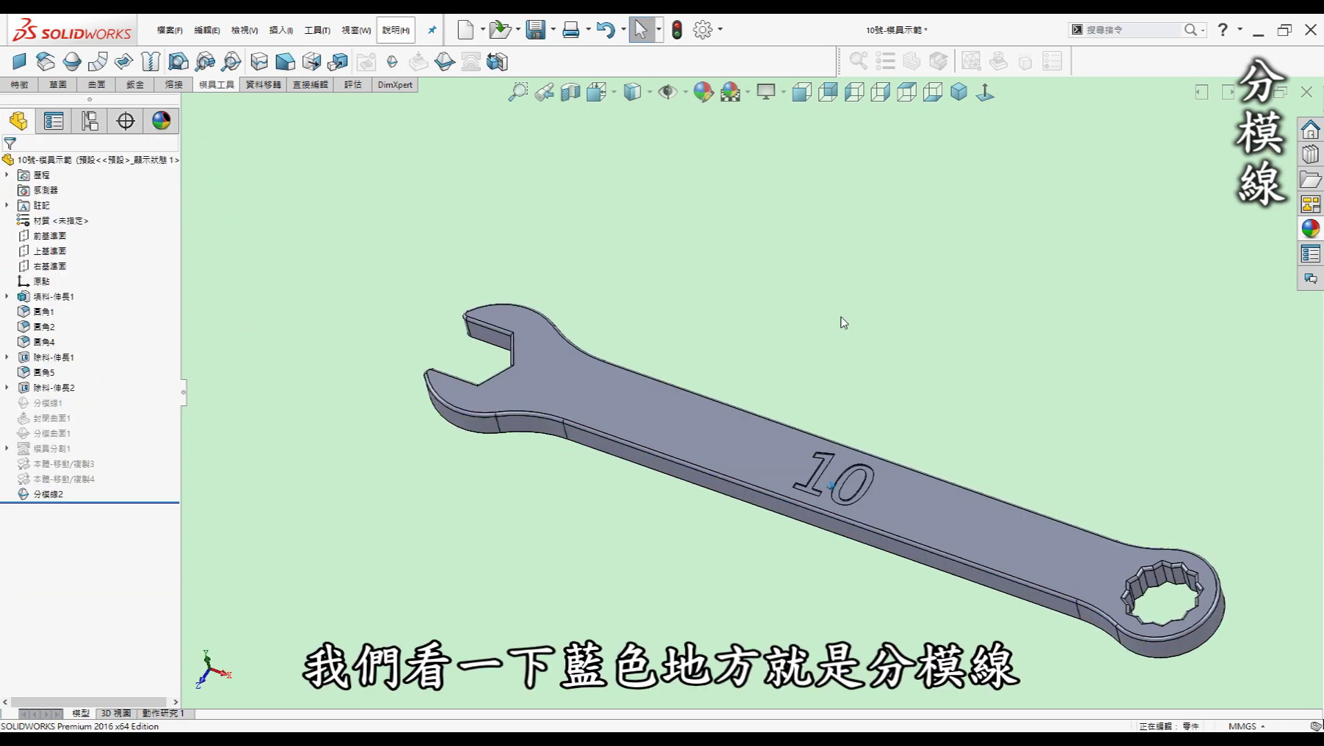
- Rotate the wrench and select 分模線2 to review its parting-line edges
middle_click_drag(759, 319, 691, 345)
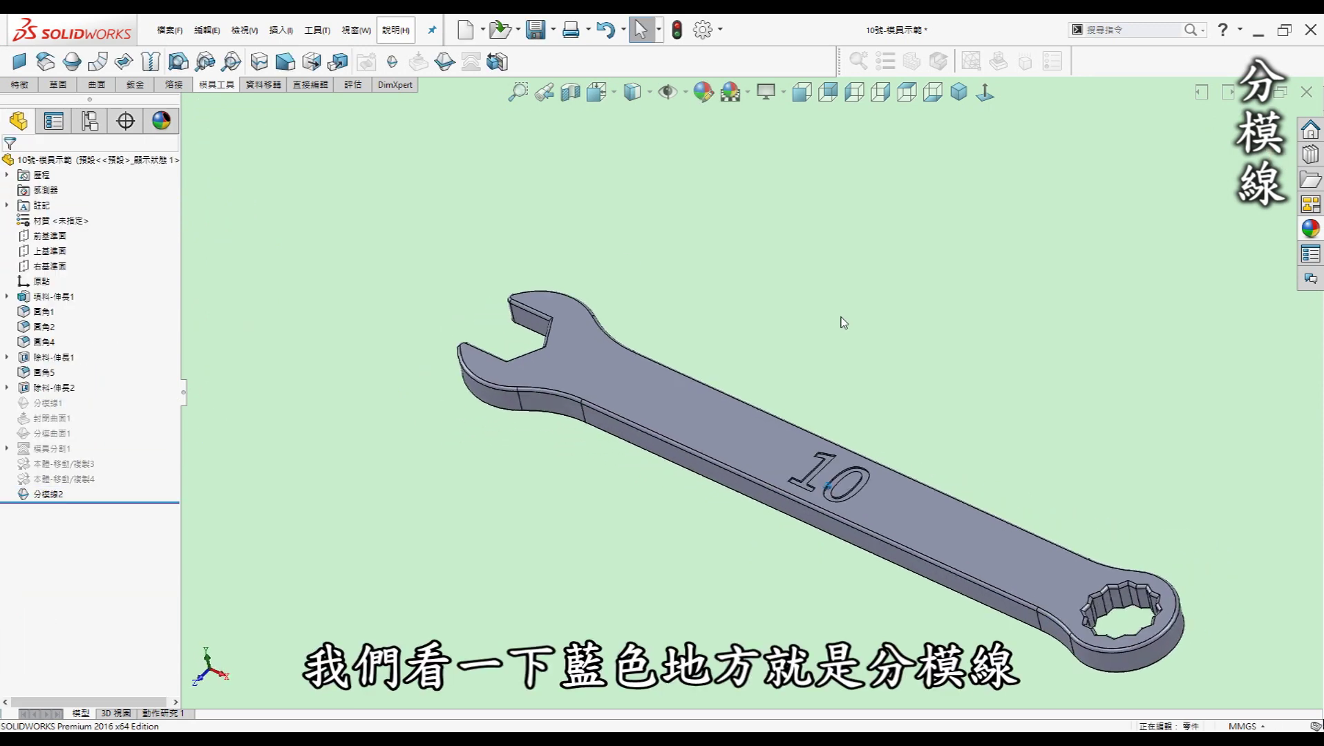
left_click(50, 496)
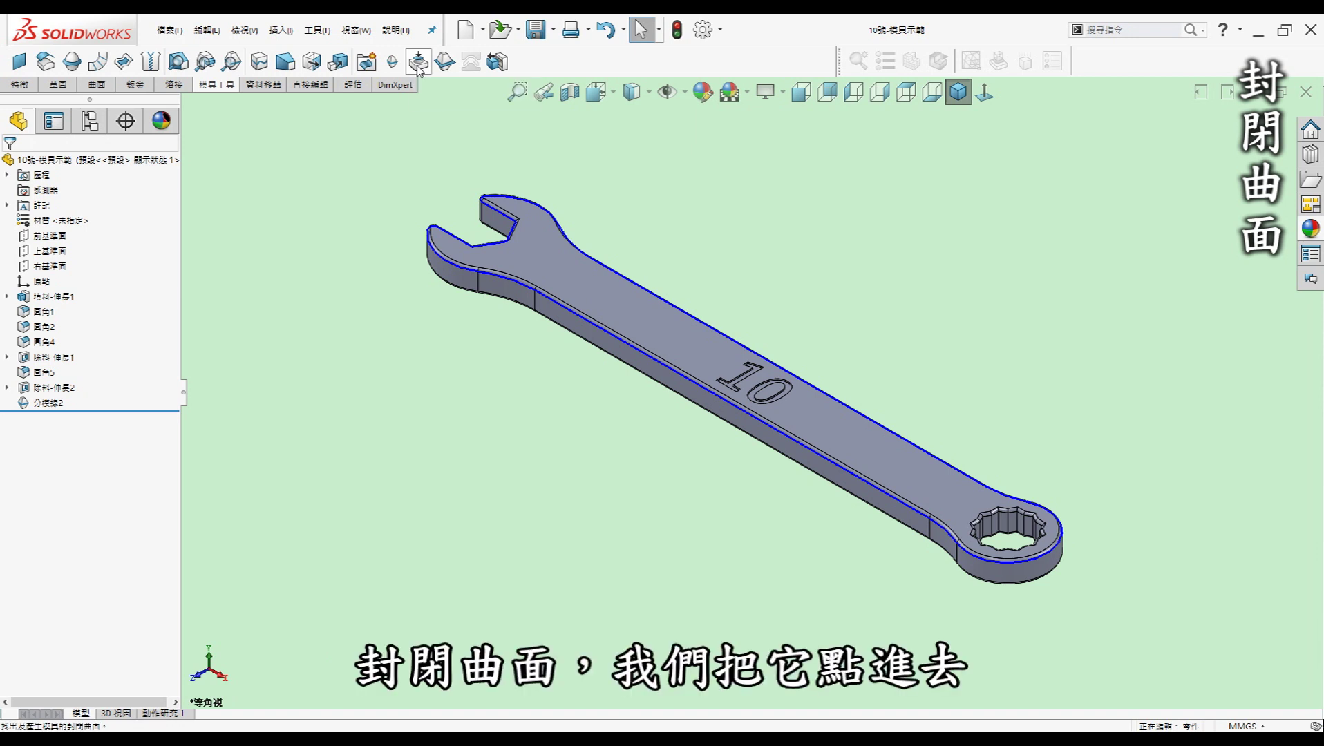
- Start Shut-off Surfaces and remove the auto-picked edges around the 10 lettering
left_click(418, 63)
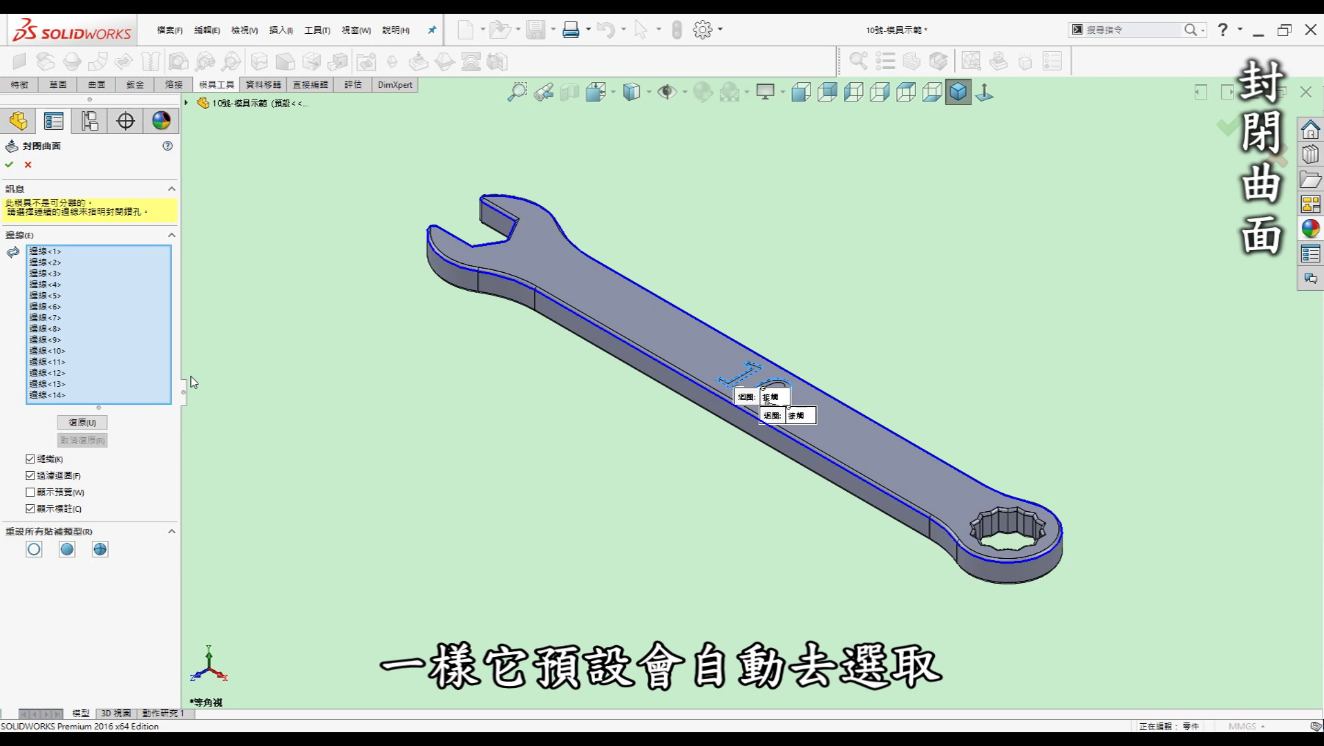
scroll(769, 399, "down", 3)
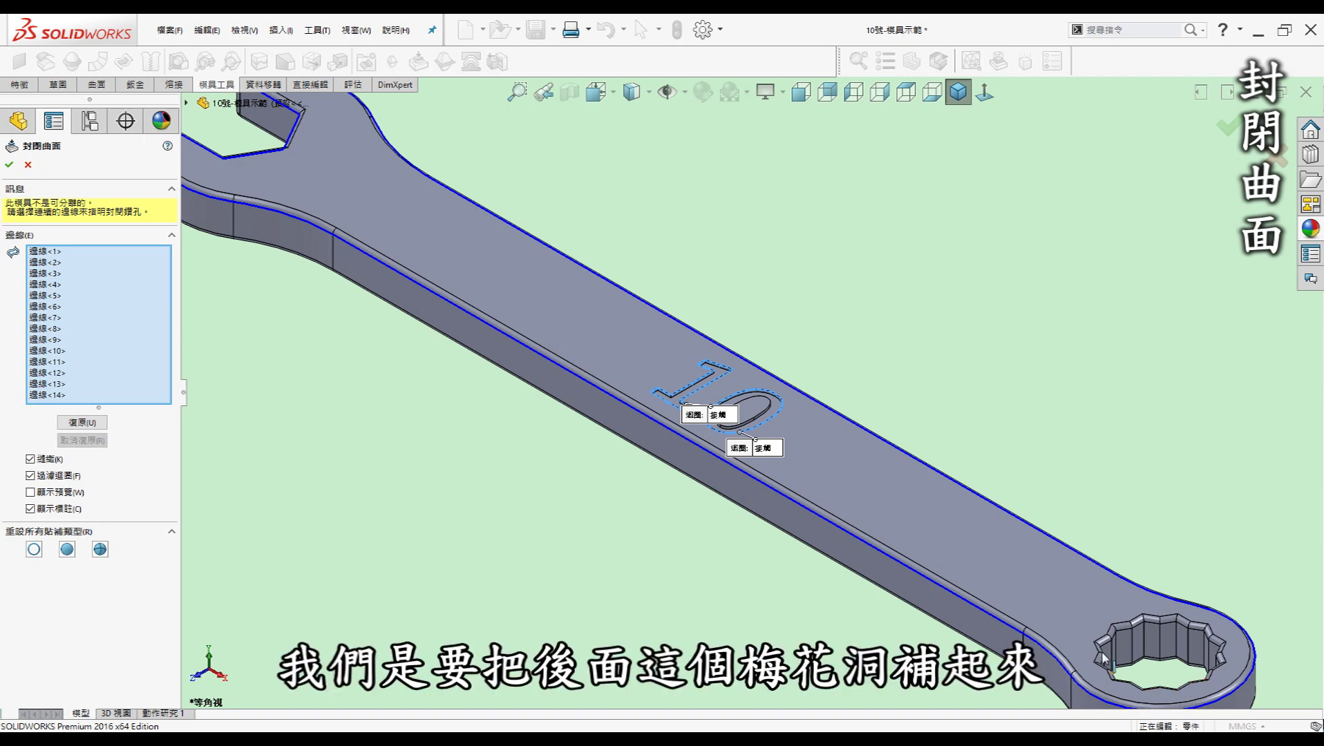
scroll(1182, 608, "up", 2)
scroll(1194, 626, "up", 1)
scroll(1002, 567, "down", 3)
left_click(55, 253)
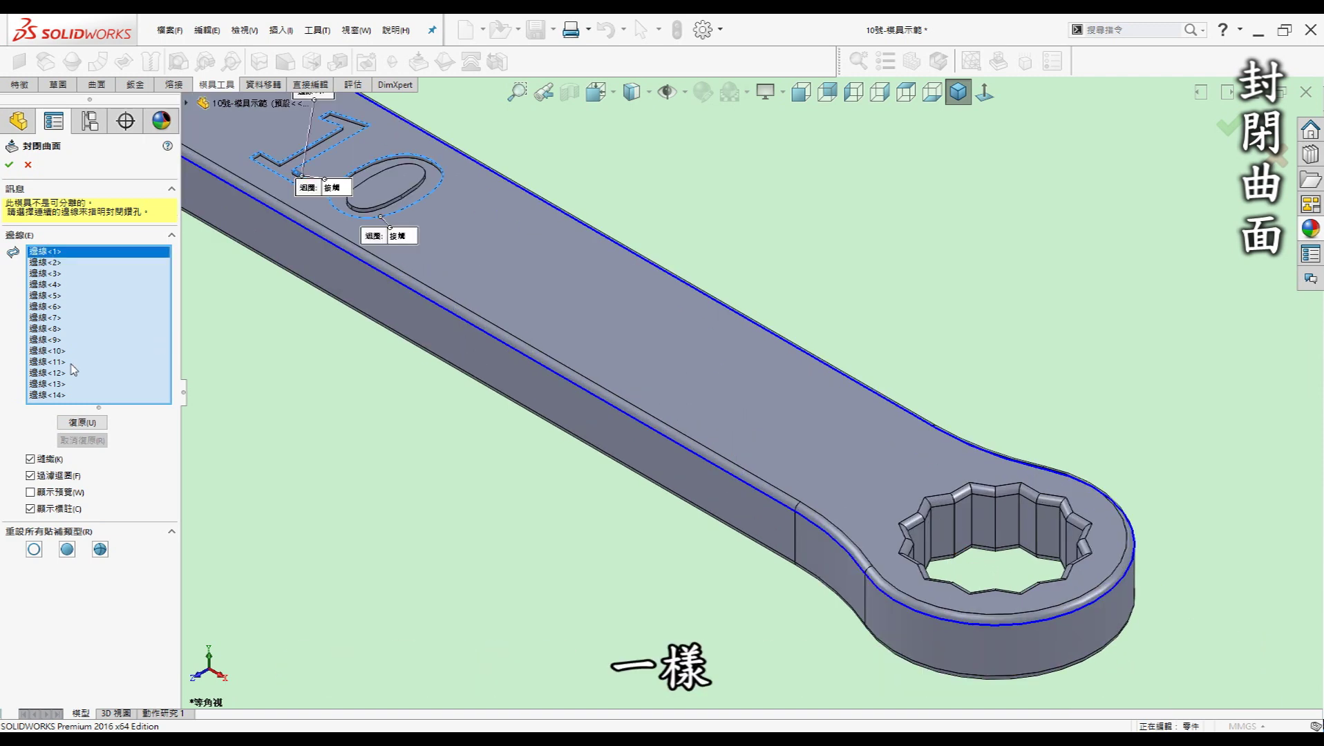
left_click(61, 394, "shift")
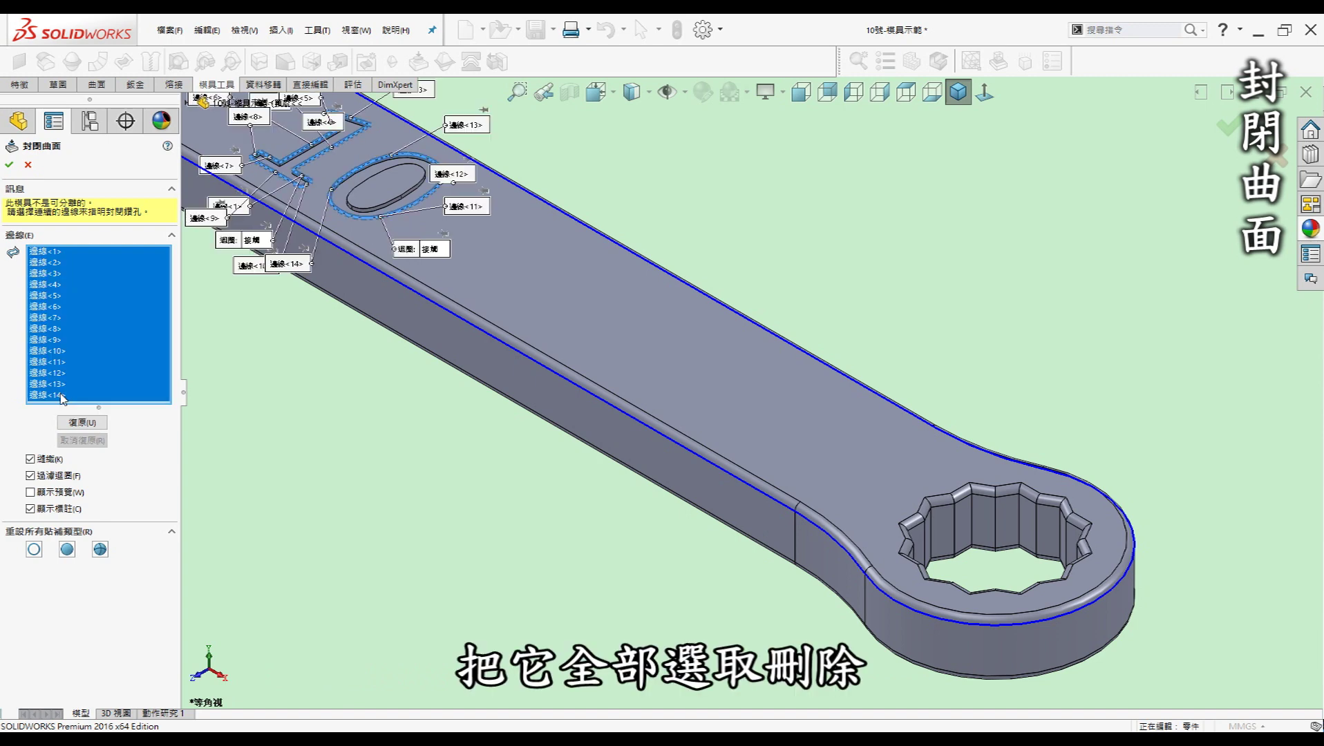
key("Delete")
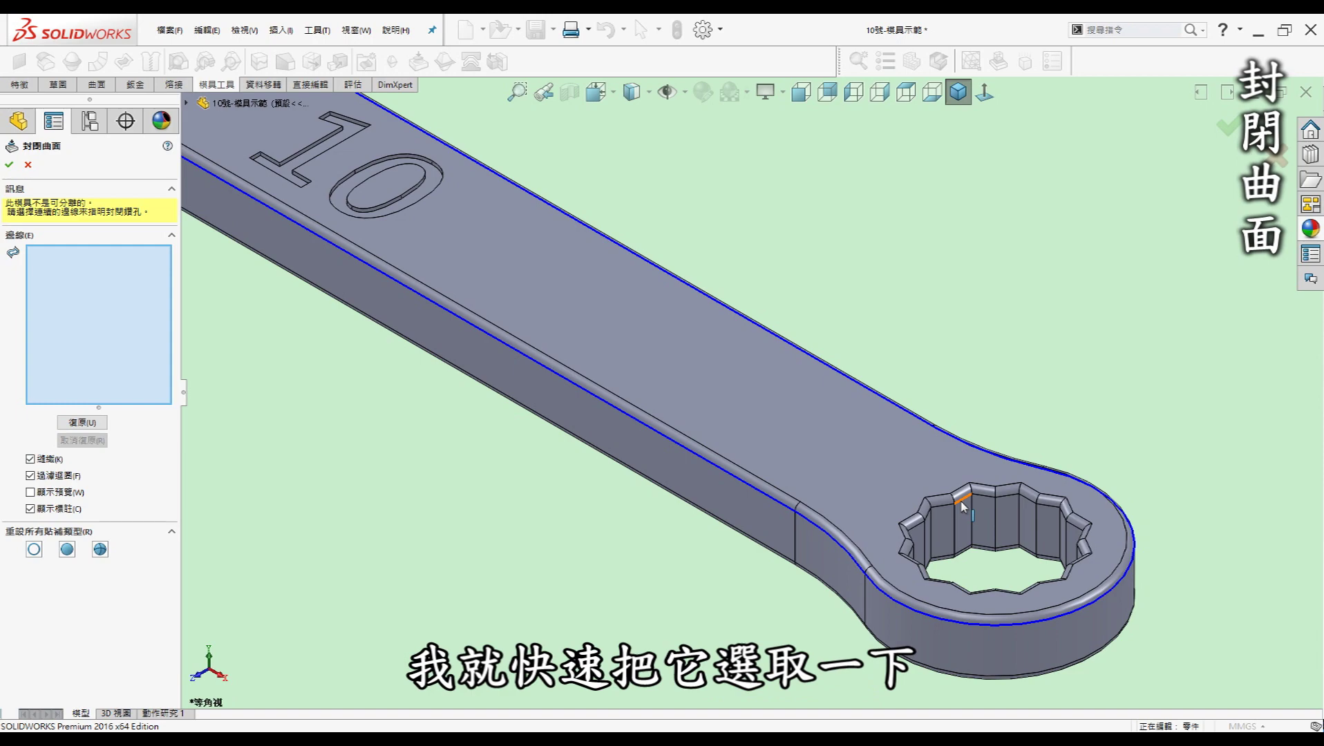
- Select the socket hole's edge loop and create shut-off surface 封閉曲面1
scroll(962, 506, "down", 6)
left_click(741, 485)
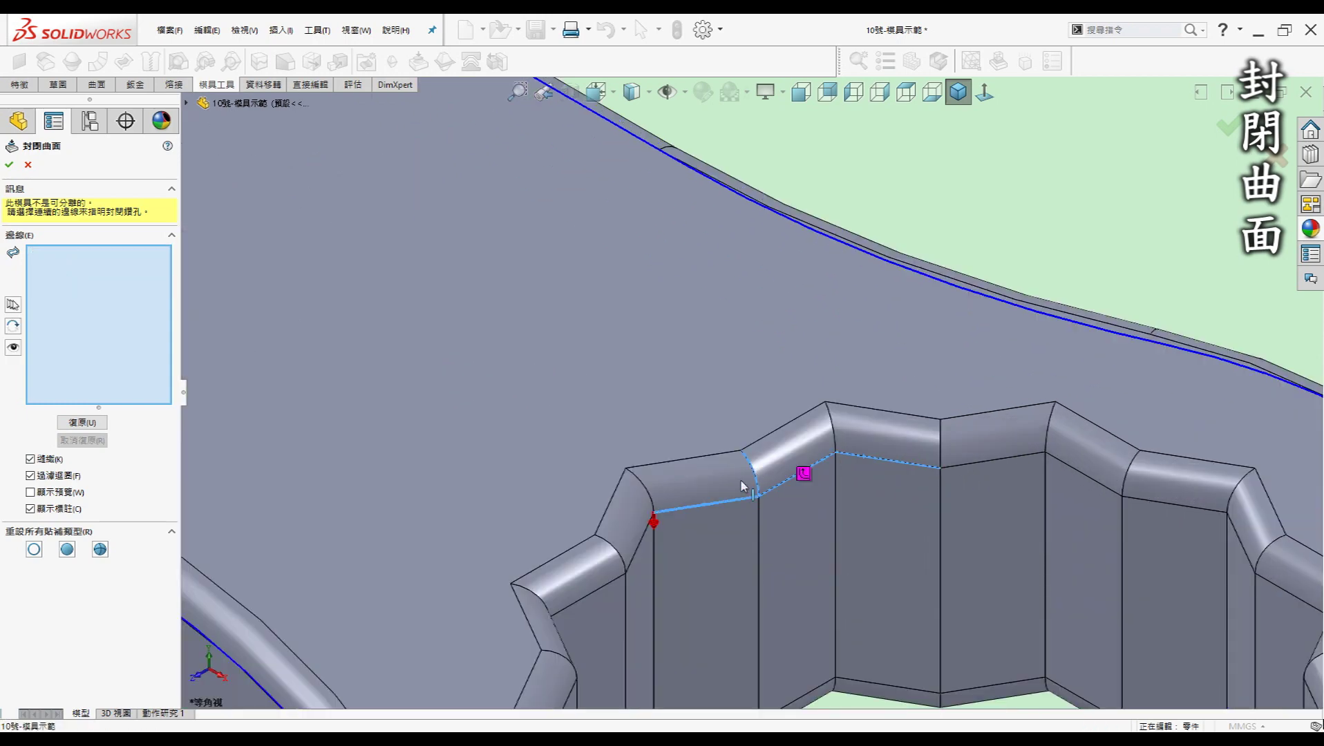
key("y")
key("y")
key("y")
key("y")
key("y")
key("y")
key("y")
key("y")
key("y")
key("y")
key("y")
key("y")
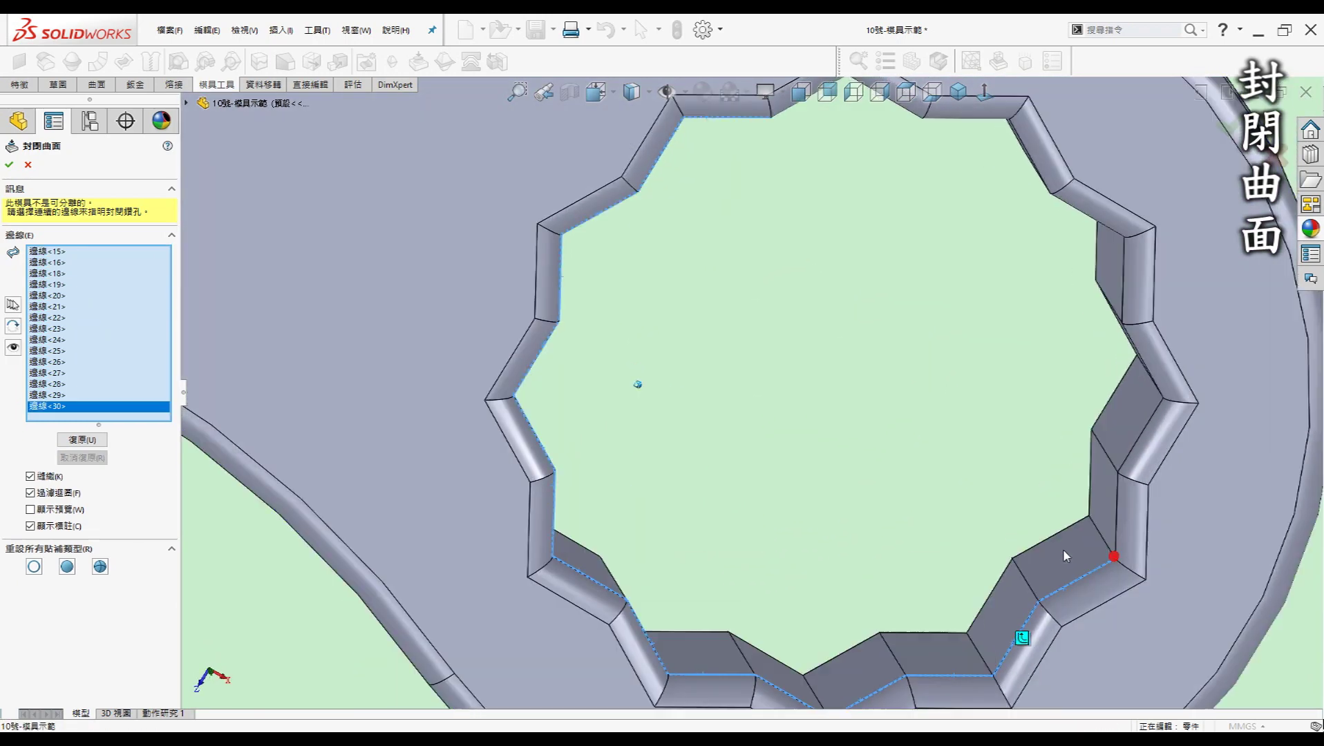
key("y")
key("y")
key("y")
key("y")
key("y")
key("y")
key("y")
key("y")
key("y")
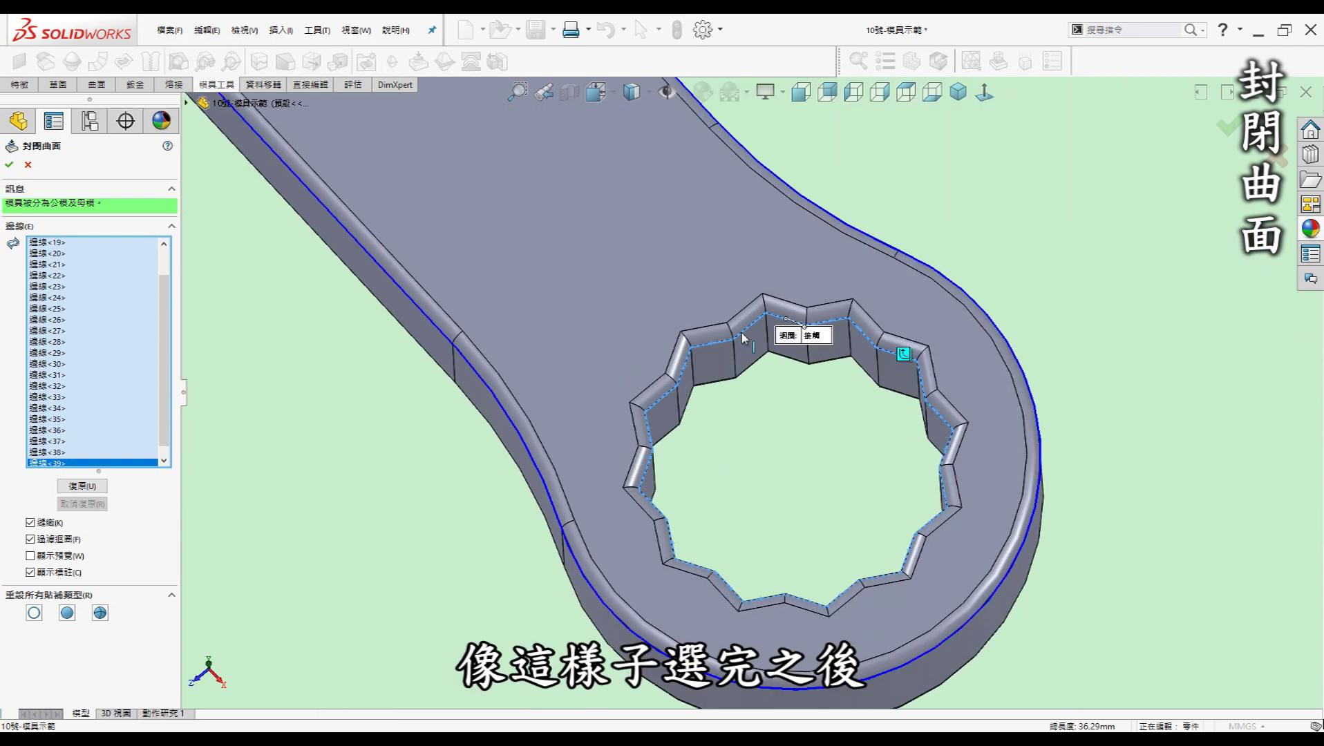
left_click(8, 165)
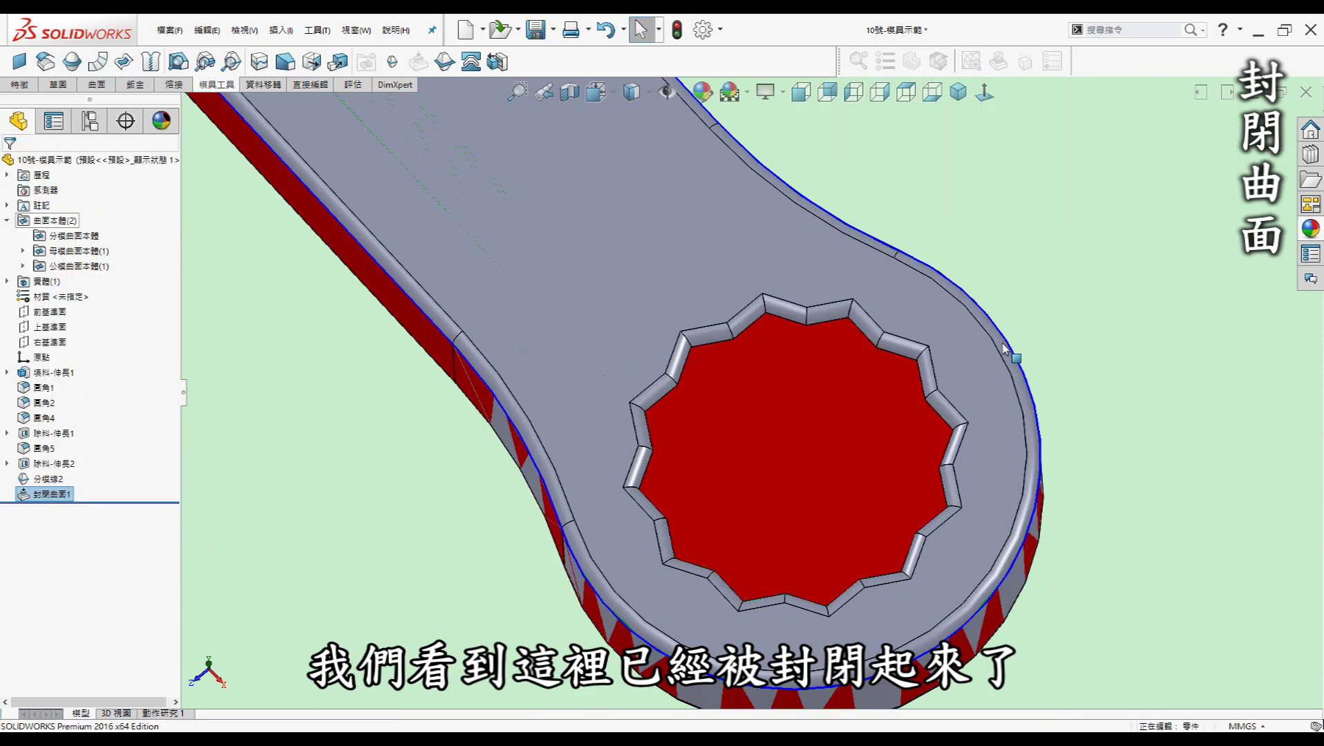
scroll(1062, 289, "up", 3)
mouse_move(1062, 289)
middle_mouse_down()
mouse_move(1031, 274)
mouse_move(995, 296)
mouse_move(1095, 436)
middle_mouse_up()
scroll(1085, 440, "down", 2)
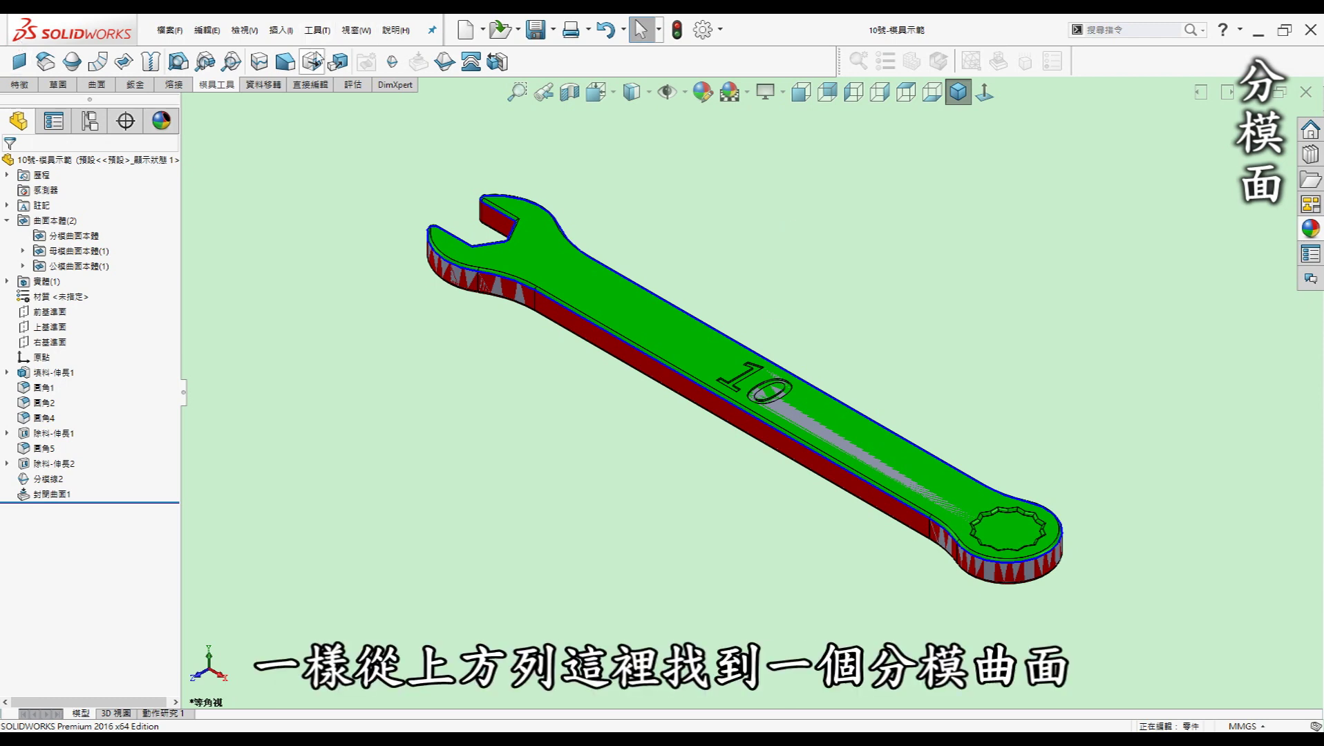
- Create parting surface 分模曲面4 extending 30 mm outward from the wrench's parting line
left_click(446, 62)
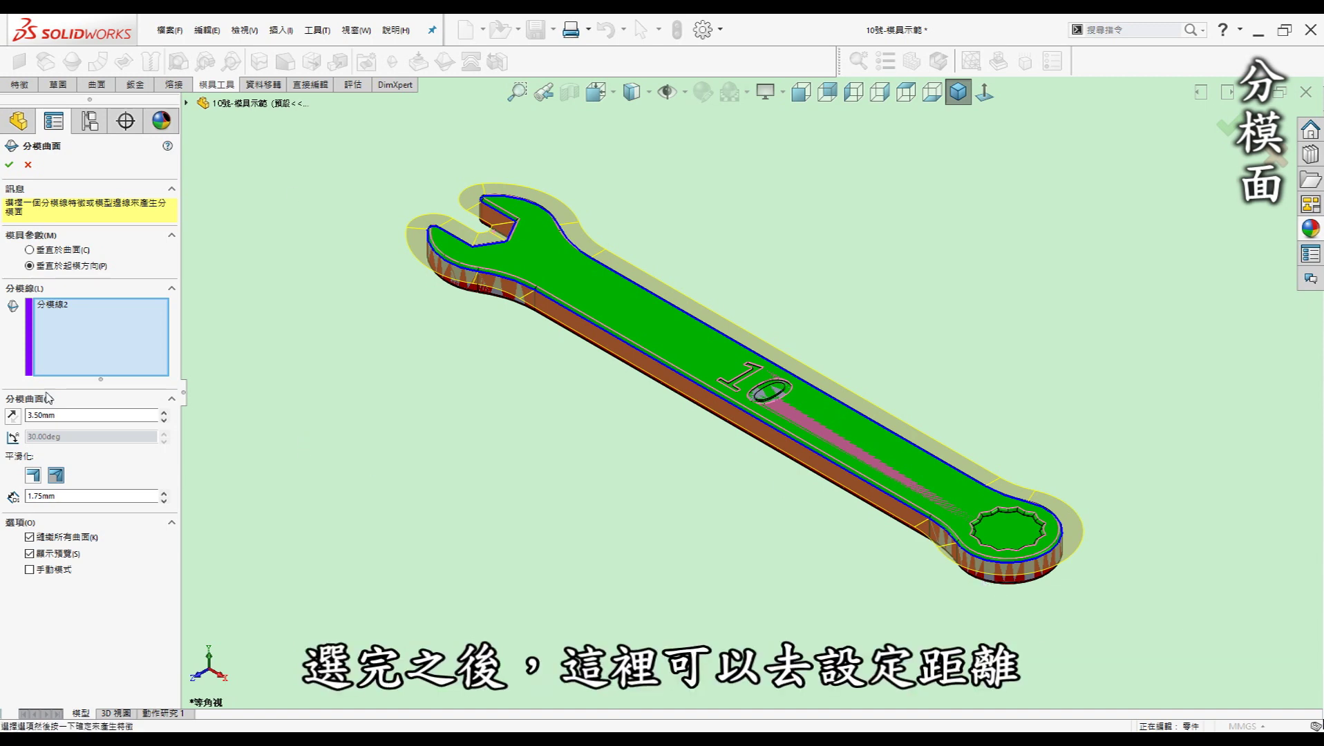
left_click(54, 418)
left_click_drag(64, 417, 2, 417)
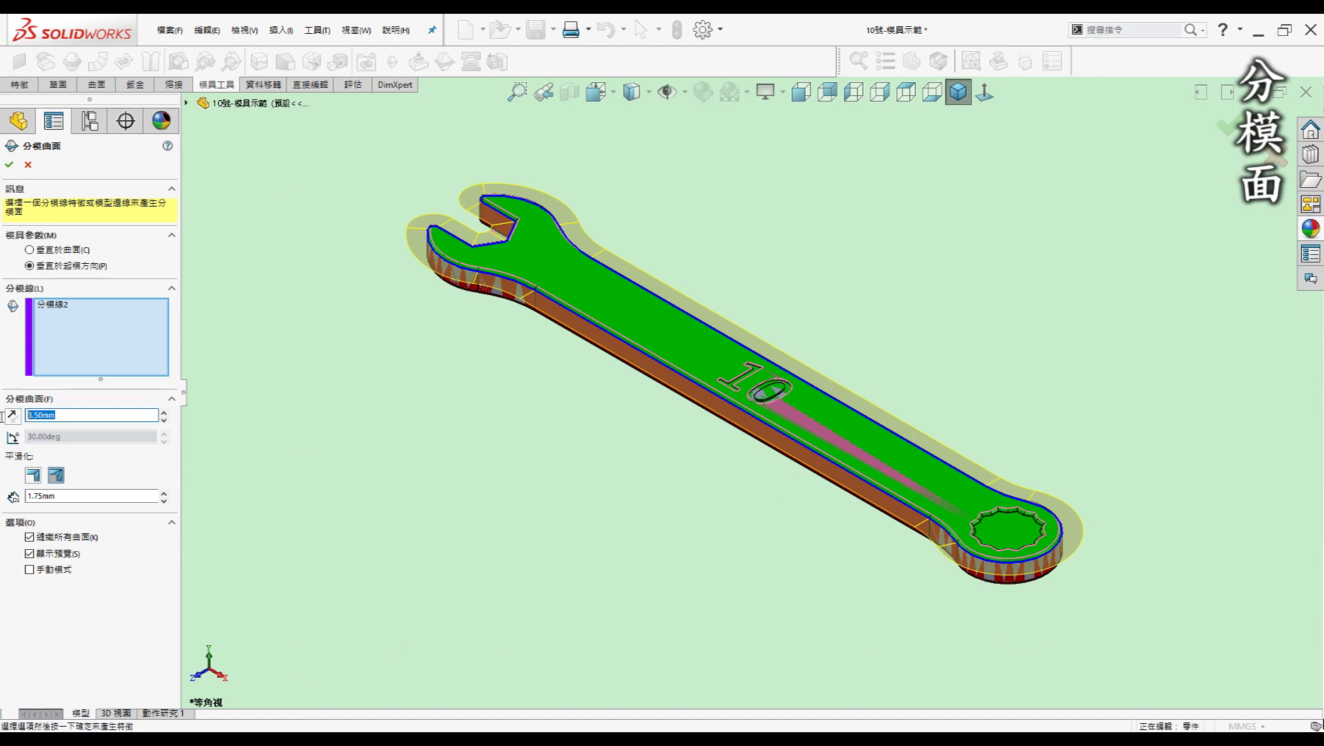
type("30")
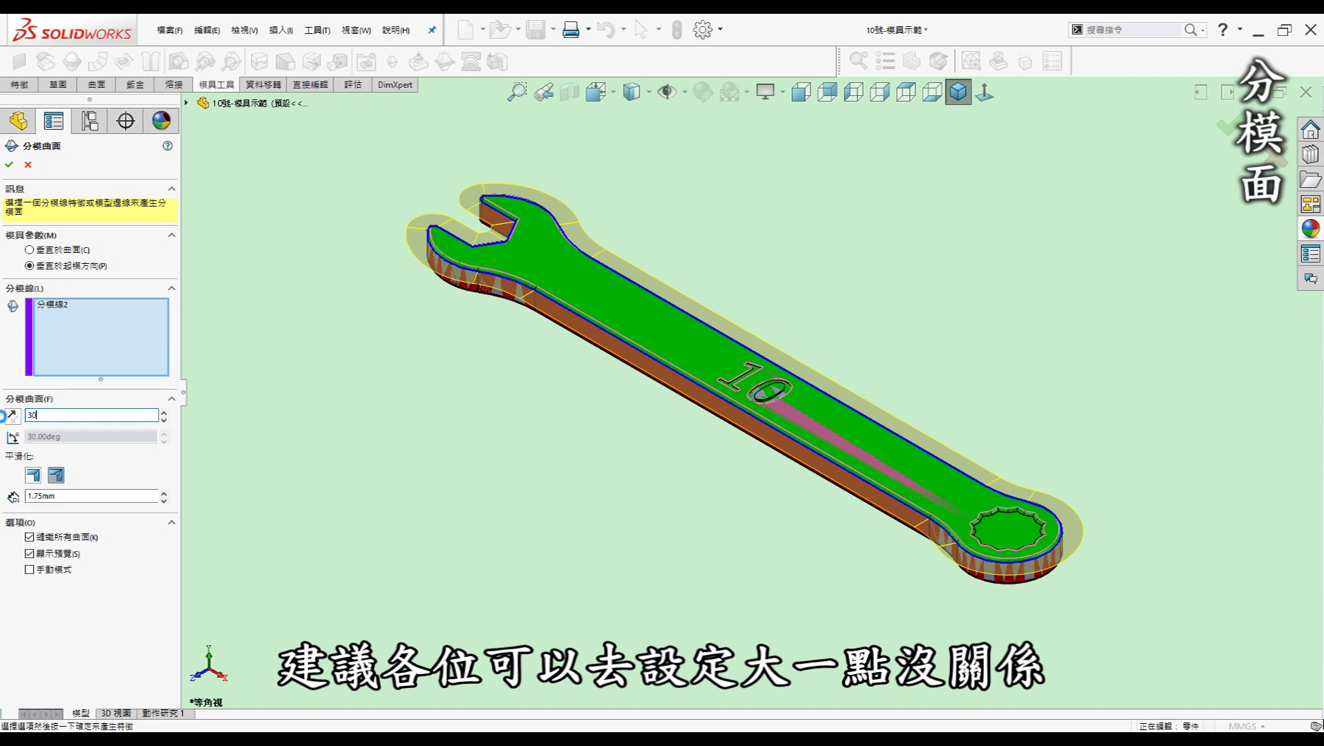
key("Return")
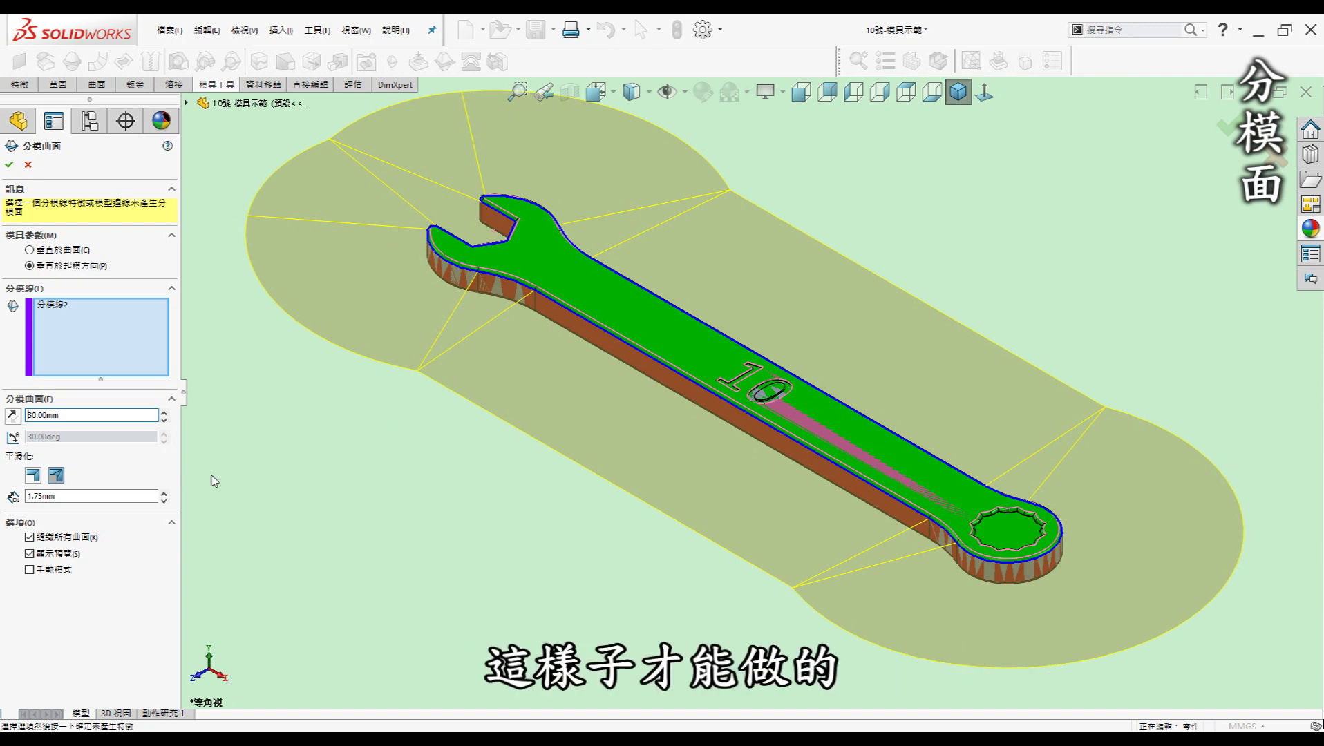
left_click(71, 415)
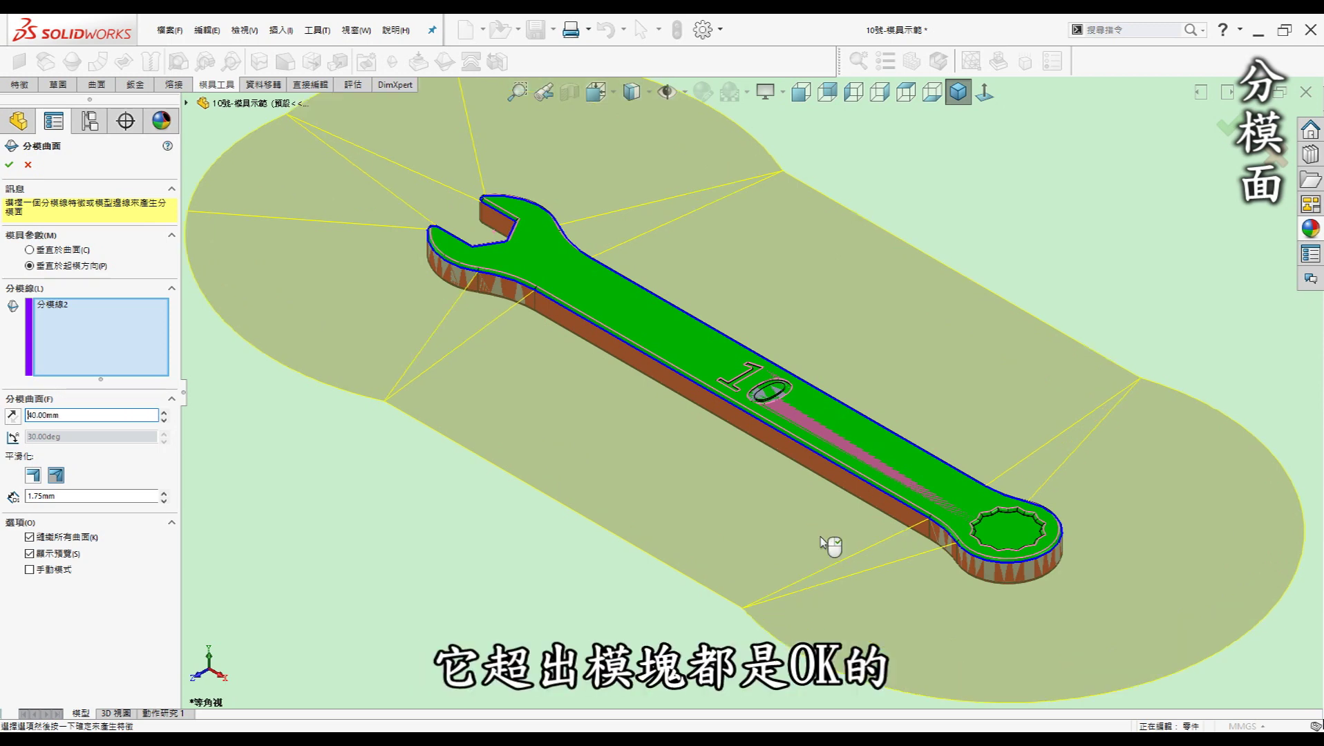
left_click(9, 164)
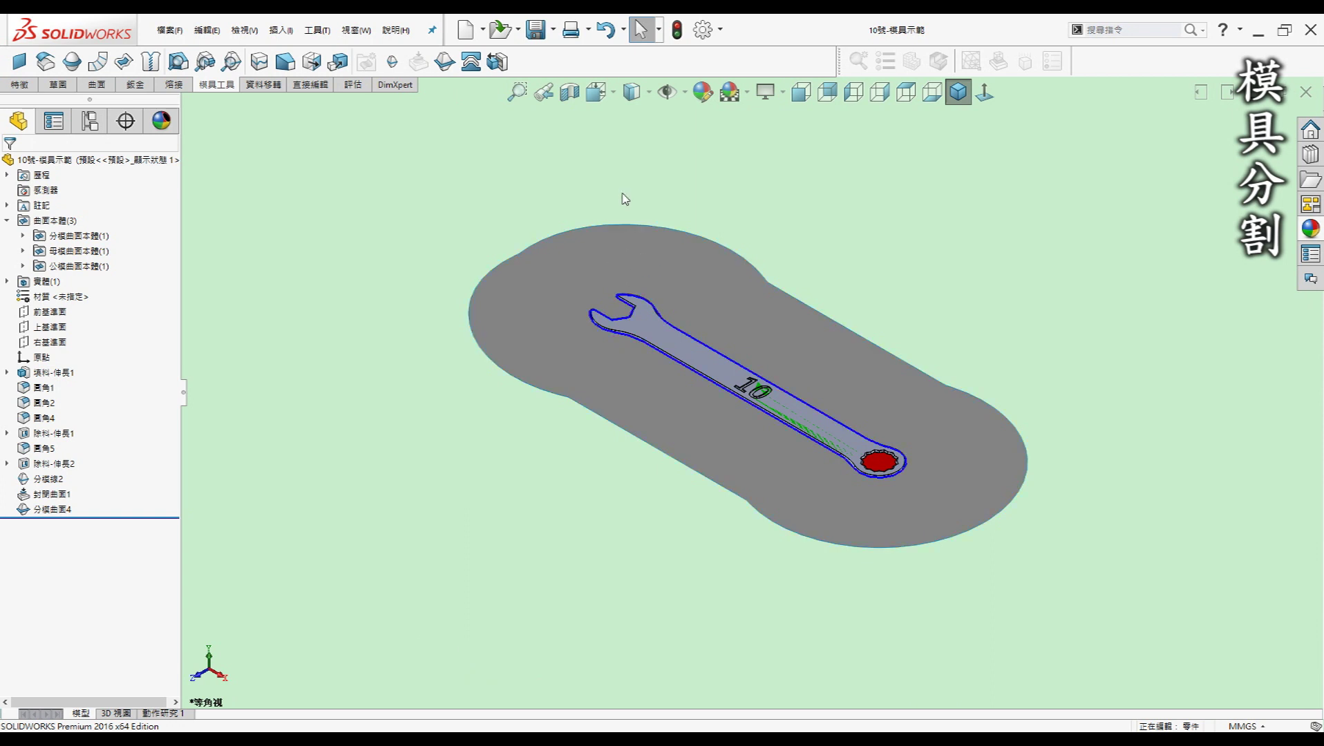
- For Tooling Split, sketch rectangle 草圖4 on the parting surface enclosing the whole wrench
left_click(470, 65)
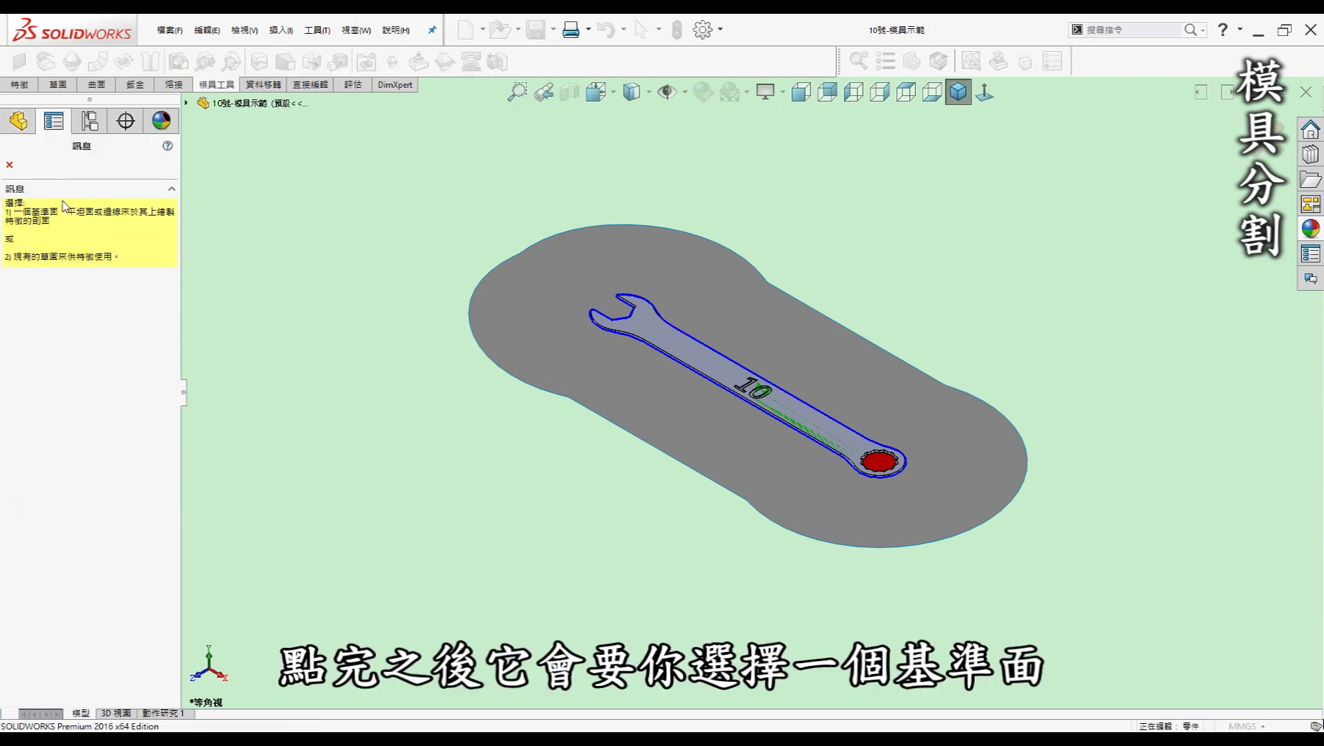
left_click(765, 445)
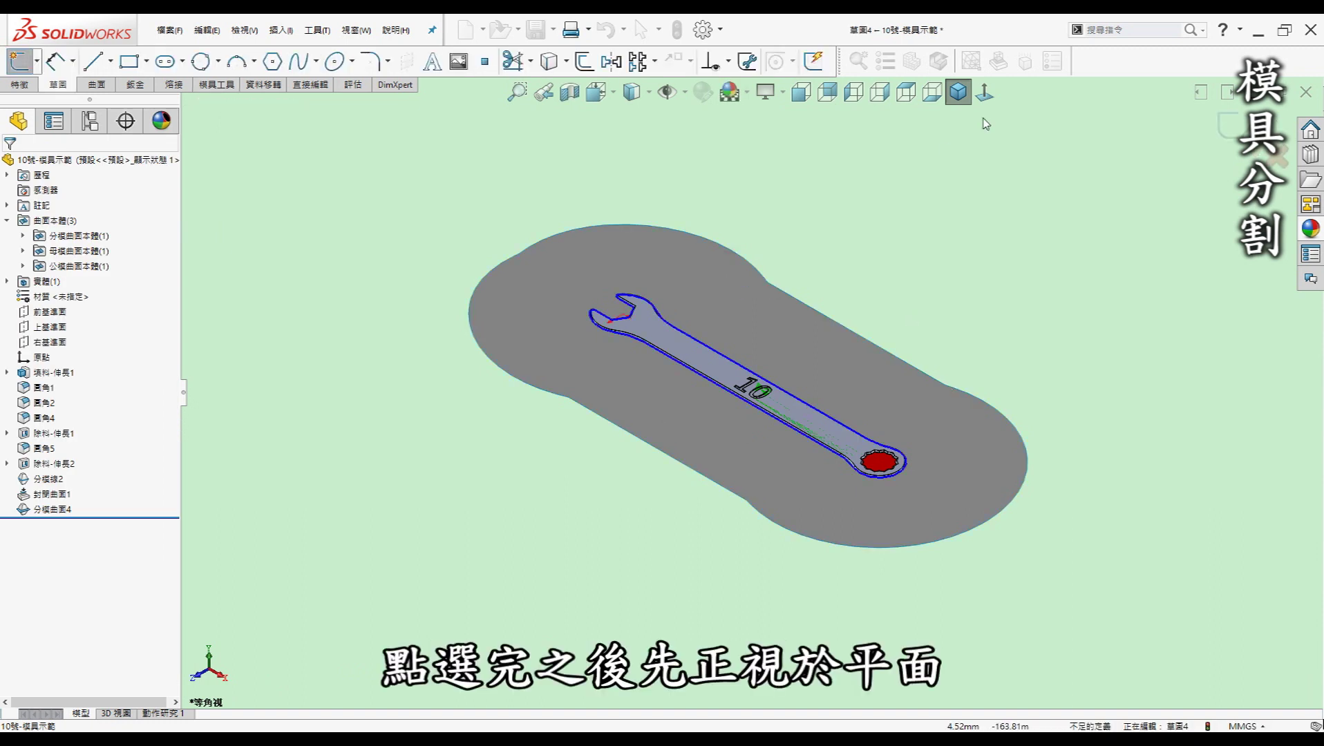
left_click(988, 97)
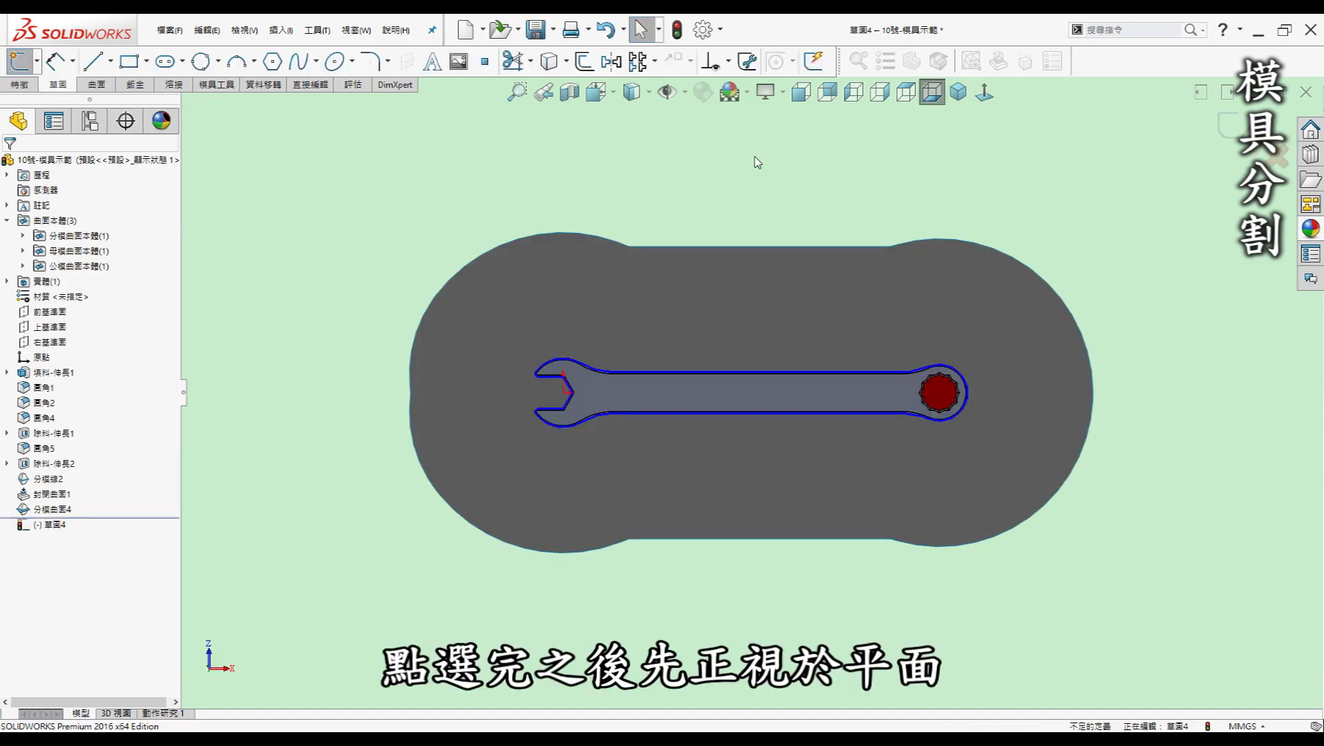
right_click_drag(698, 192, 591, 280)
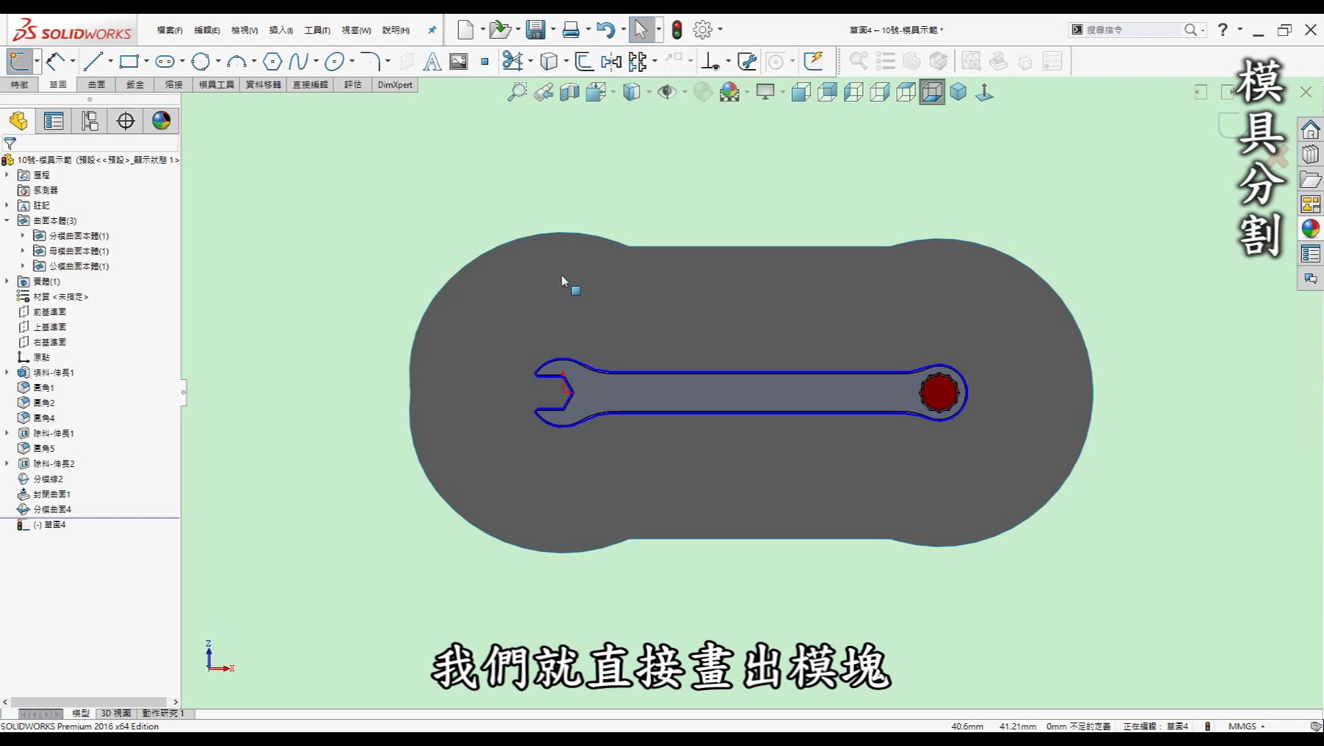
left_click(21, 214)
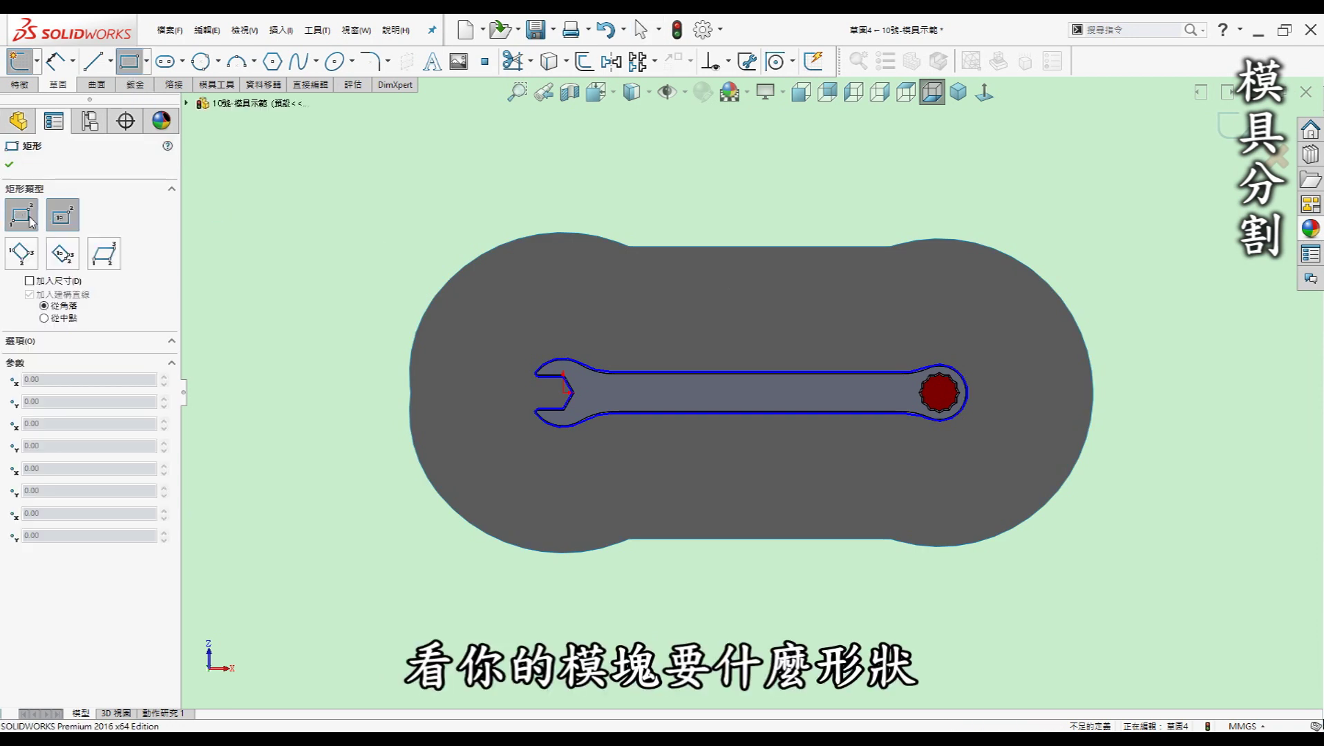
left_click(512, 313)
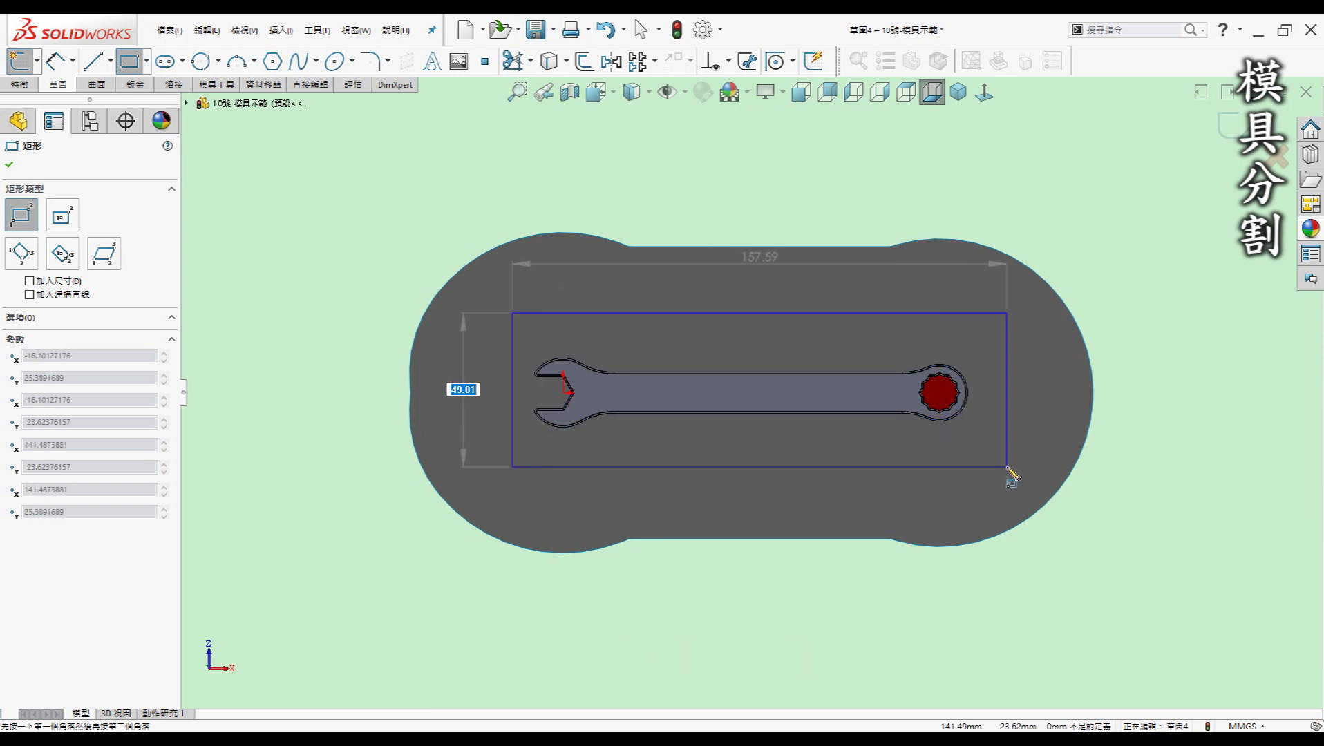
key("Return")
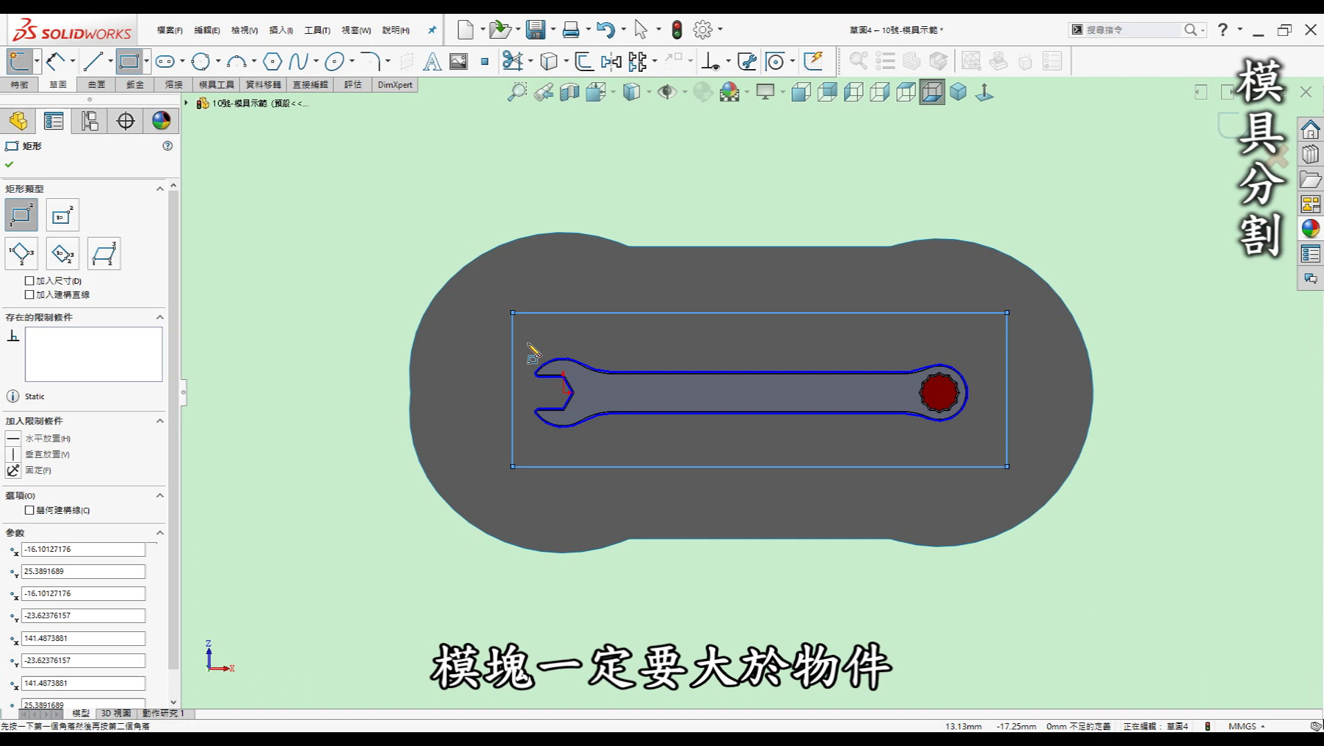
mouse_move(513, 314)
left_mouse_down()
mouse_move(494, 328)
mouse_move(517, 330)
left_mouse_up()
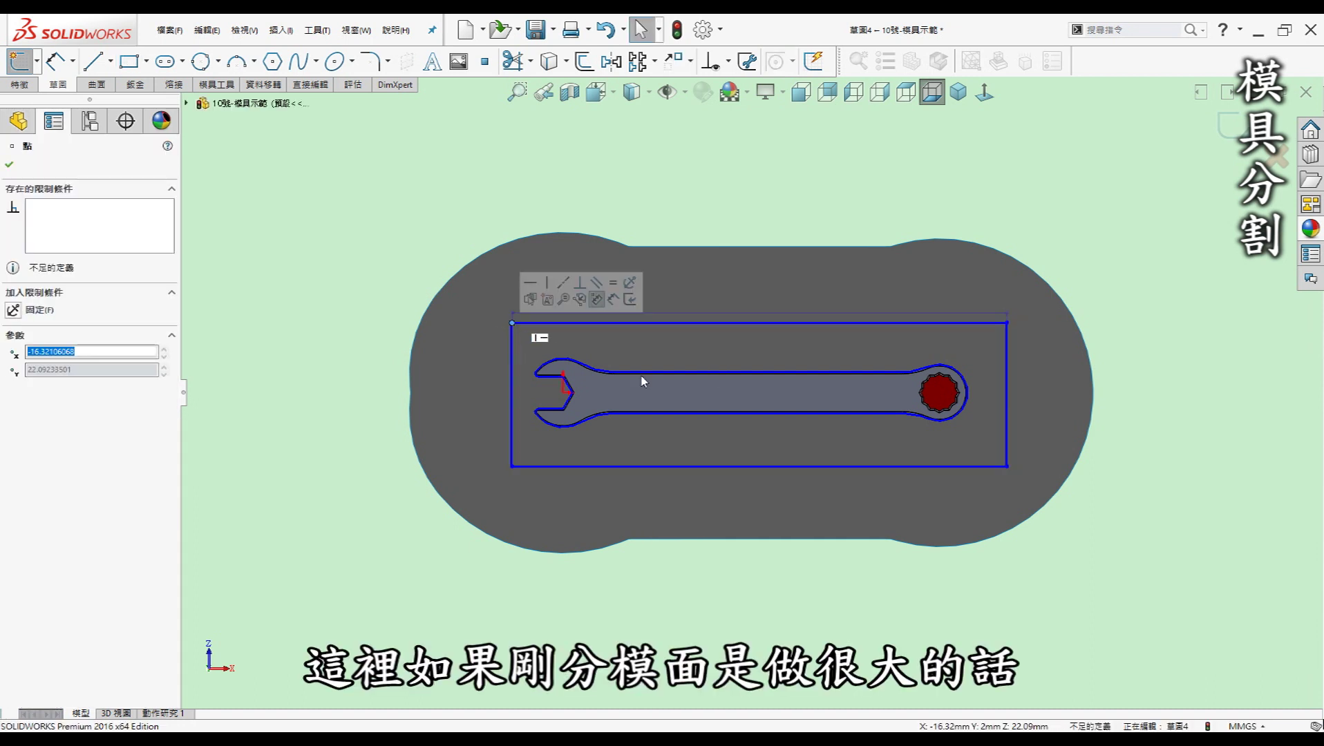
key("Escape")
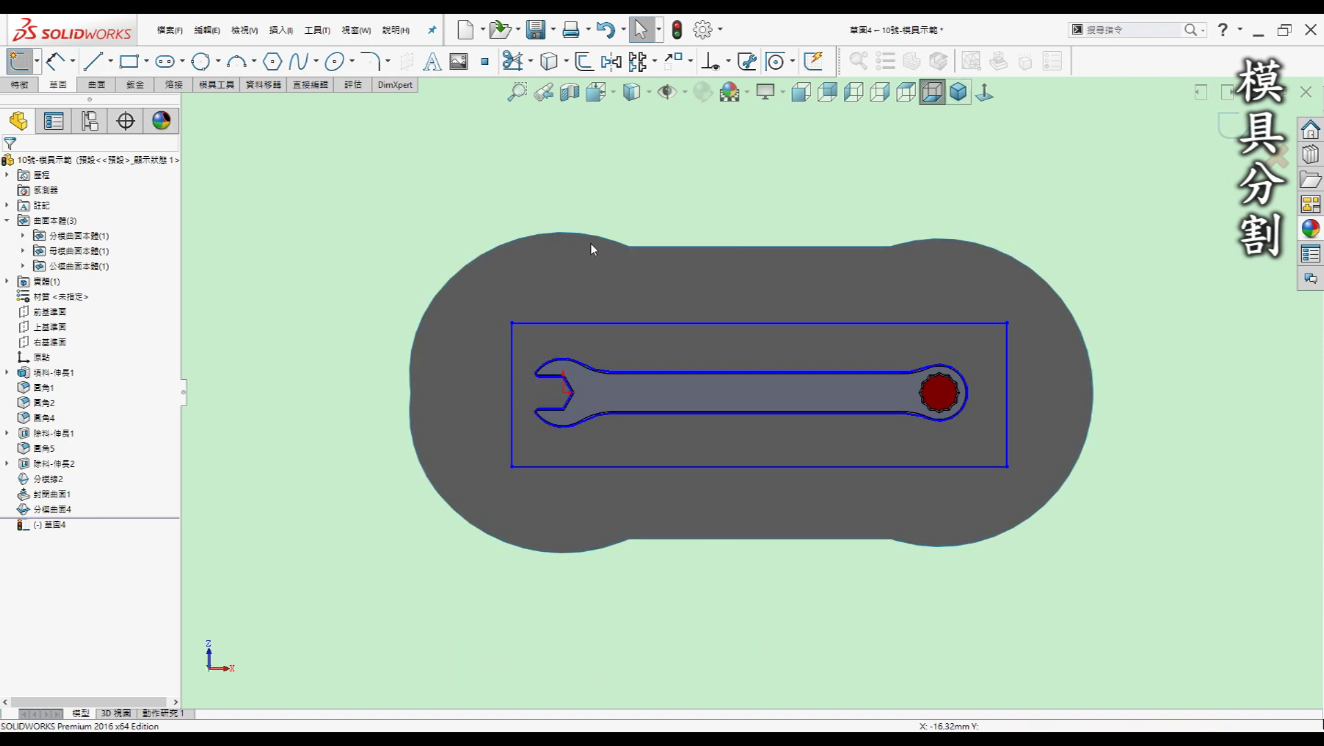
left_click(960, 91)
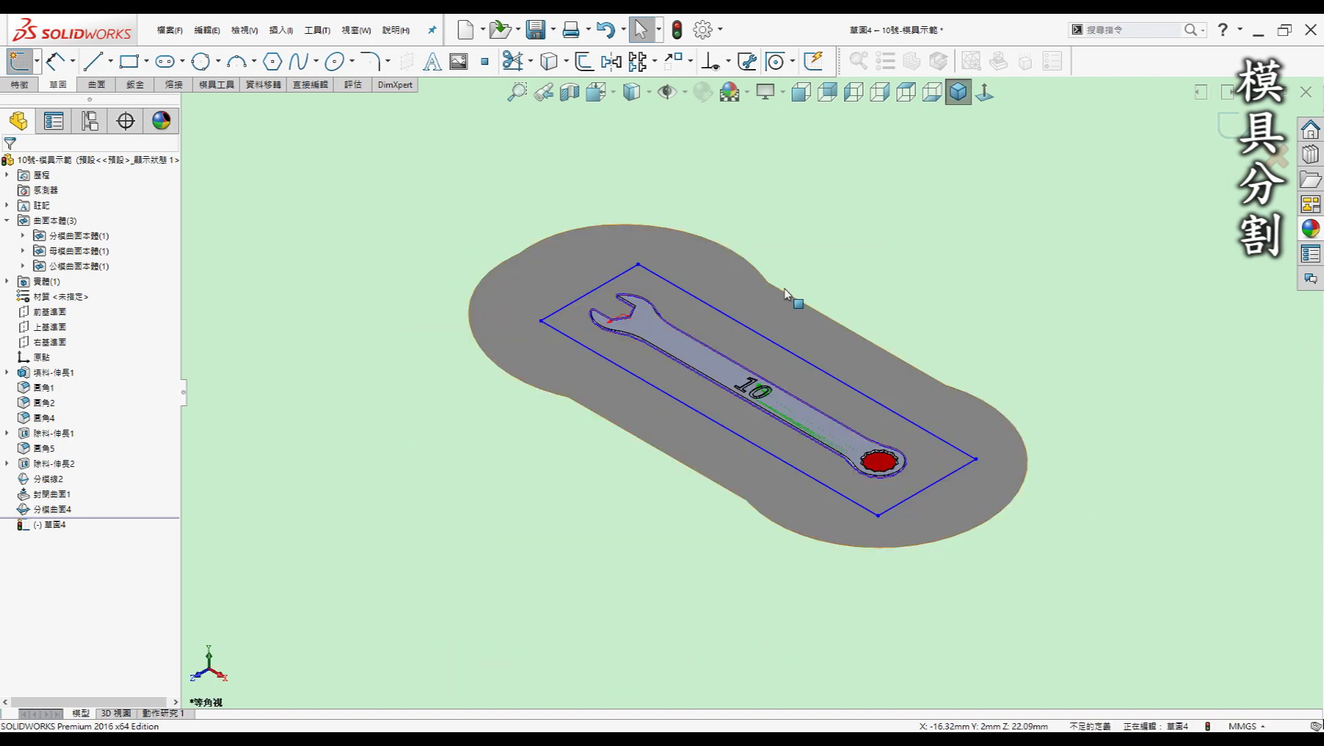
left_click(1237, 128)
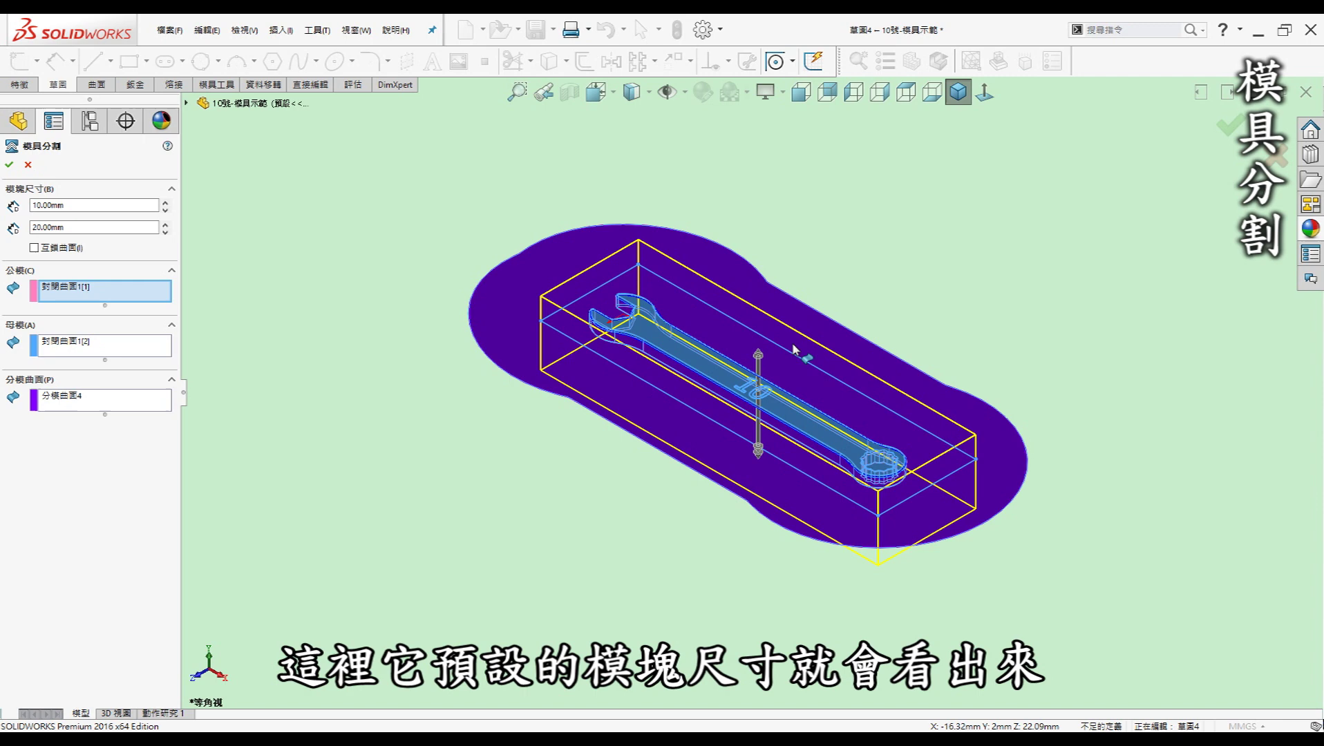
- Set the Tooling Split first block depth to 15 mm, keeping 20 mm below, and confirm
mouse_move(383, 188)
middle_mouse_down()
mouse_move(391, 209)
mouse_move(358, 225)
middle_mouse_up()
left_click(78, 206)
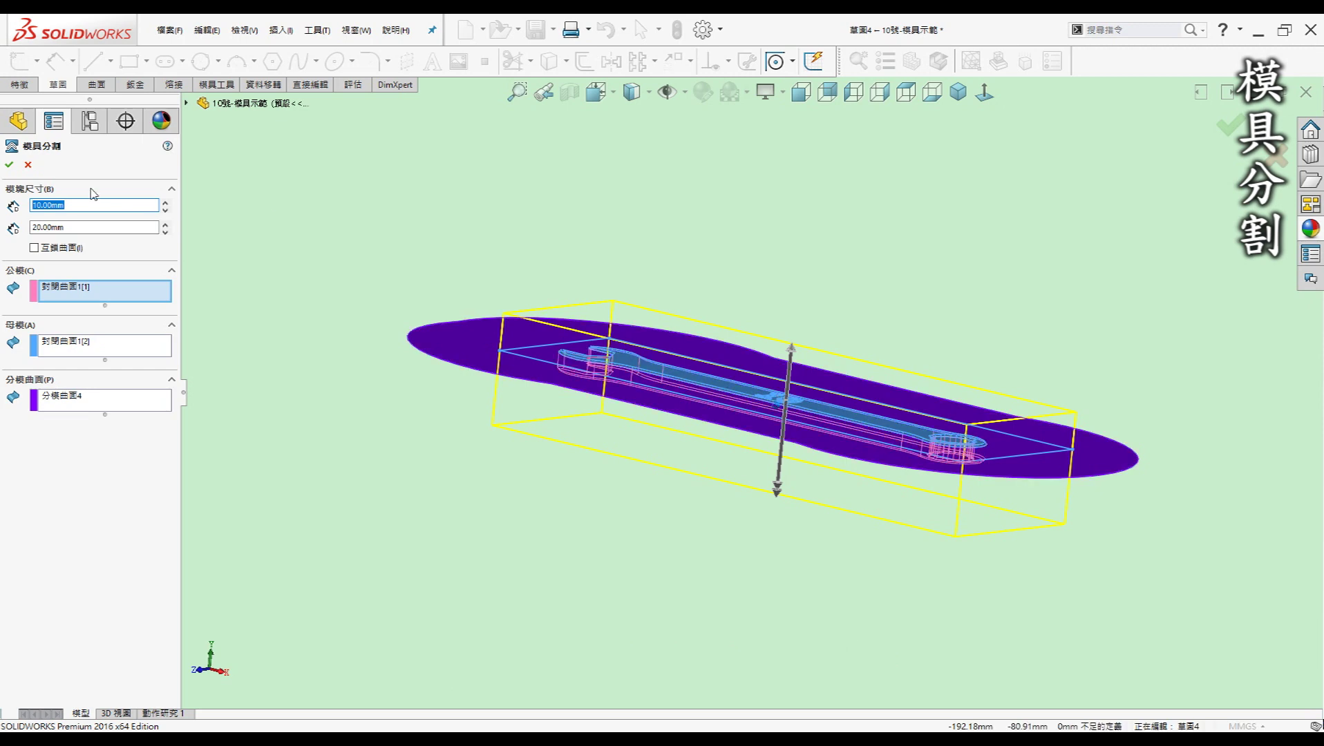
type("15")
key("Return")
middle_click_drag(271, 221, 389, 308)
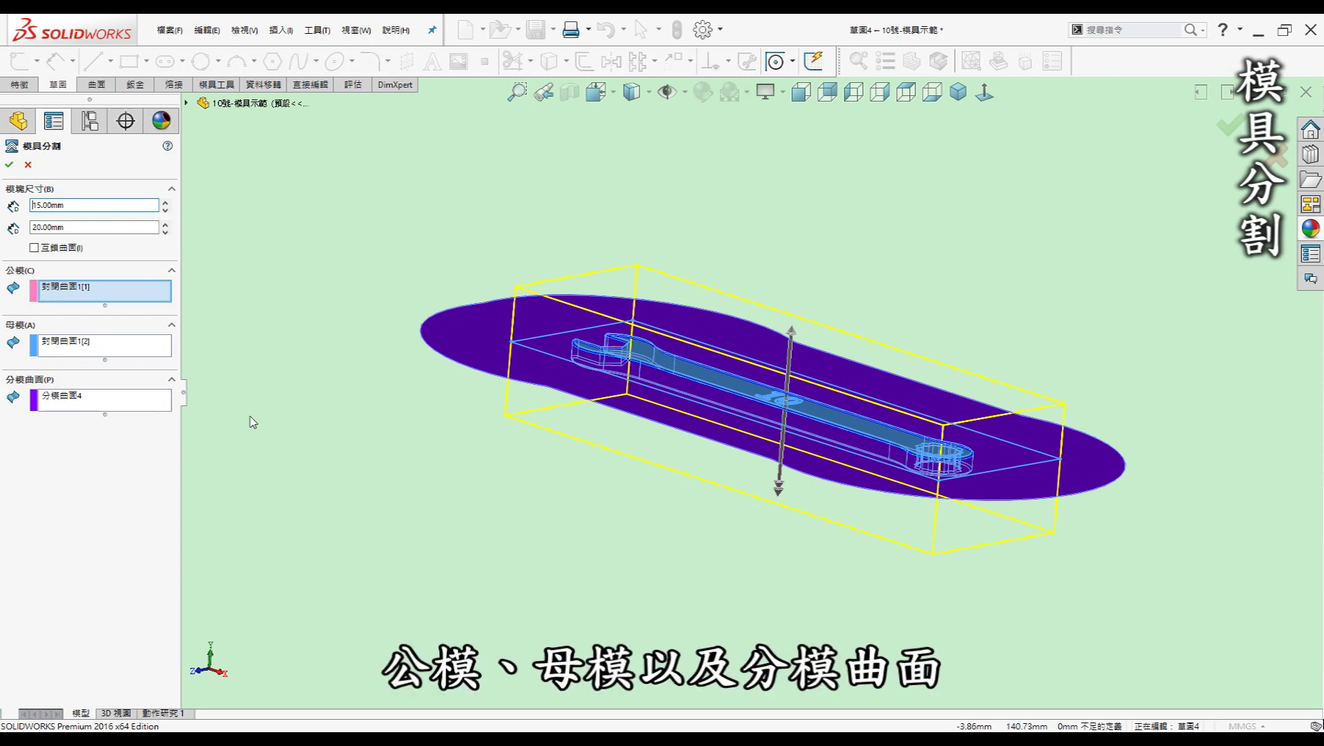
middle_click_drag(250, 406, 253, 389)
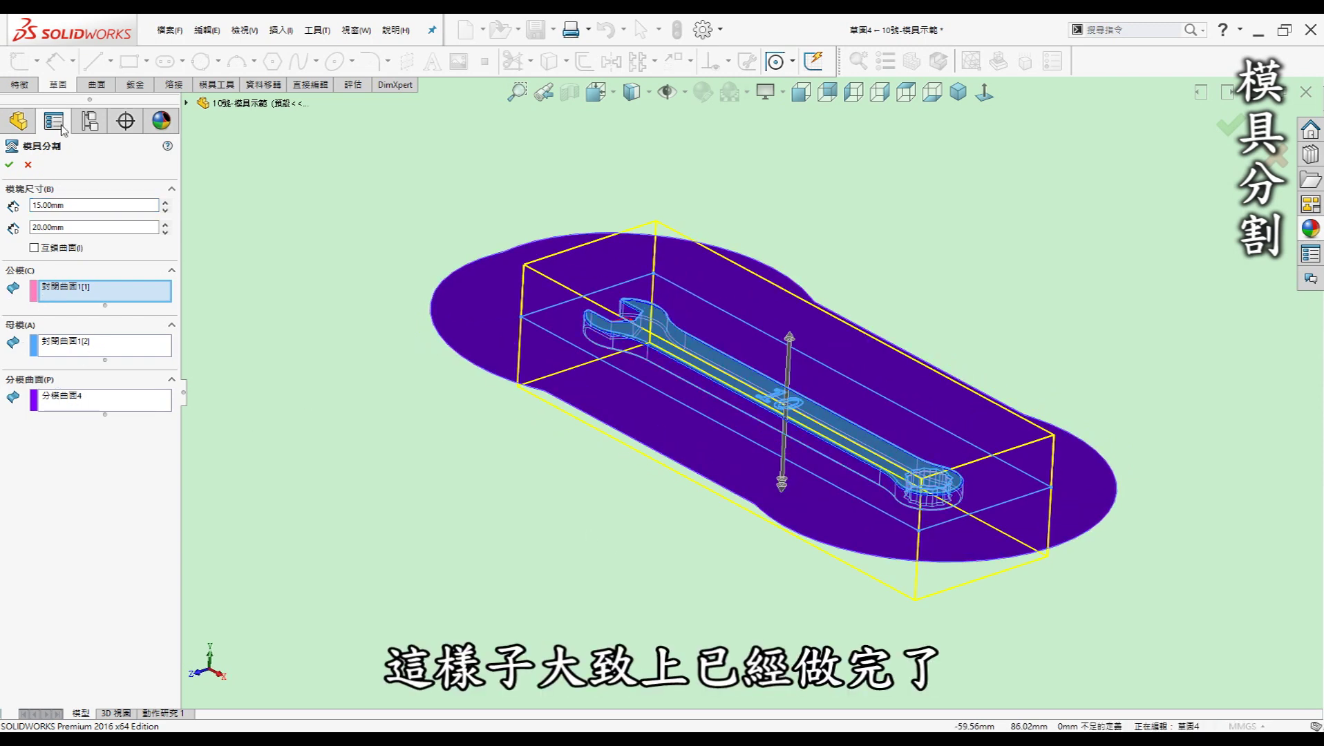
left_click(9, 165)
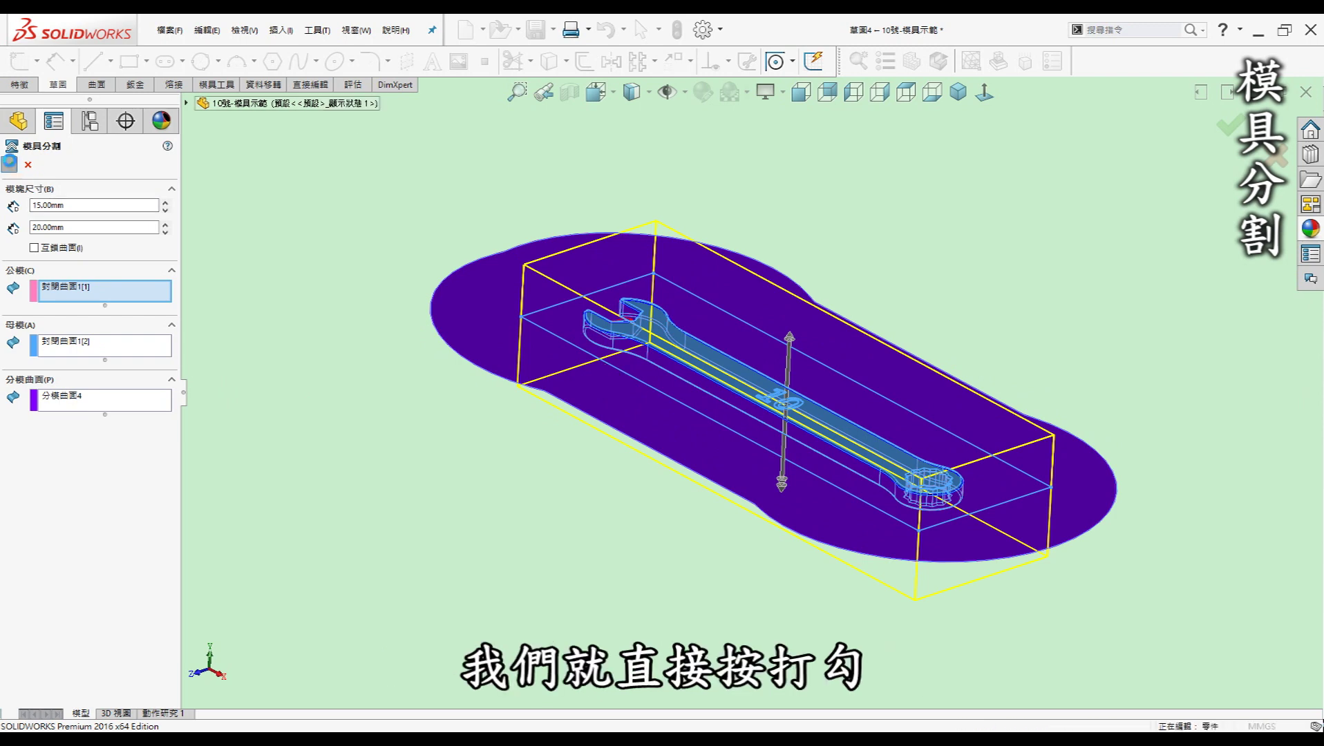
- Save the part in isometric view and hide the surface bodies
left_click(959, 92)
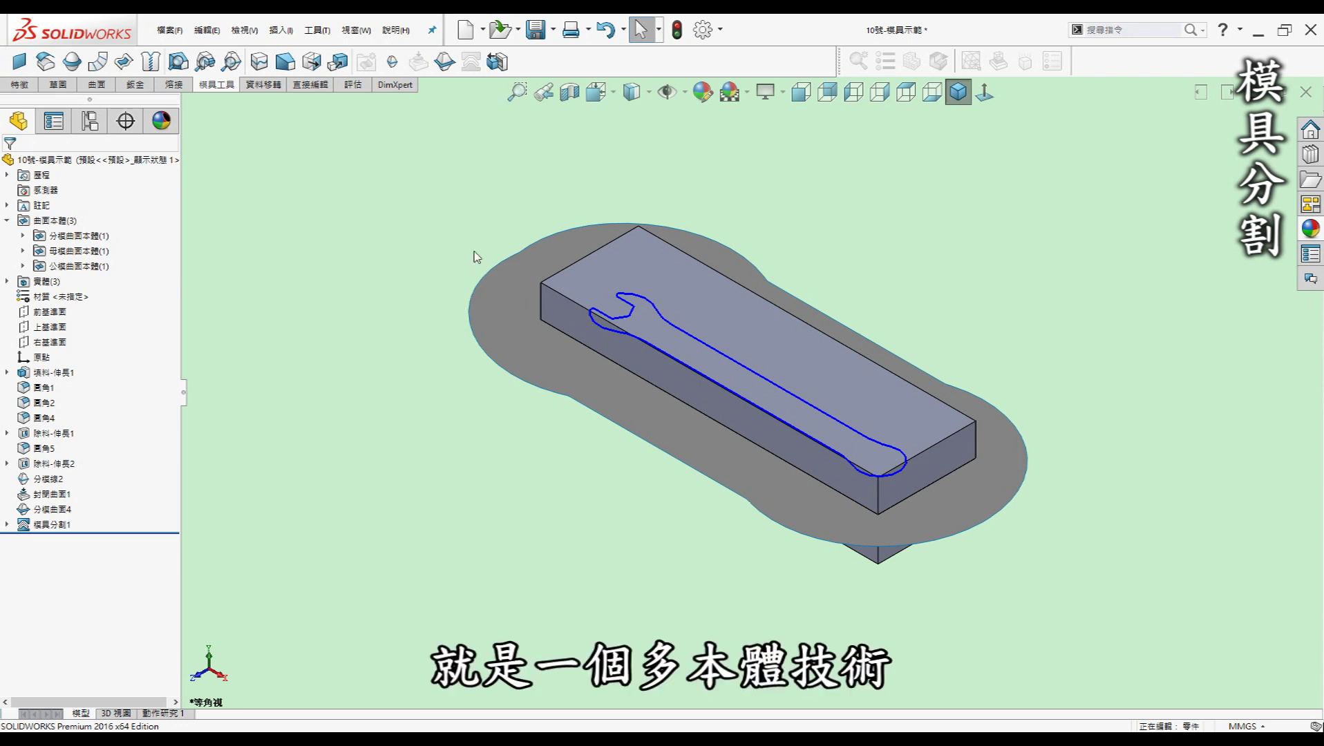
left_click(536, 31)
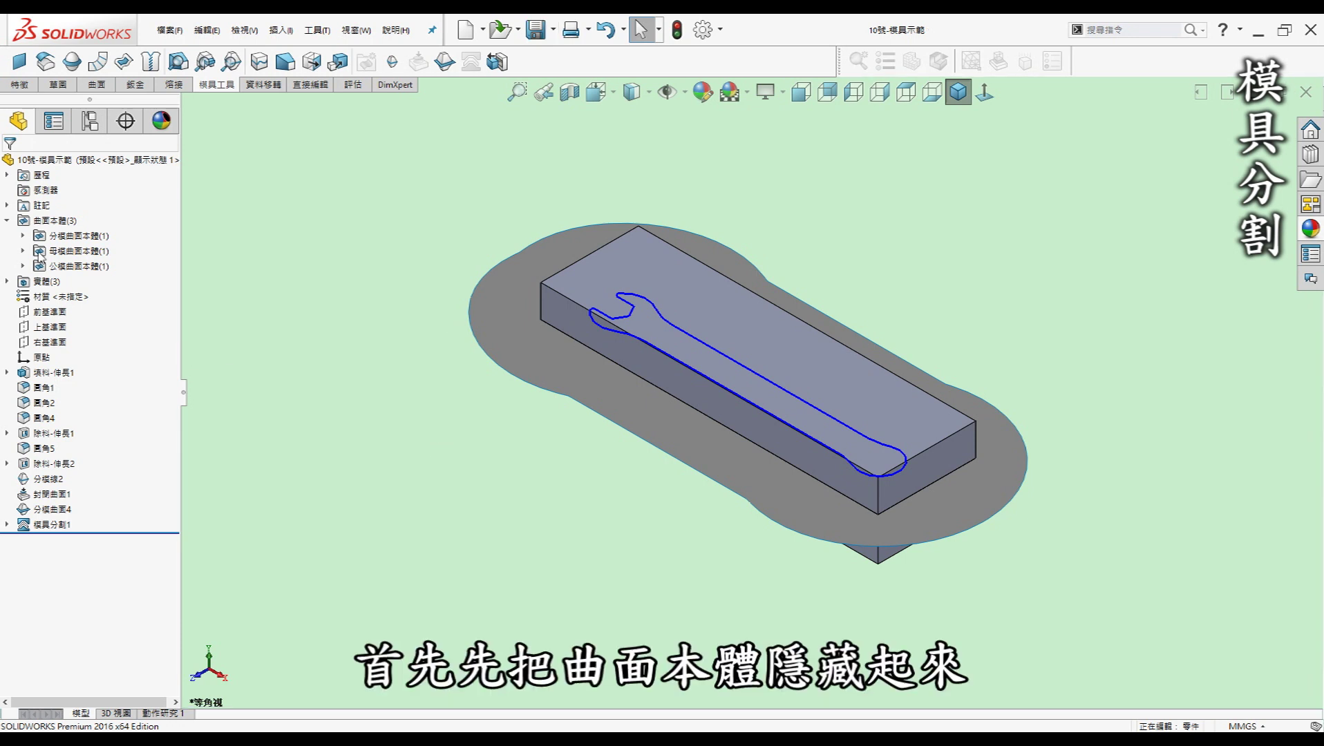
right_click(64, 221)
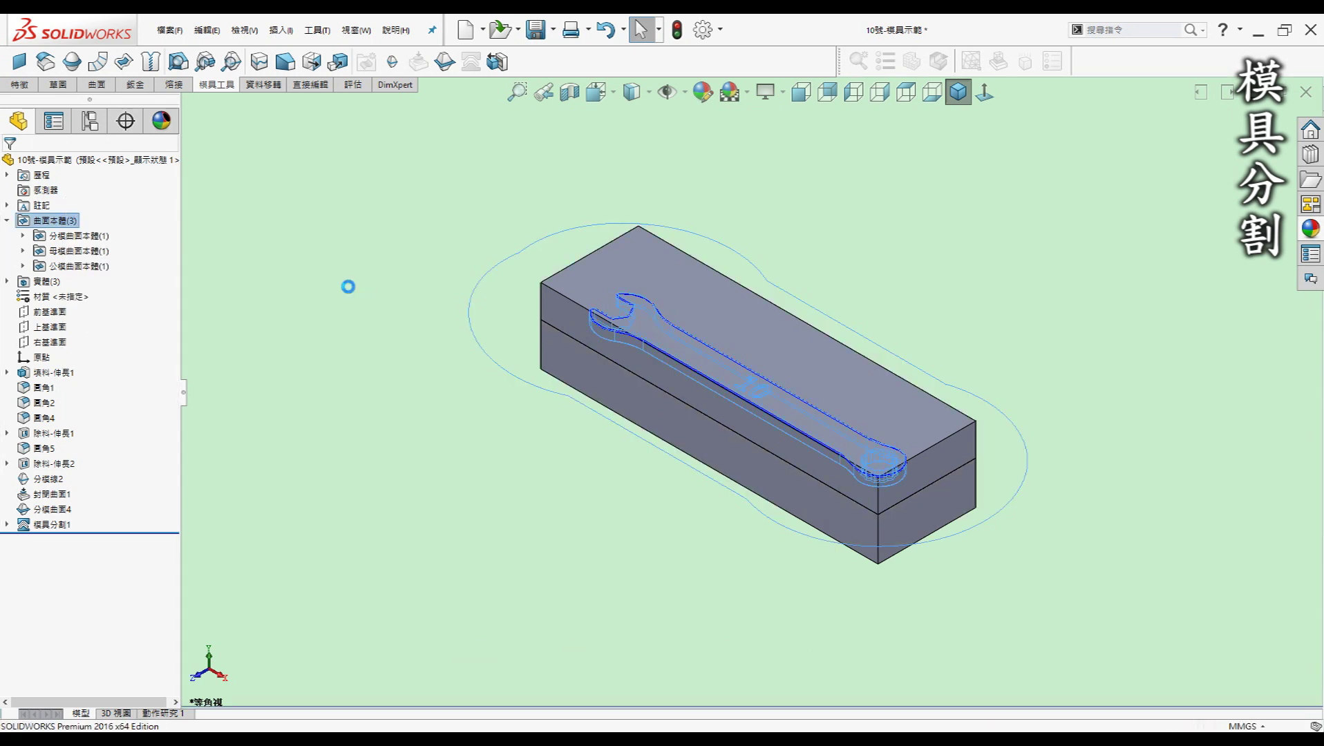
left_click(476, 385)
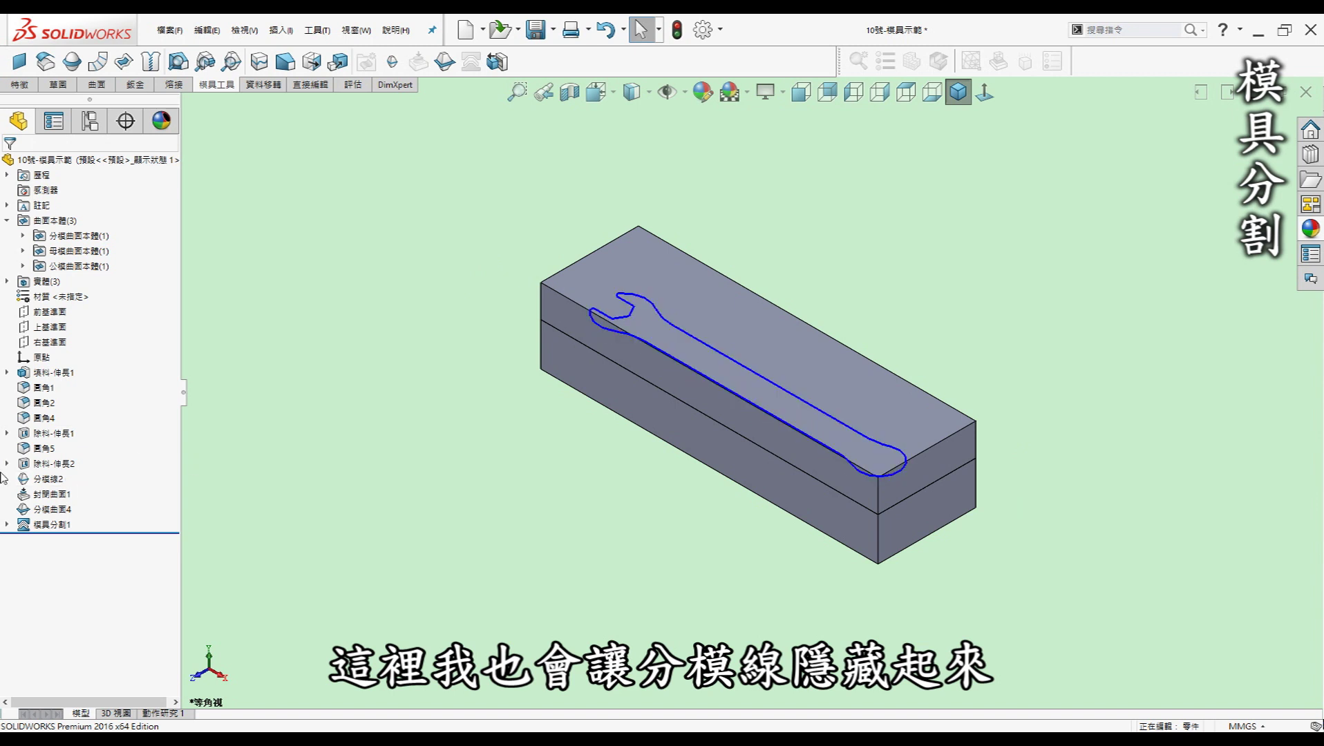
- Hide Parting Line2 and bring up the Direct Editing tools
right_click(53, 482)
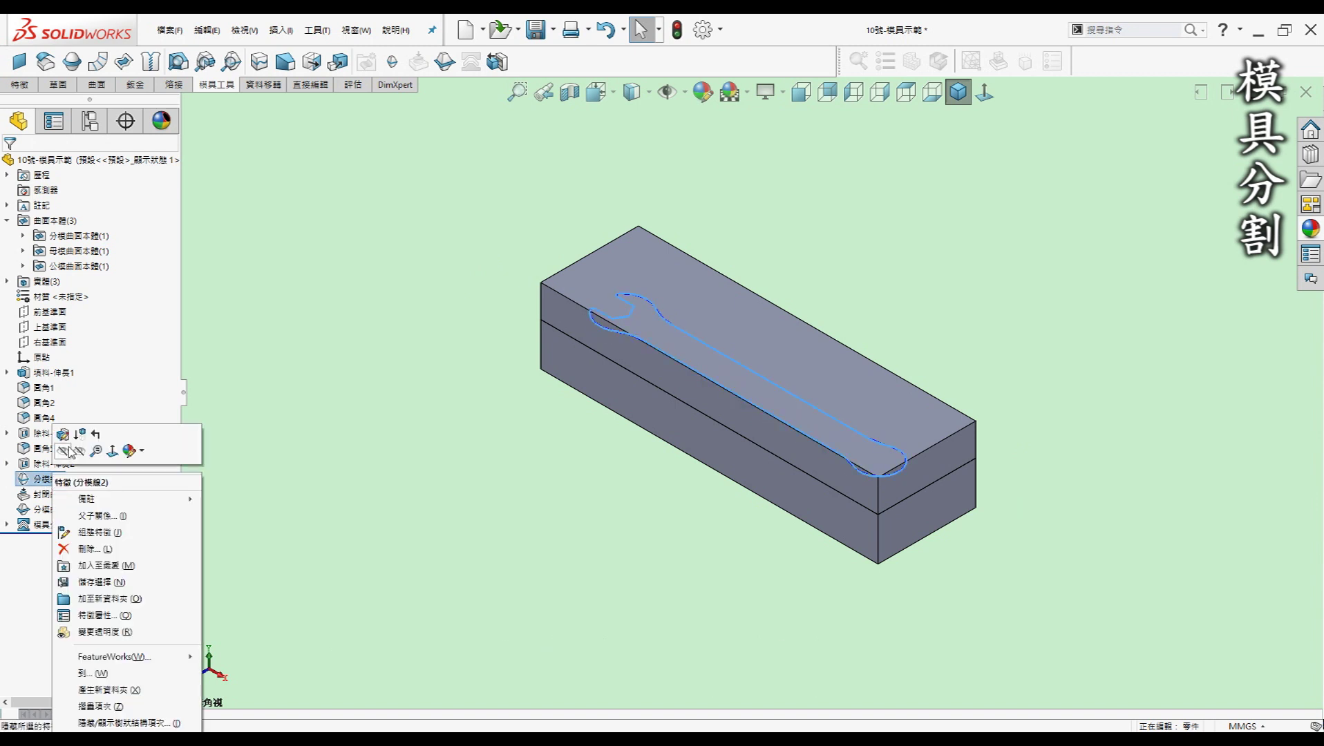
left_click(65, 452)
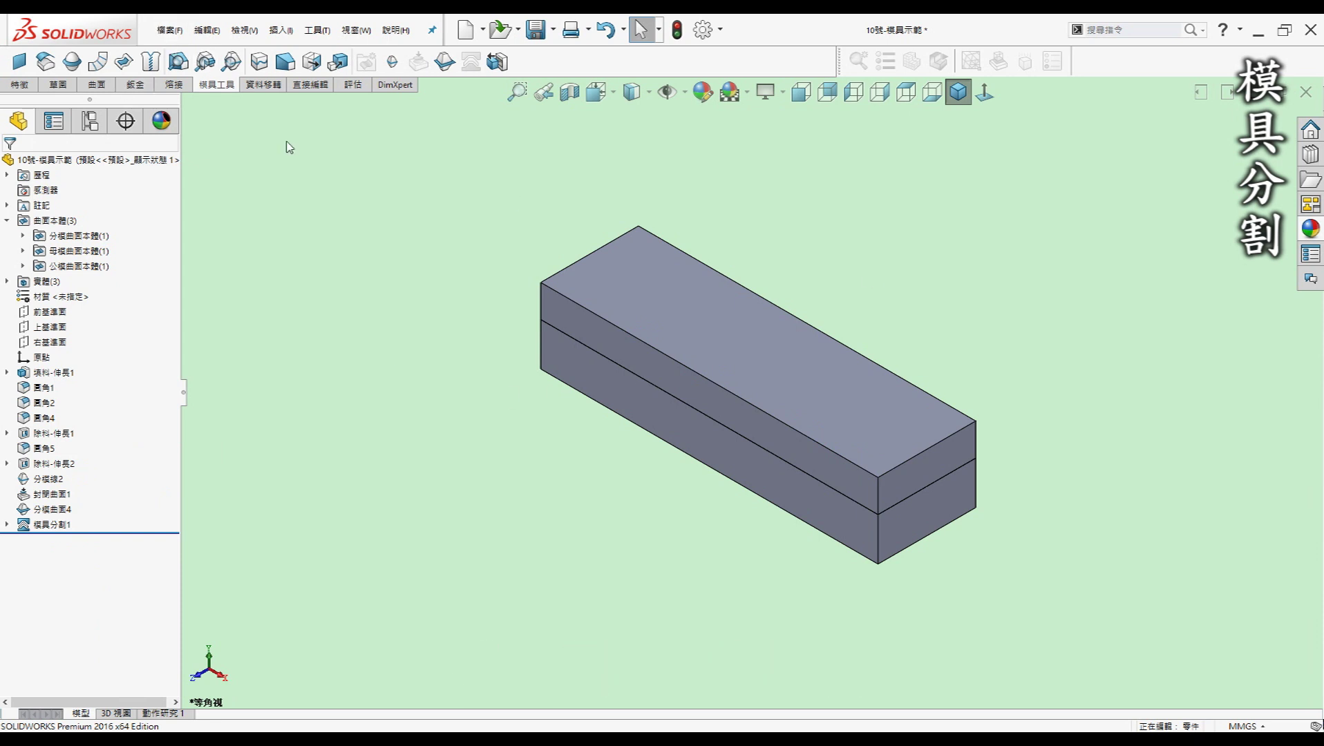
left_click(310, 85)
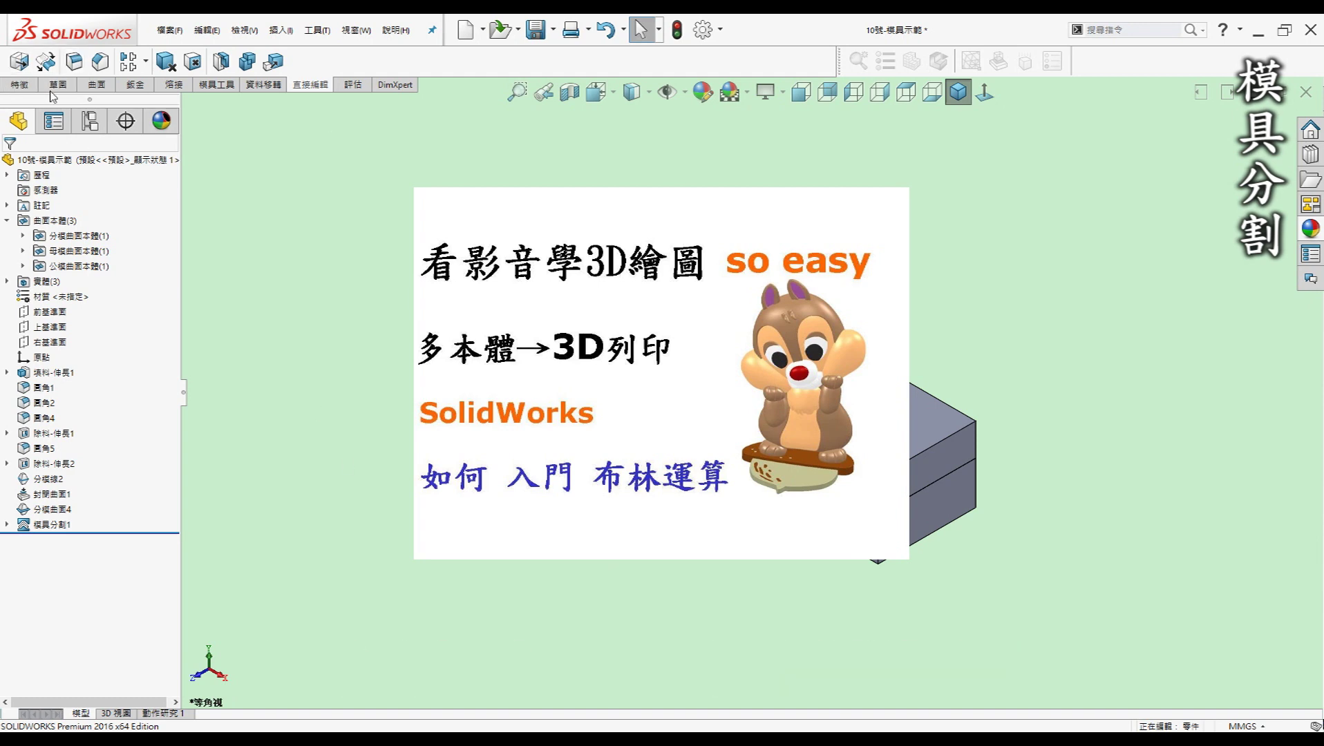
left_click(46, 64)
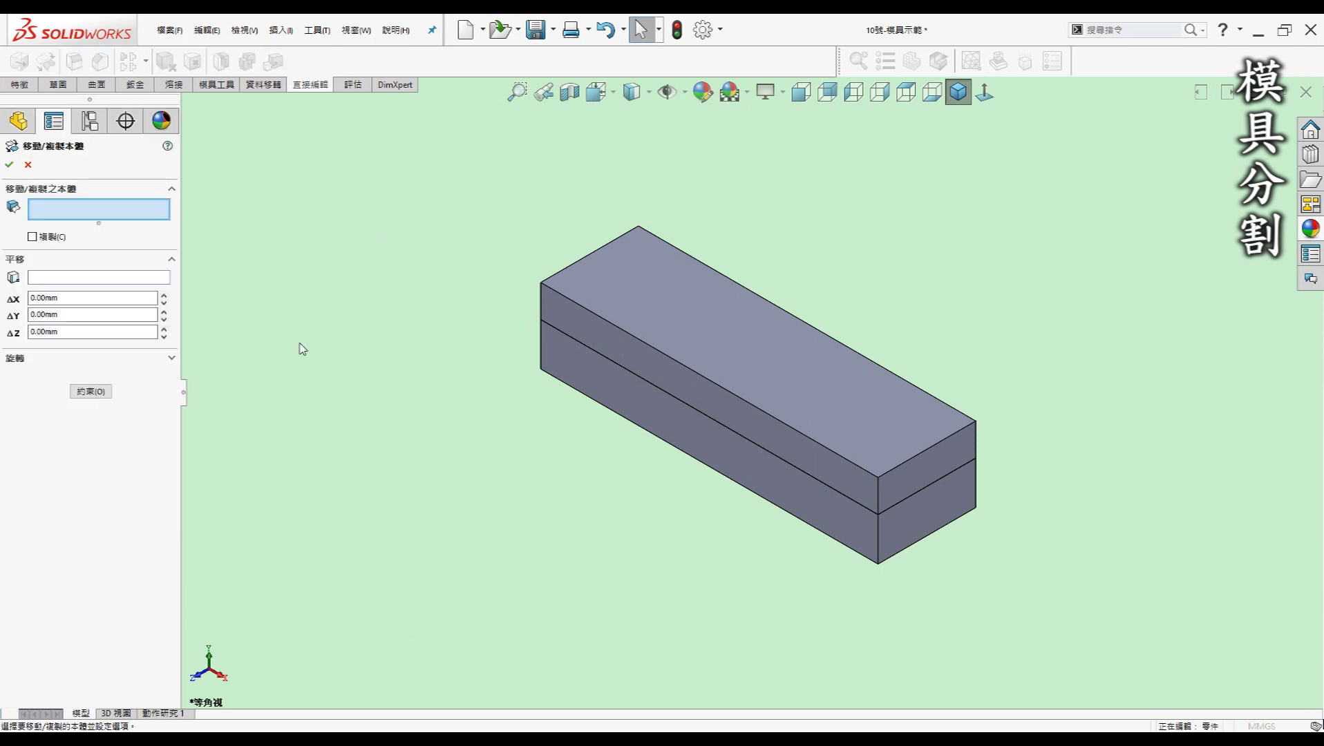
left_click(760, 329)
left_click_drag(760, 329, 776, 220)
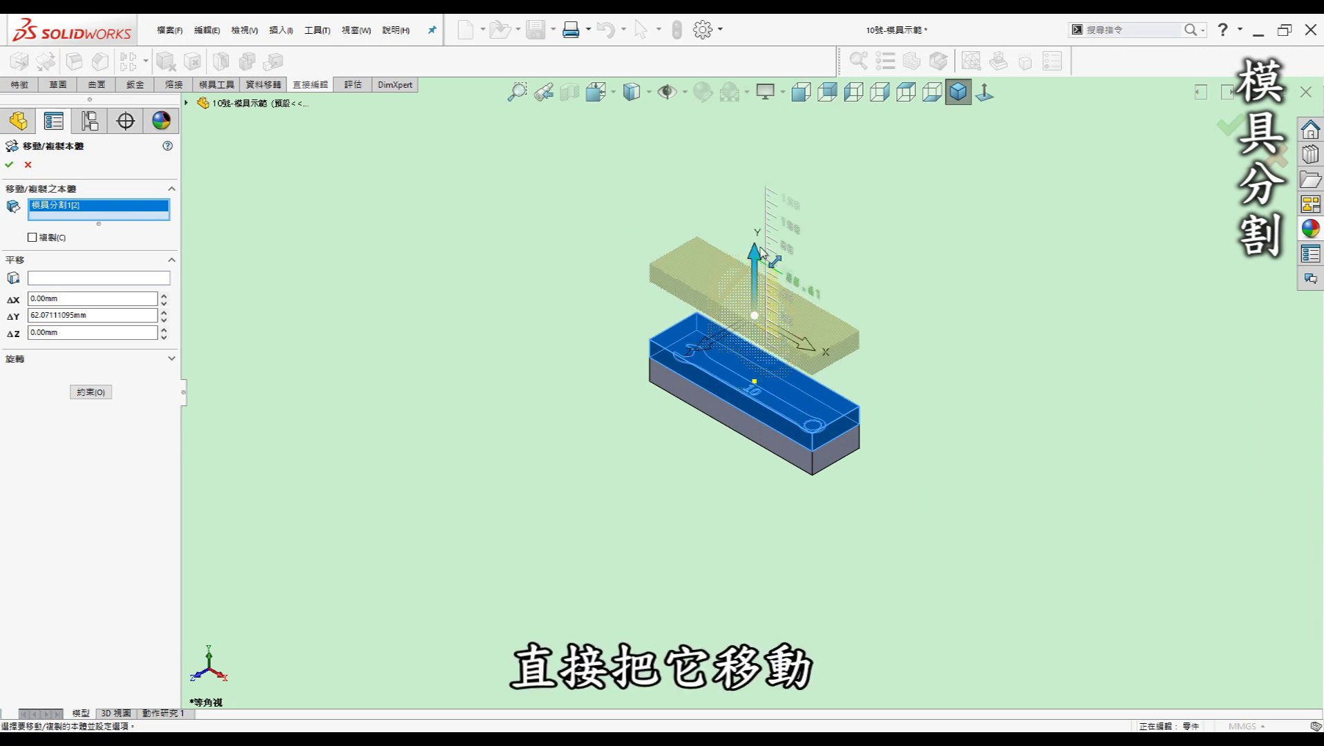
left_click_drag(777, 220, 562, 285)
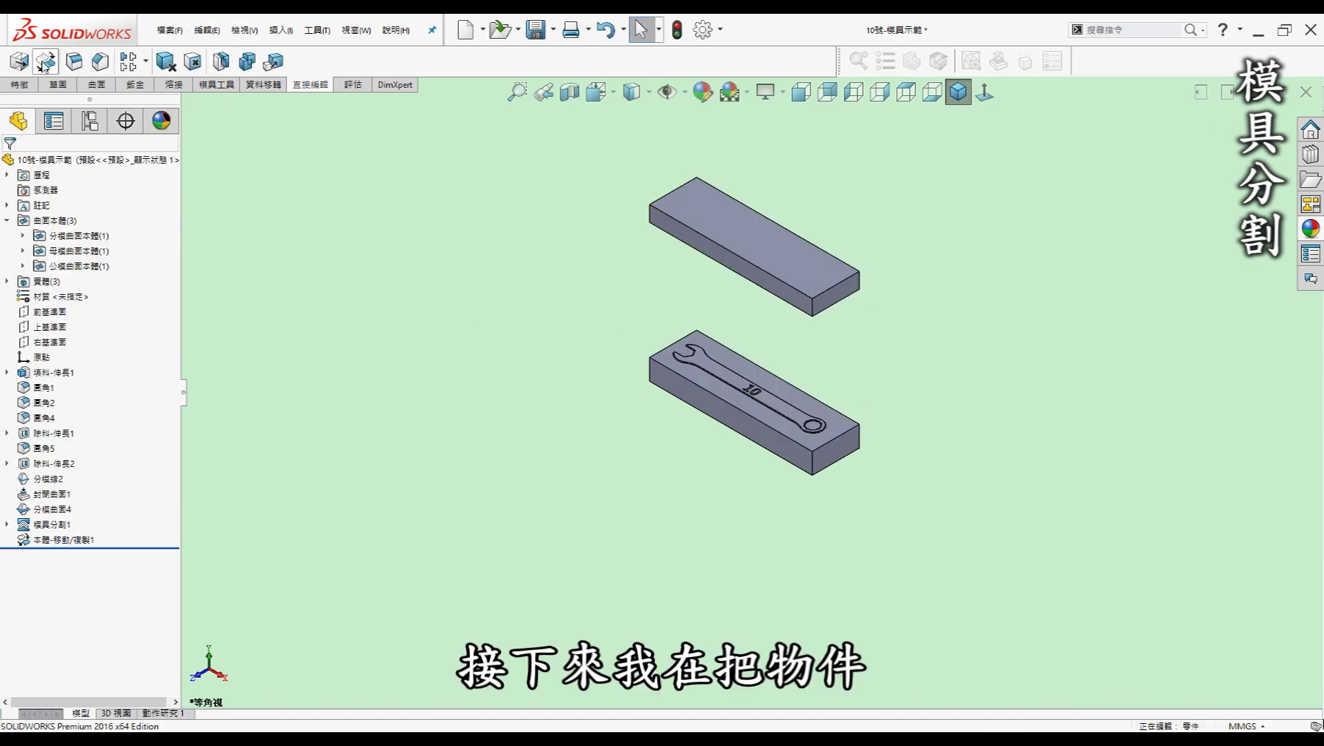
key("Return")
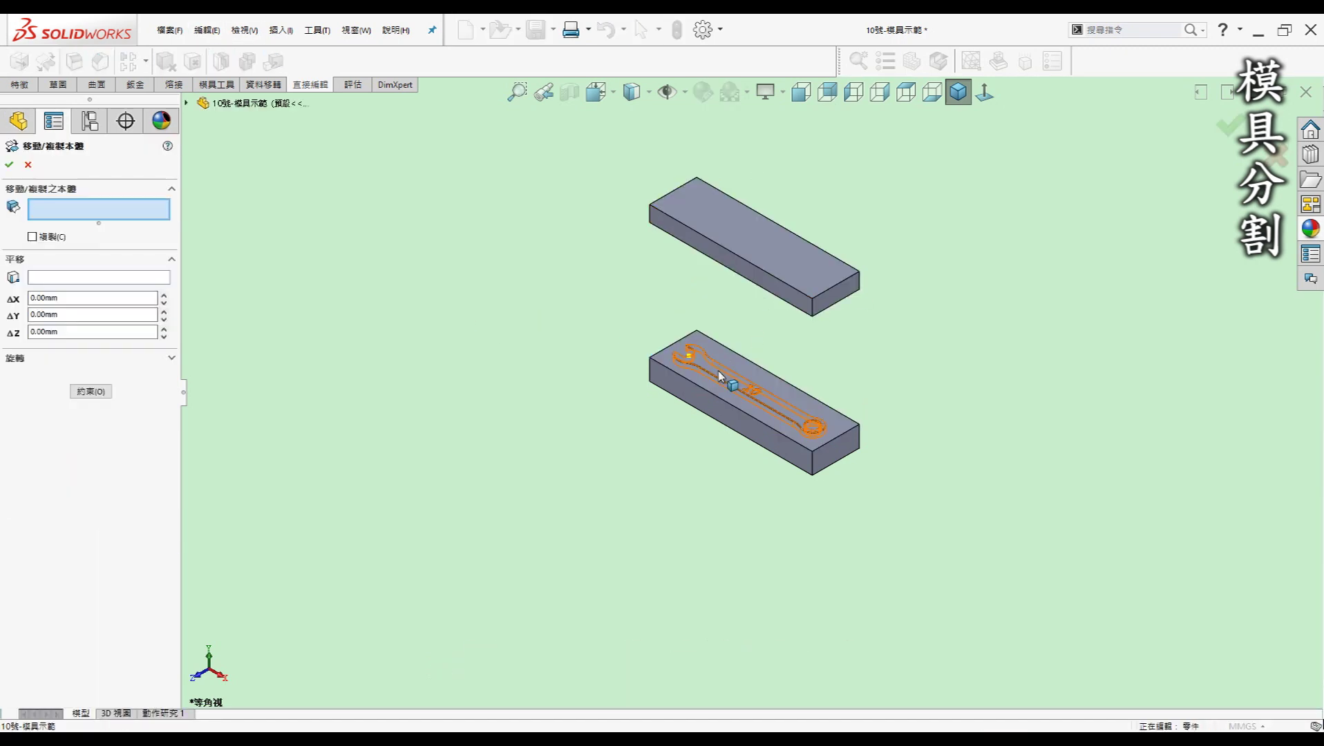
left_click(726, 370)
scroll(750, 335, "down", 3)
left_click_drag(747, 377, 749, 304)
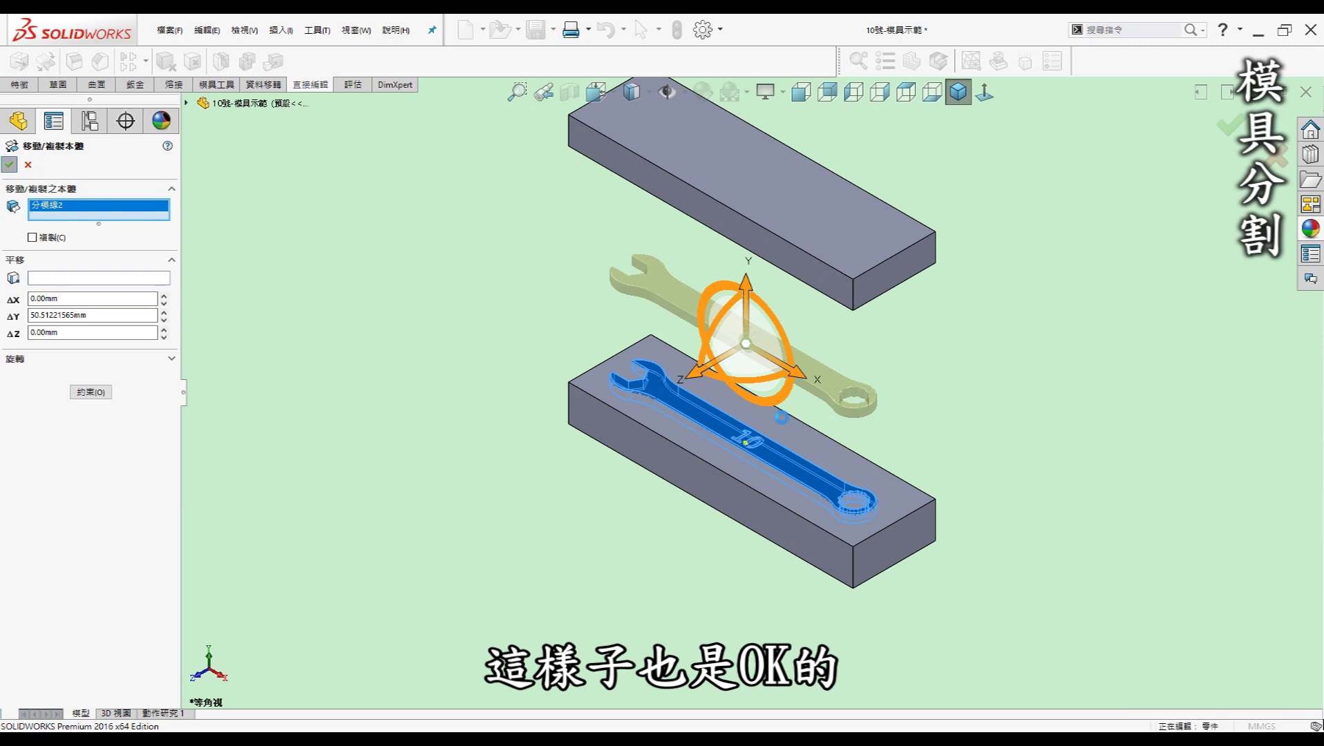
key("Return")
left_click(1054, 433)
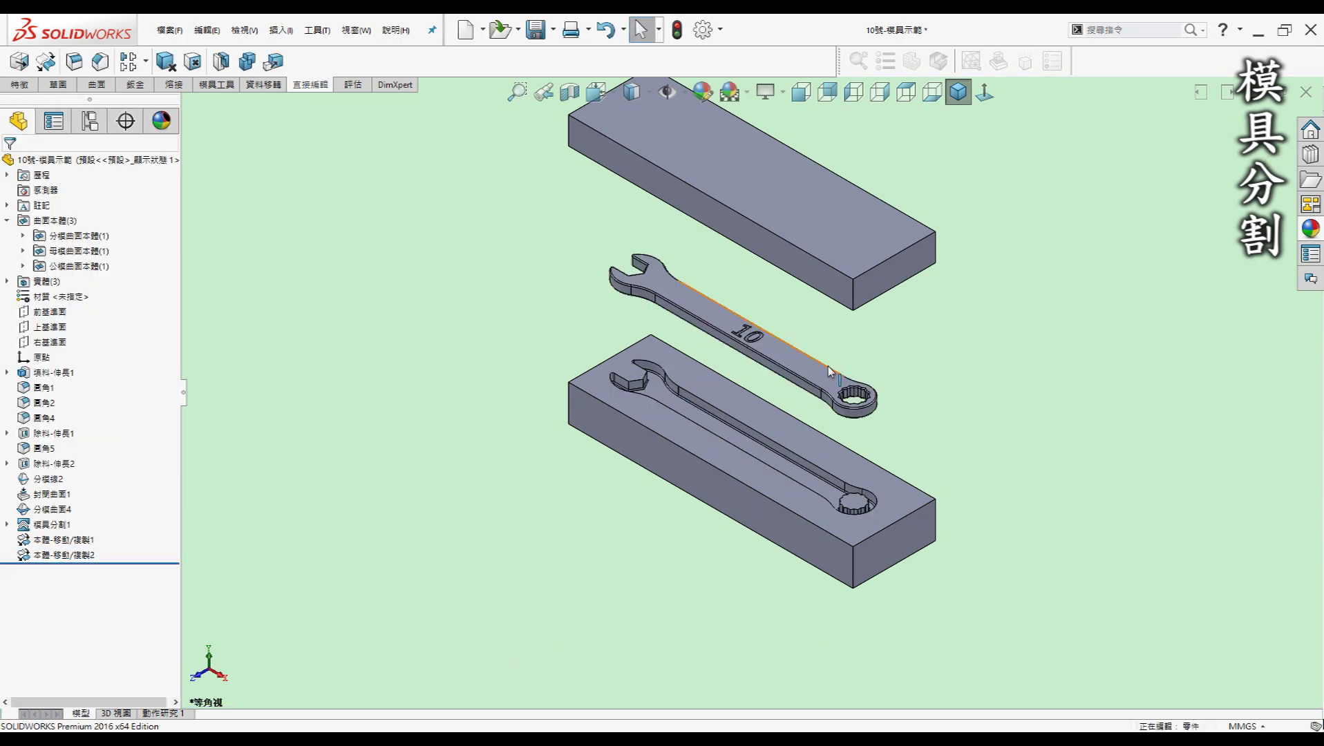
scroll(769, 444, "down", 3)
scroll(764, 442, "up", 3)
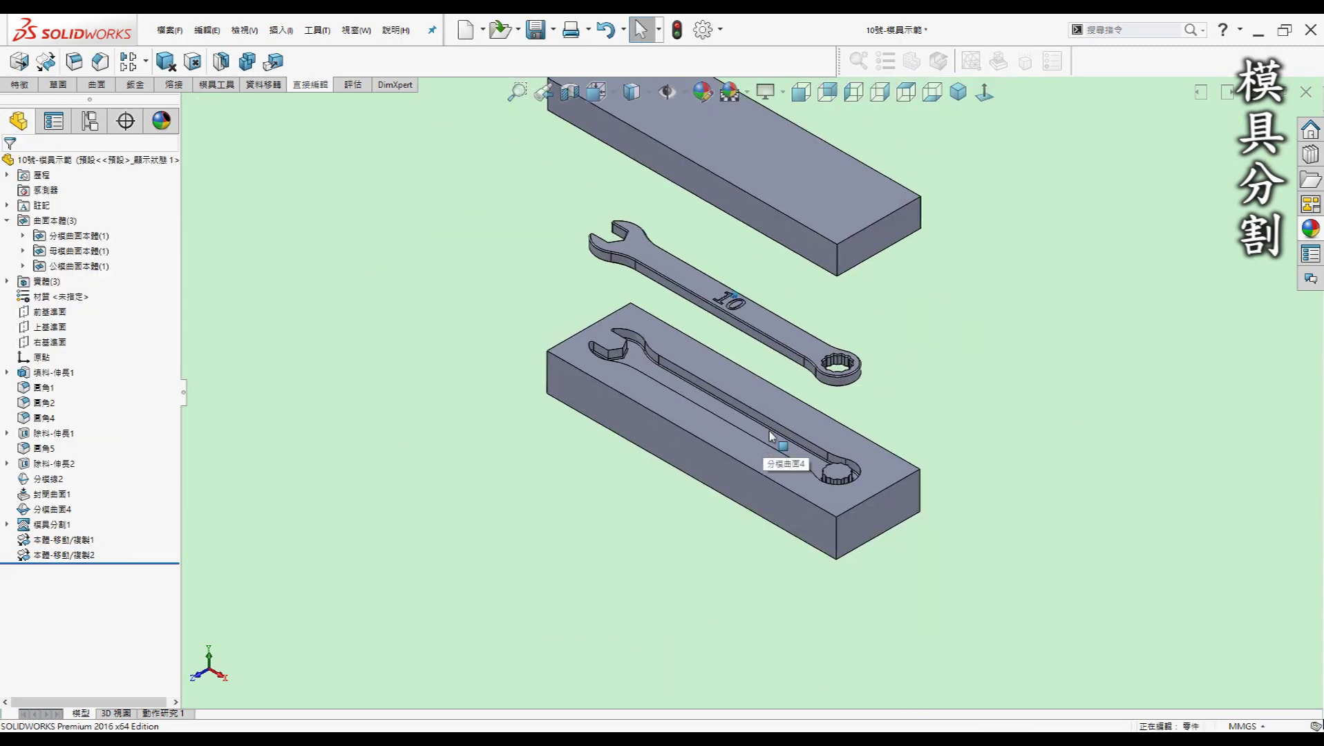
mouse_move(764, 442)
middle_mouse_down()
mouse_move(776, 436)
mouse_move(760, 414)
mouse_move(798, 325)
mouse_move(864, 258)
mouse_move(860, 245)
mouse_move(869, 637)
mouse_move(937, 305)
mouse_move(608, 317)
middle_mouse_up()
scroll(860, 242, "down", 3)
scroll(861, 249, "up", 3)
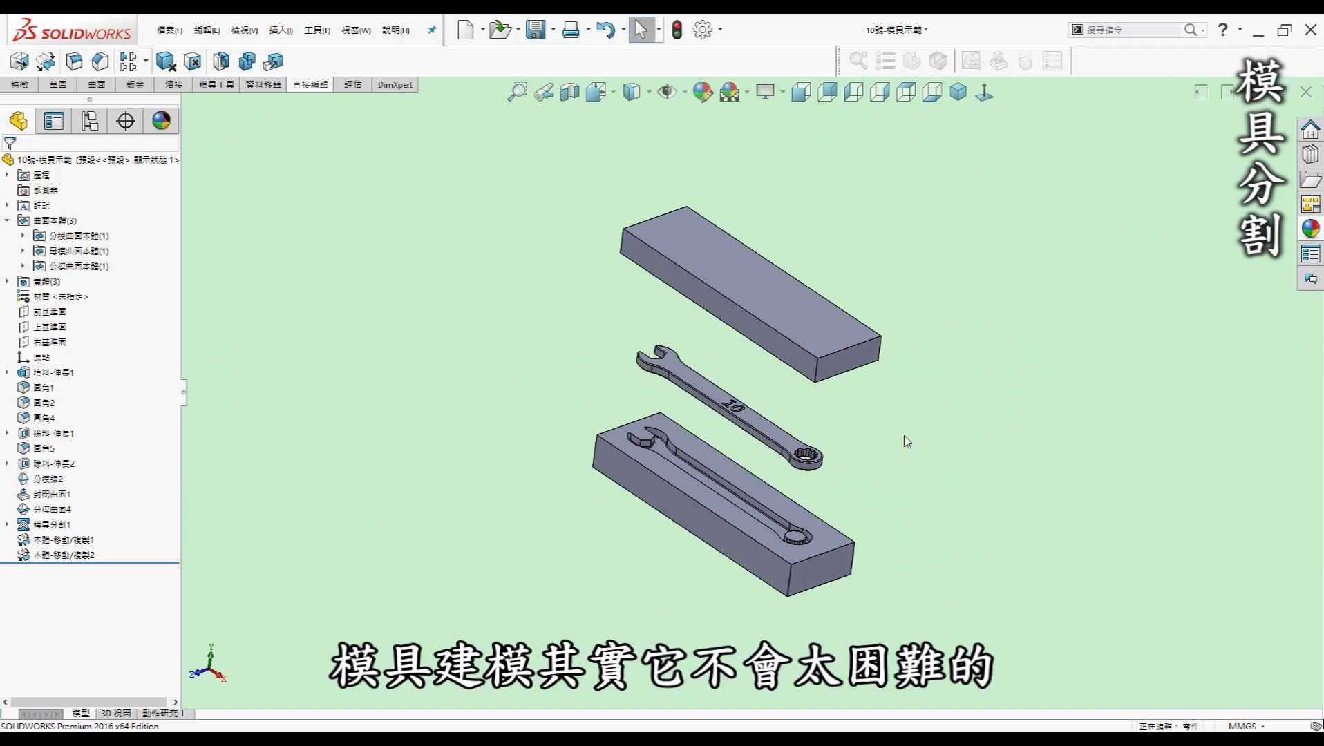
- Edit 本體-移動/複製1 and set its ΔY translation to 0
left_click(69, 539)
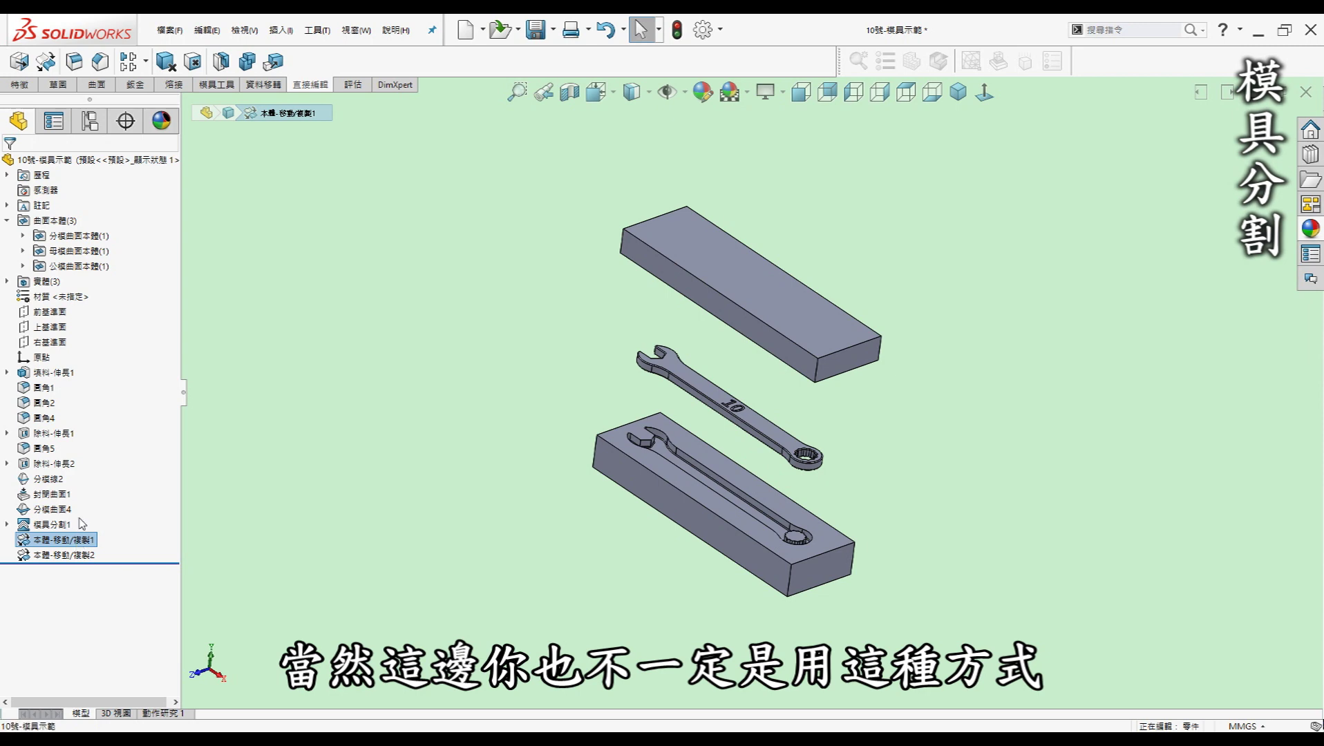
right_click(77, 539)
left_click(87, 435)
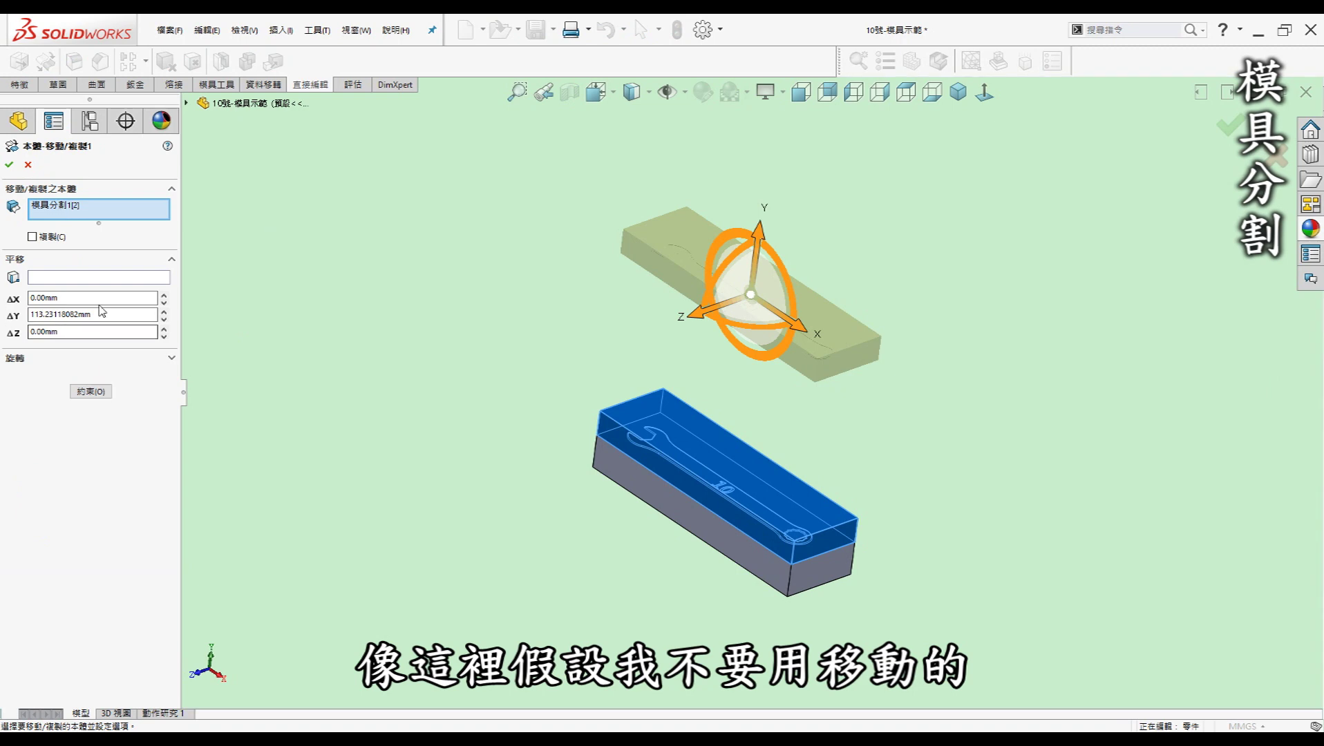
left_click_drag(95, 315, 3, 304)
type("0")
key("Return")
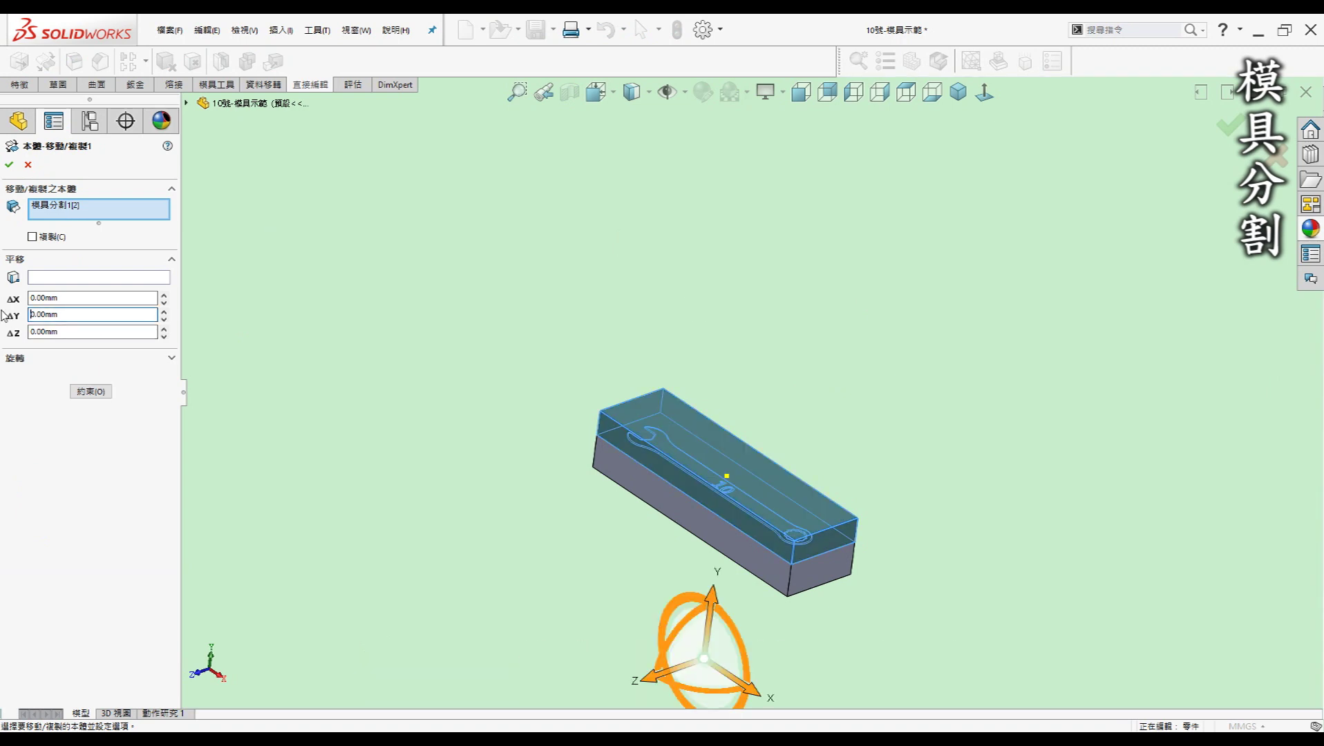
- Rotate the top mold half -120° about a block edge instead
left_click(63, 359)
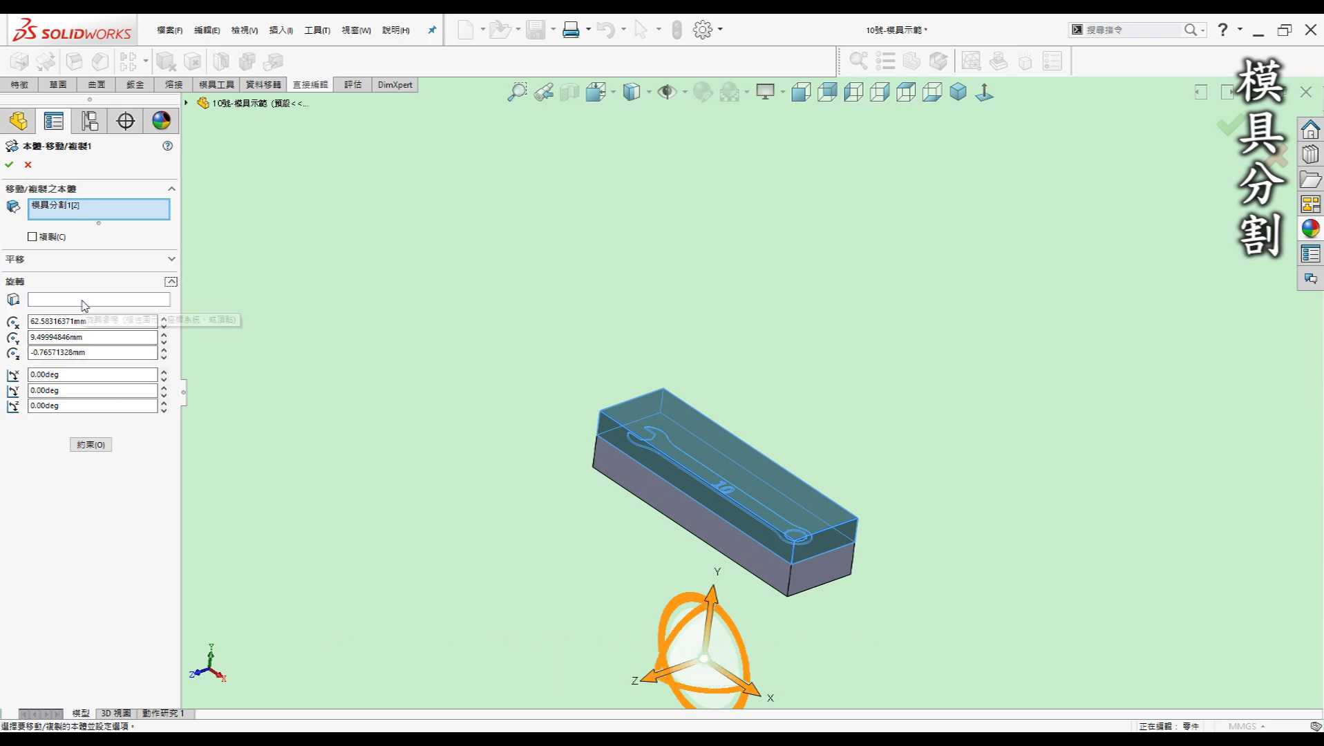
left_click(83, 300)
middle_click_drag(947, 497, 795, 468)
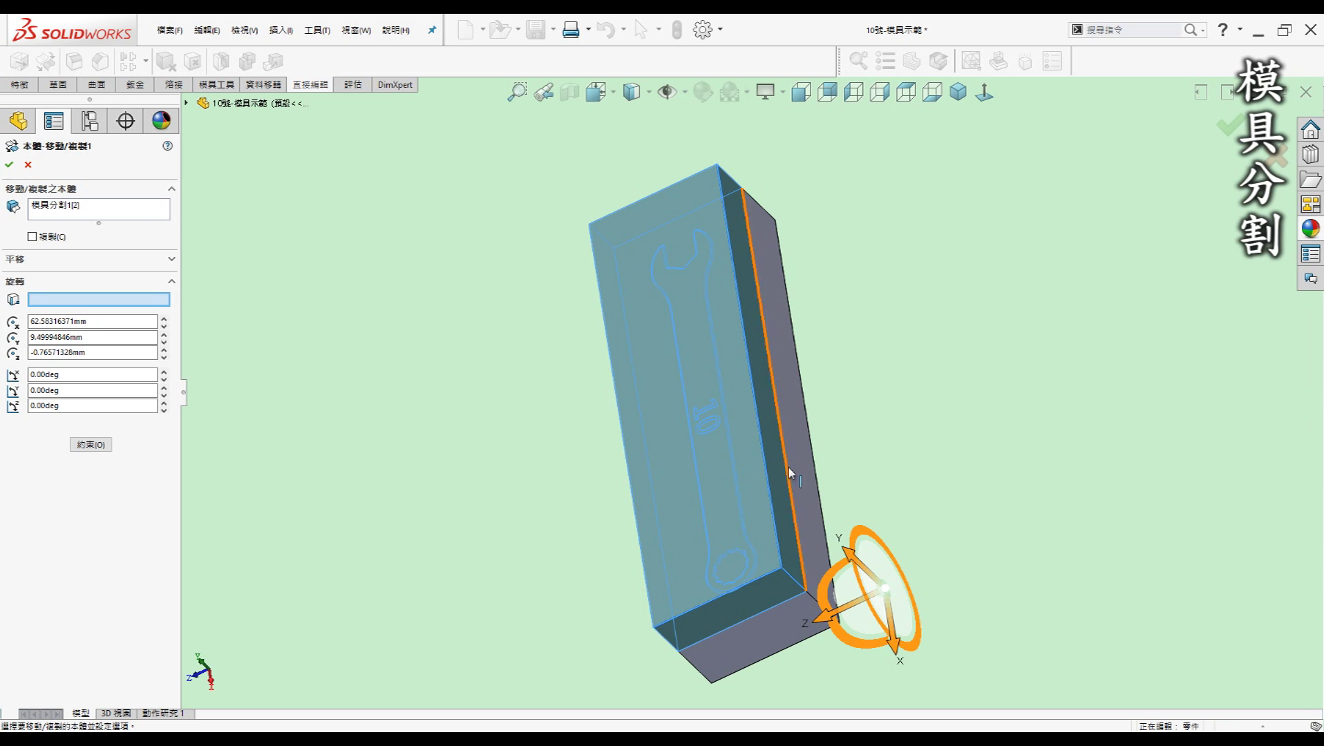
left_click(790, 468)
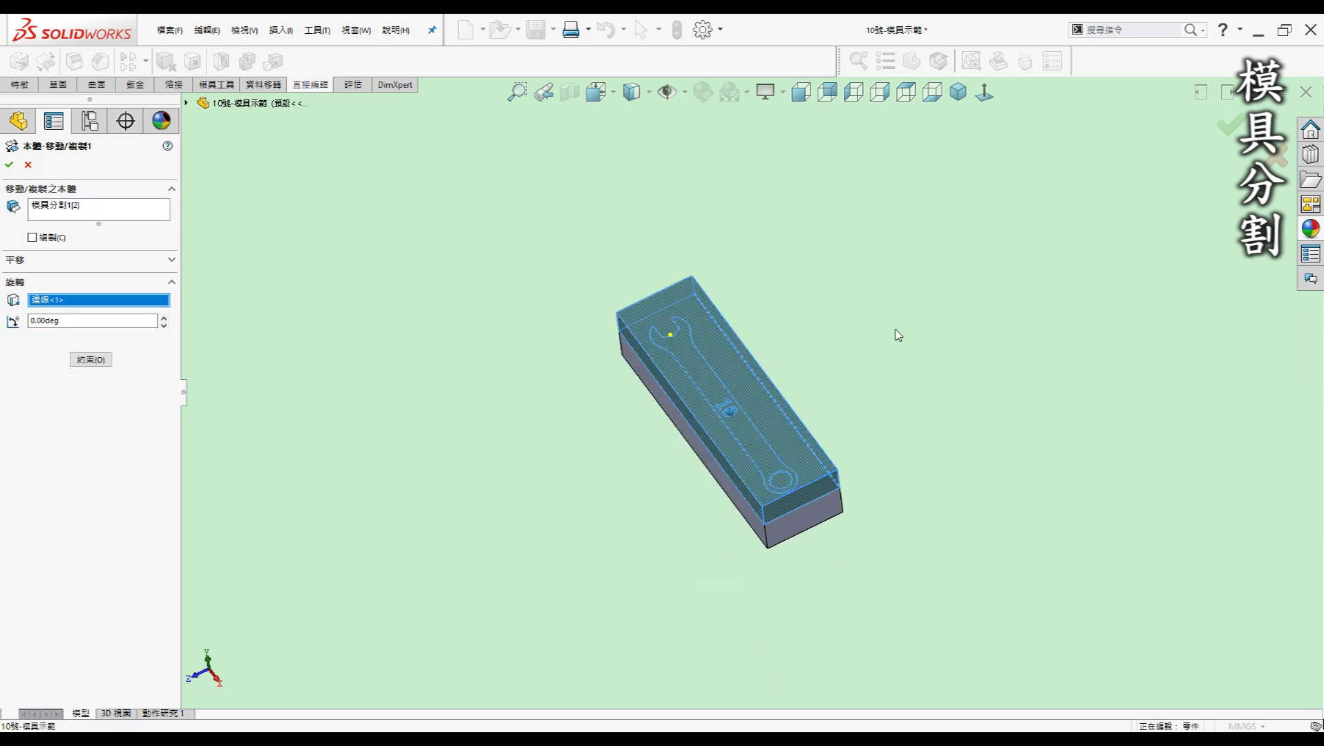
left_click(41, 321)
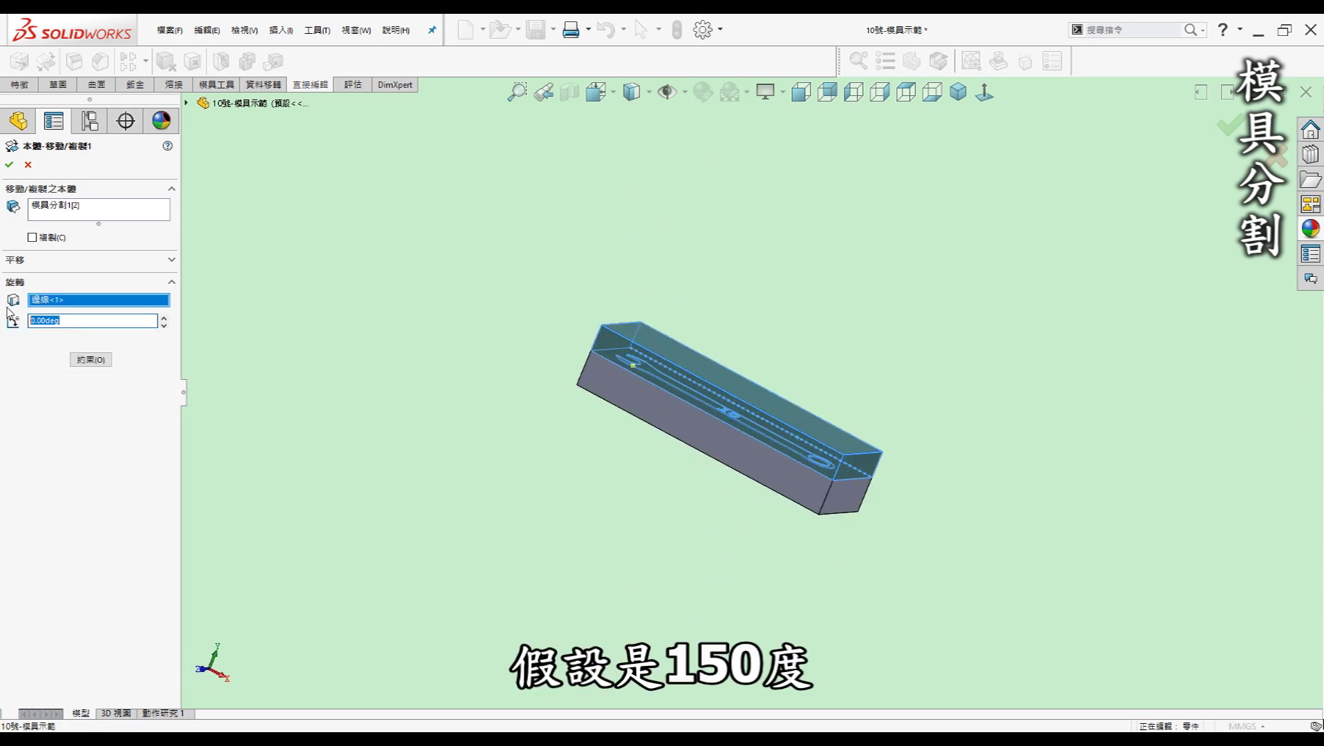
type("150")
key("Return")
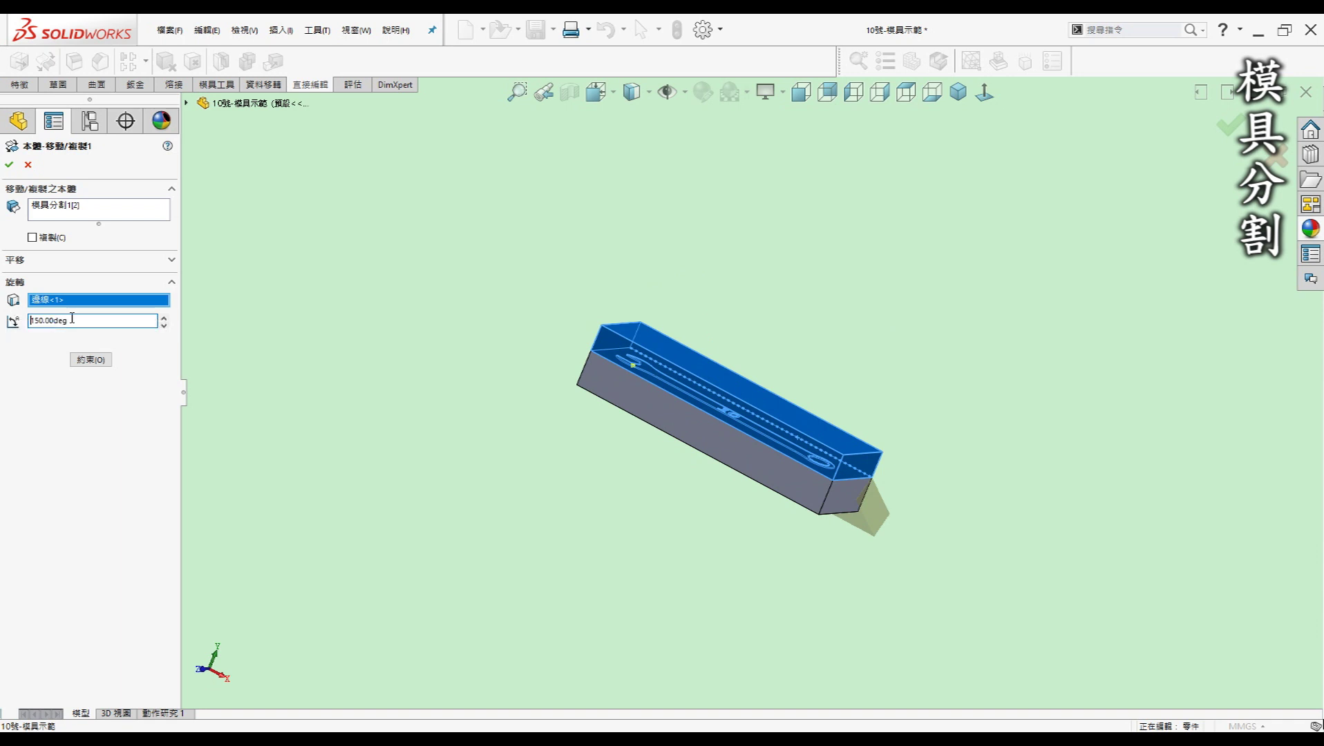
type("60")
key("Return")
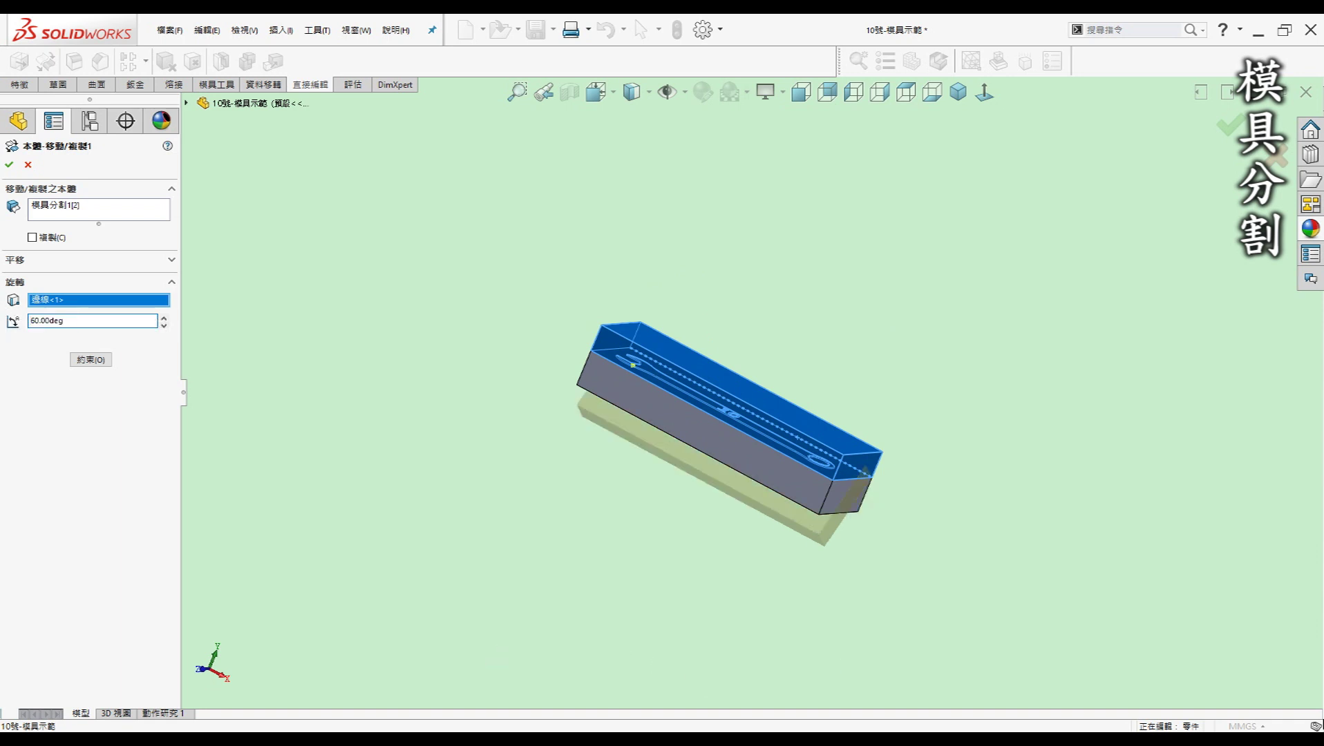
type("120")
key("Return")
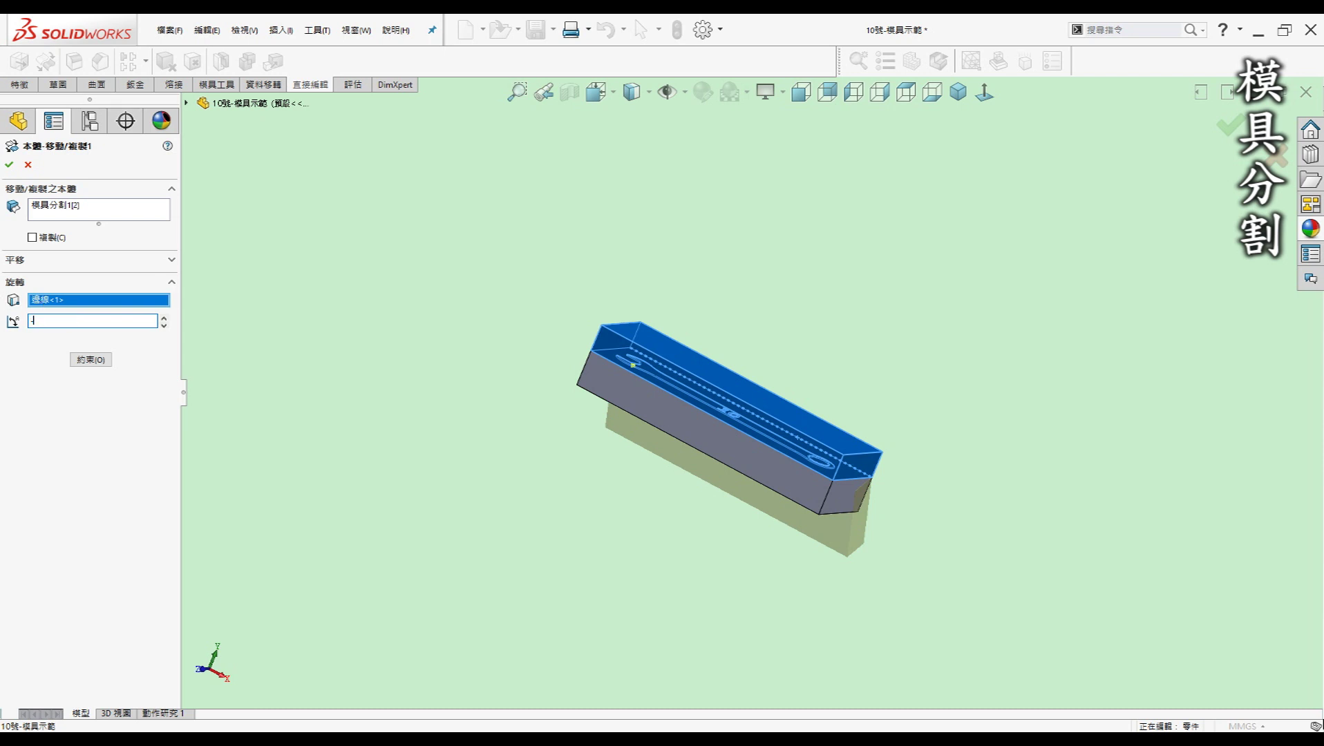
type("0")
key("Return")
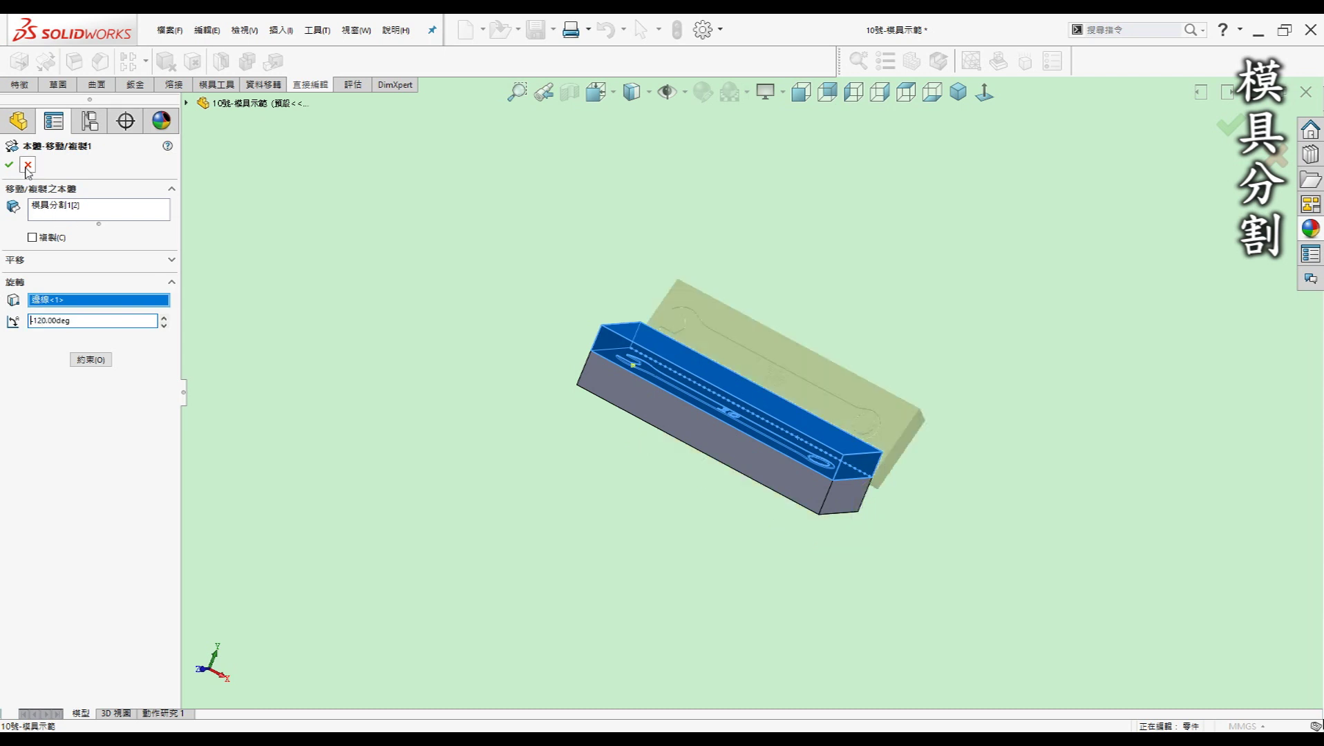
left_click(9, 165)
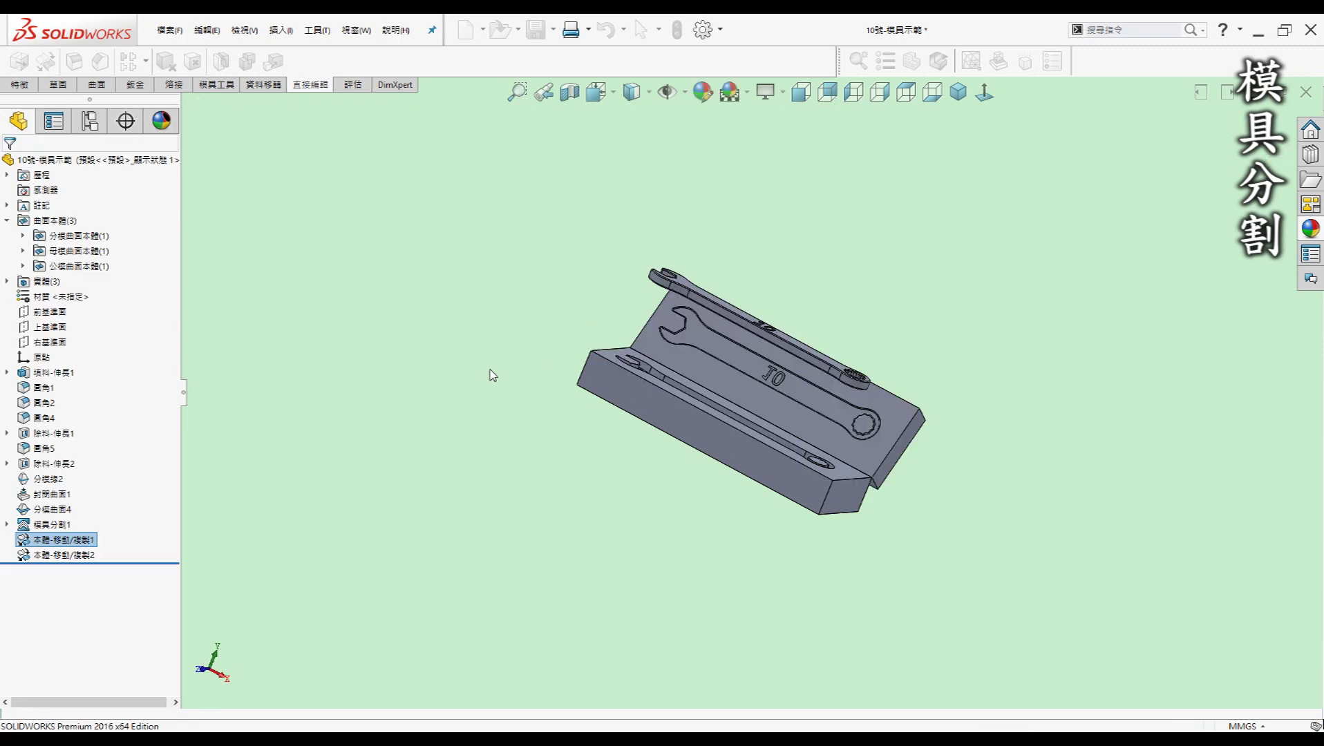
- Zoom and orbit around the hinged-open wrench mold from an isometric view
key("ctrl+7")
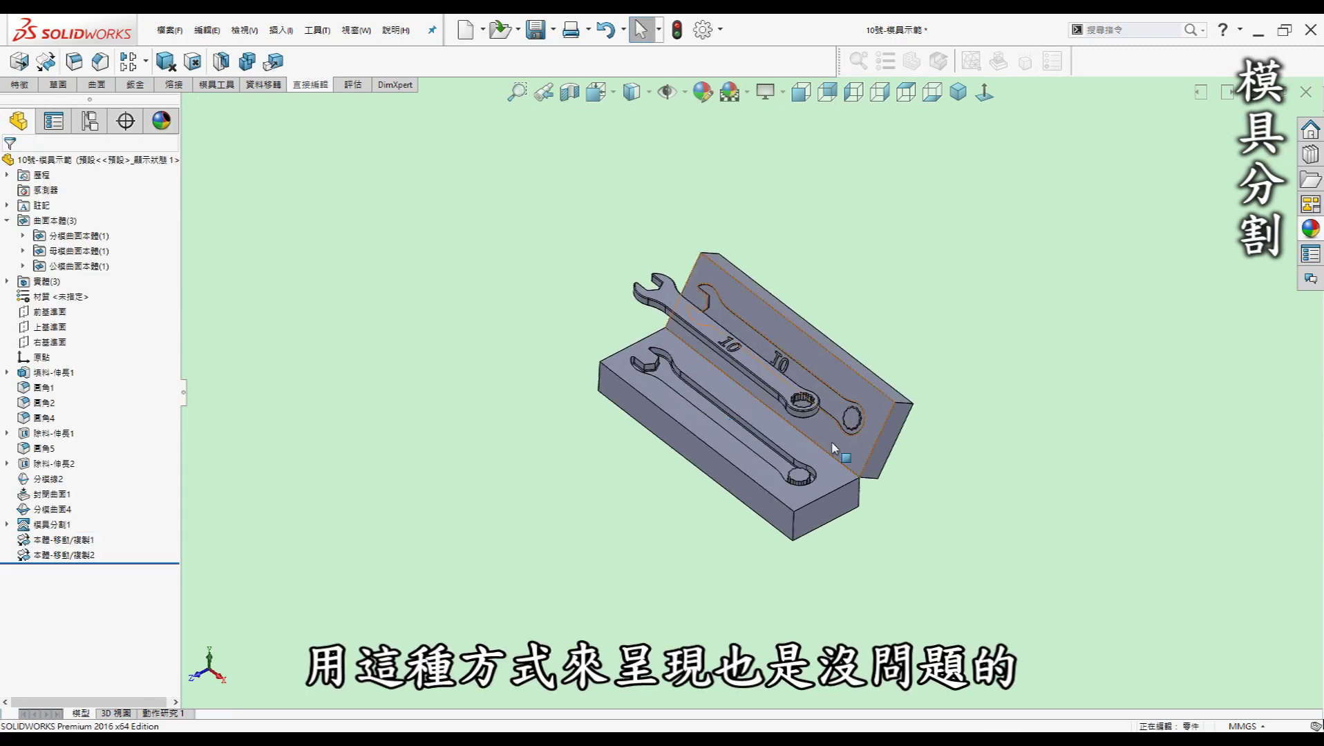
scroll(836, 452, "down", 5)
scroll(803, 391, "up", 3)
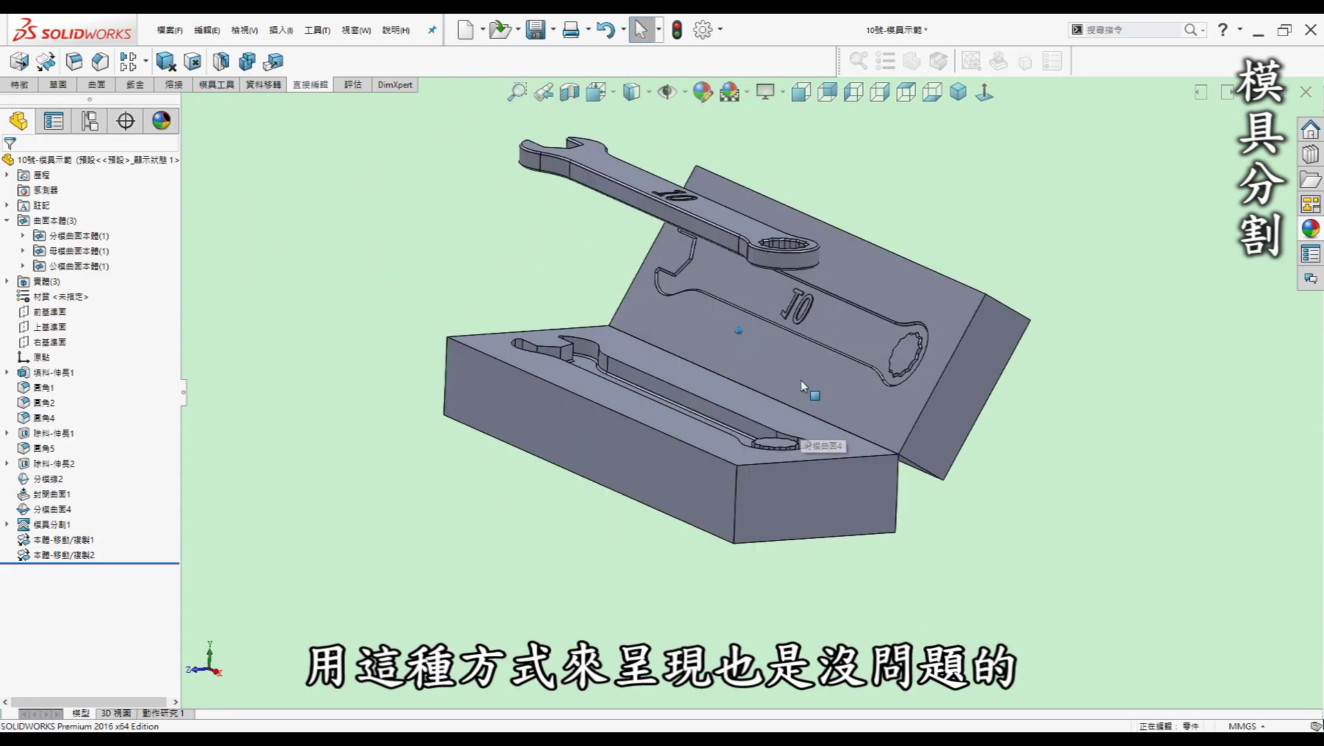
mouse_move(803, 391)
middle_mouse_down()
mouse_move(570, 373)
mouse_move(960, 324)
middle_mouse_up()
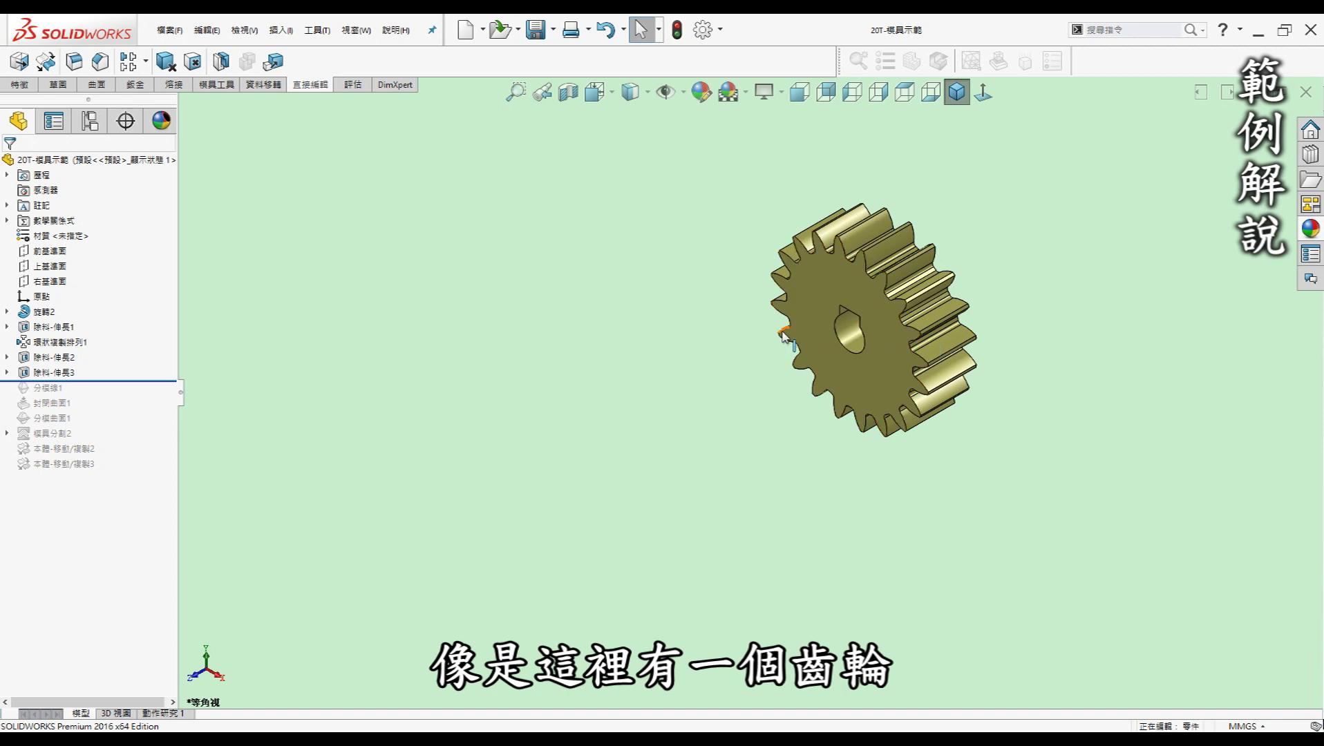
- Roll the gear history past the parting line, shut-off and parting surfaces, showing the parting line
middle_click_drag(722, 342, 617, 430, "ctrl")
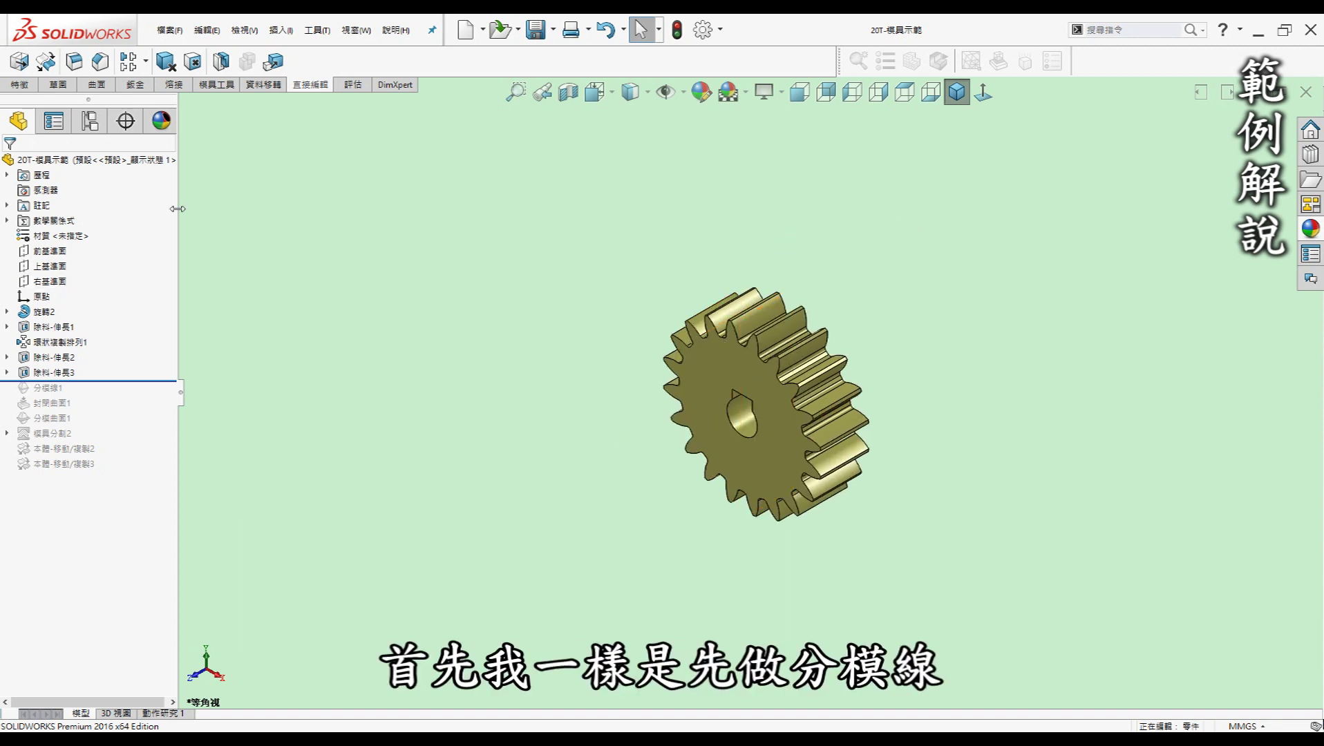
left_click_drag(98, 381, 85, 393)
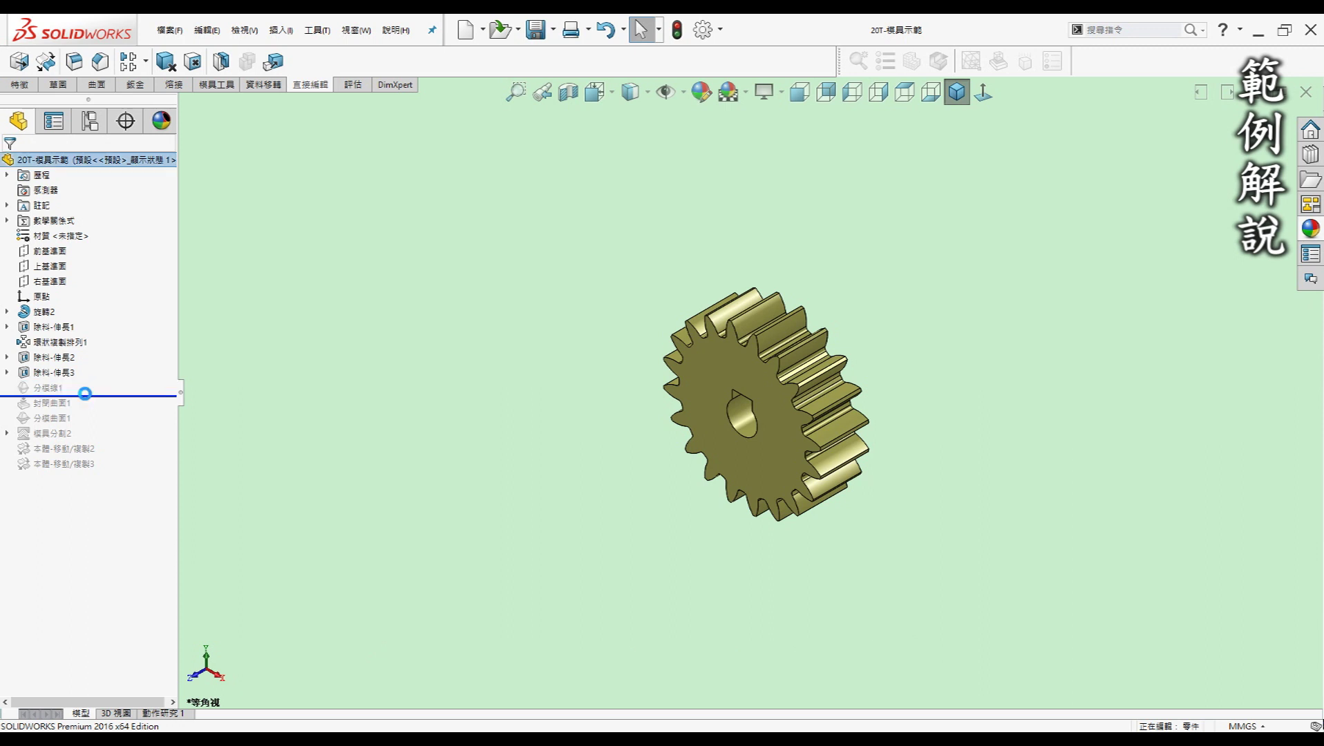
right_click(40, 390)
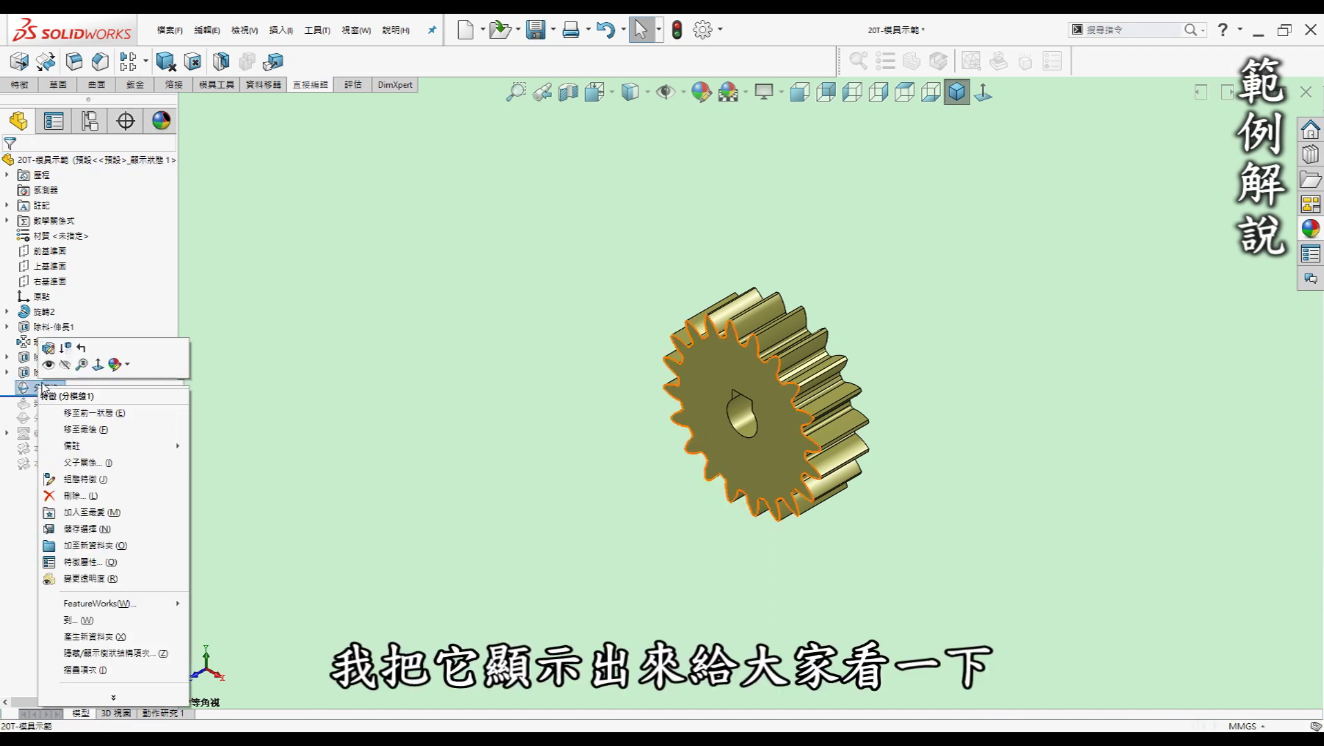
left_click(104, 393)
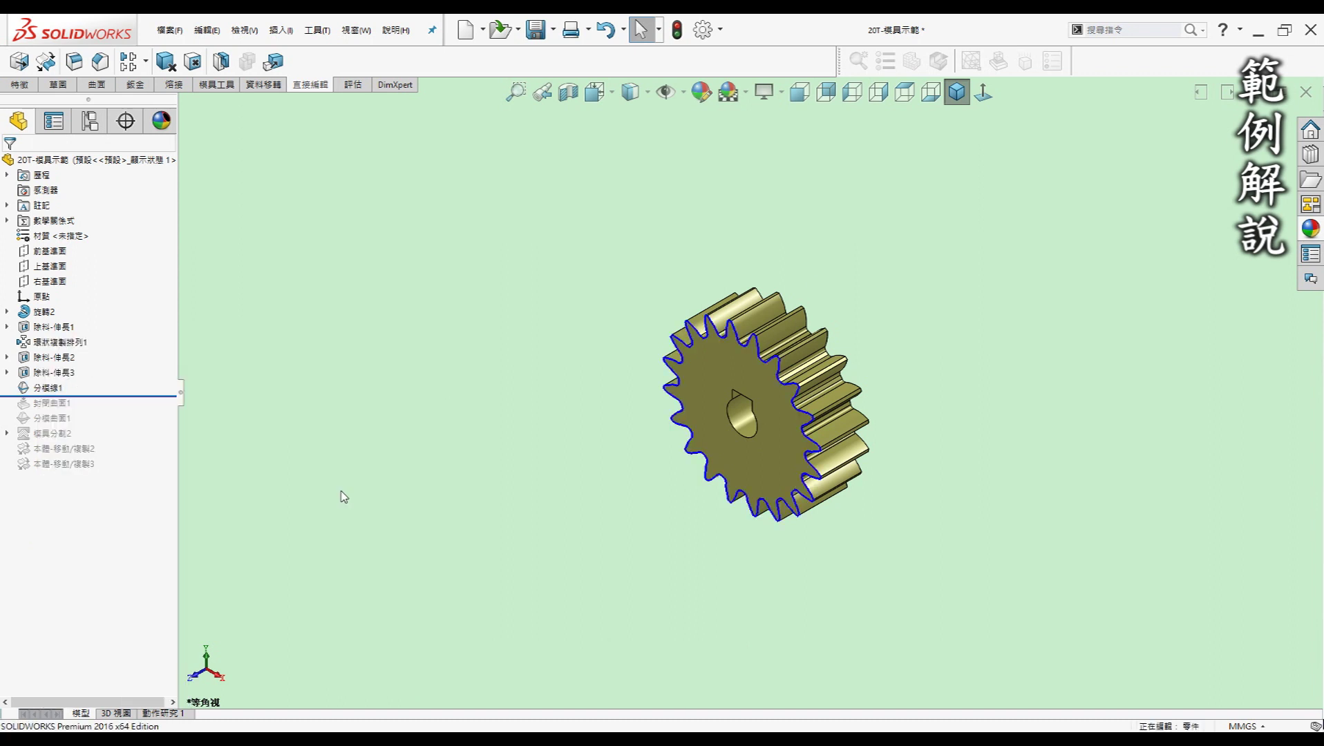
left_click_drag(122, 396, 115, 412)
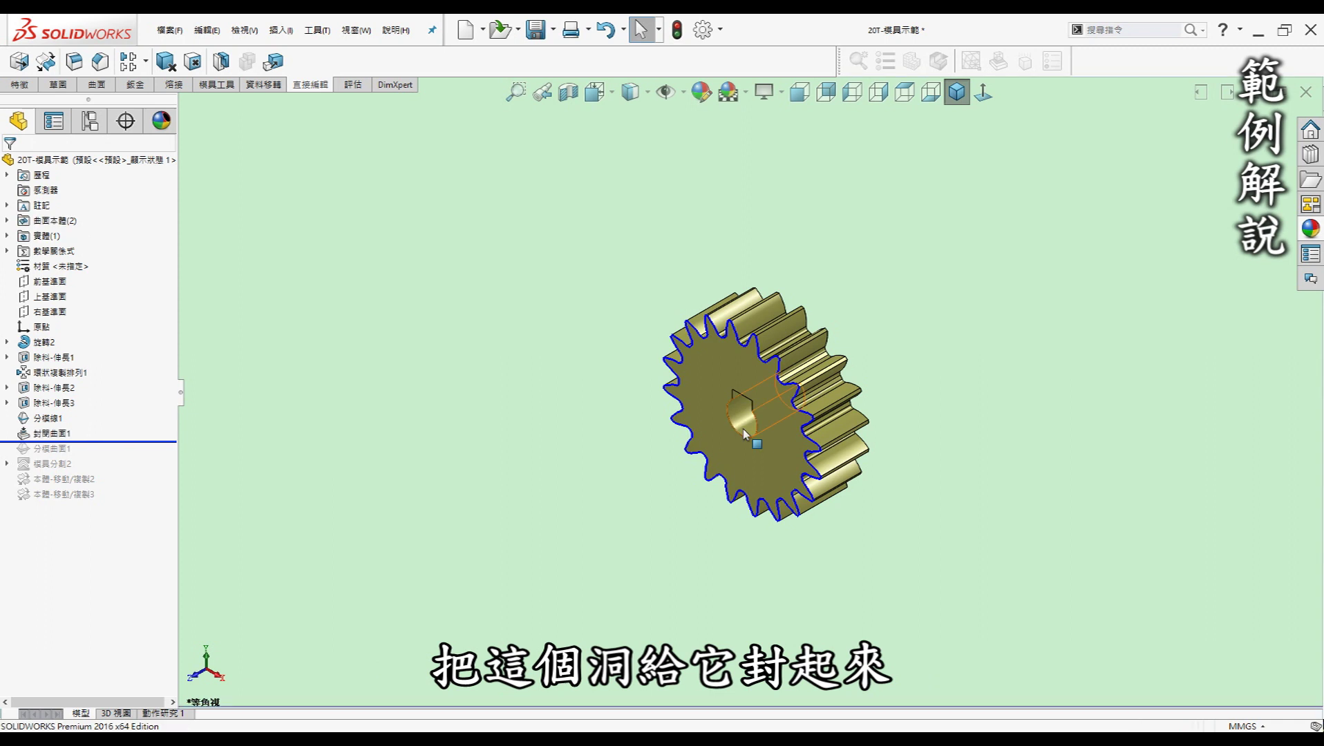
right_click(42, 434)
left_click(161, 421)
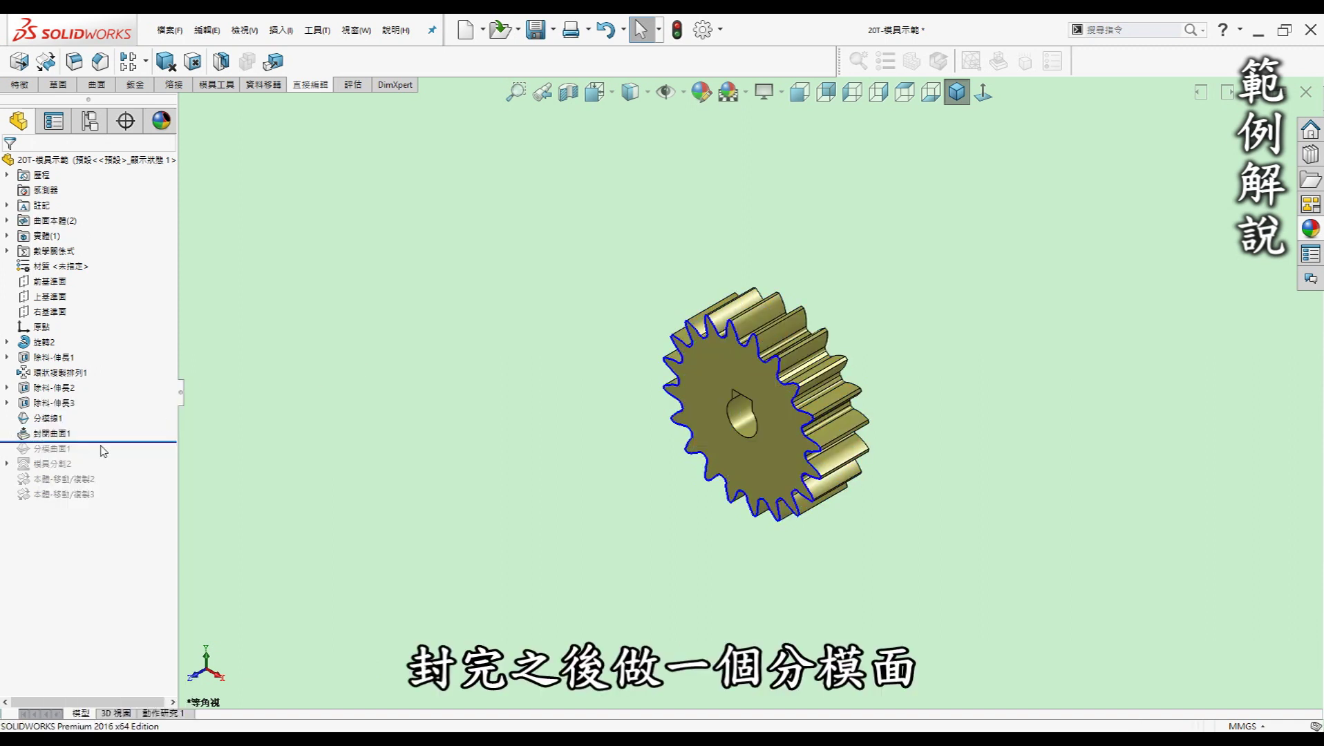
left_click_drag(98, 462, 98, 462)
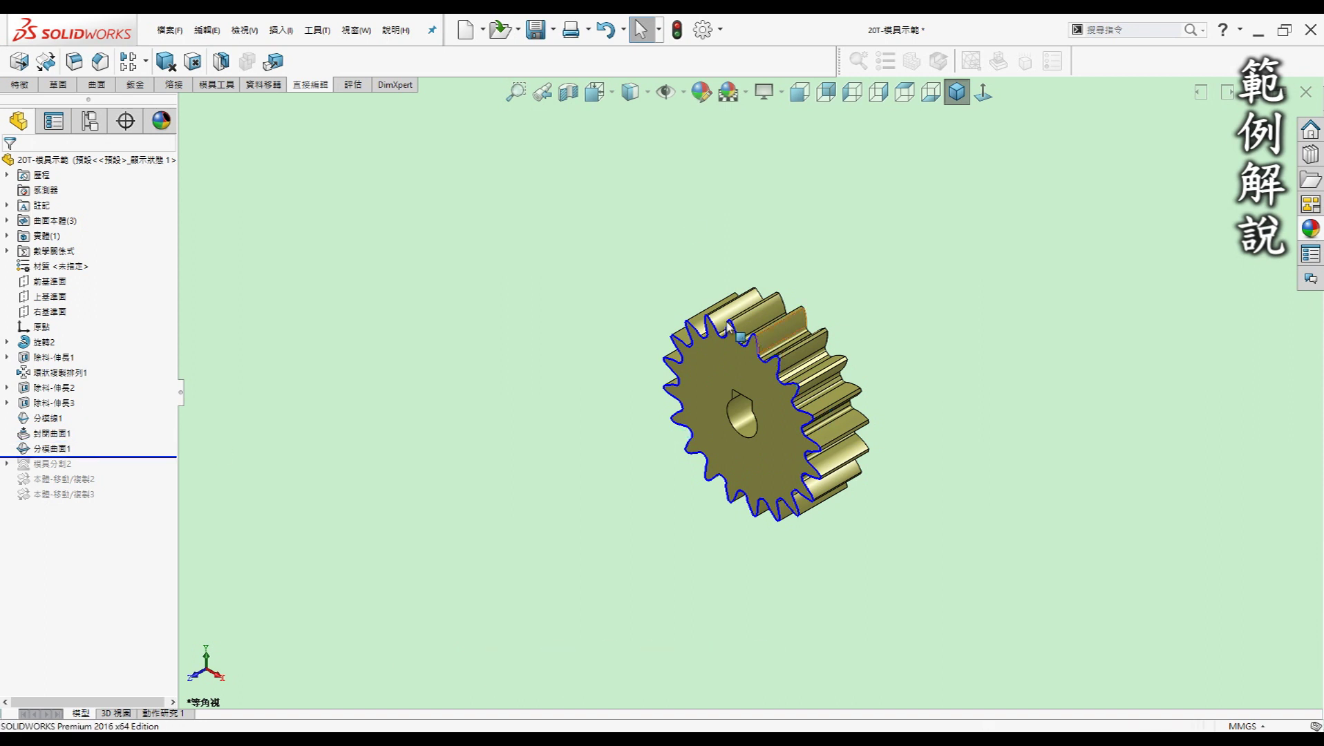
- Roll the history past the mold split to the end, separating the gear mold halves
left_click(7, 221)
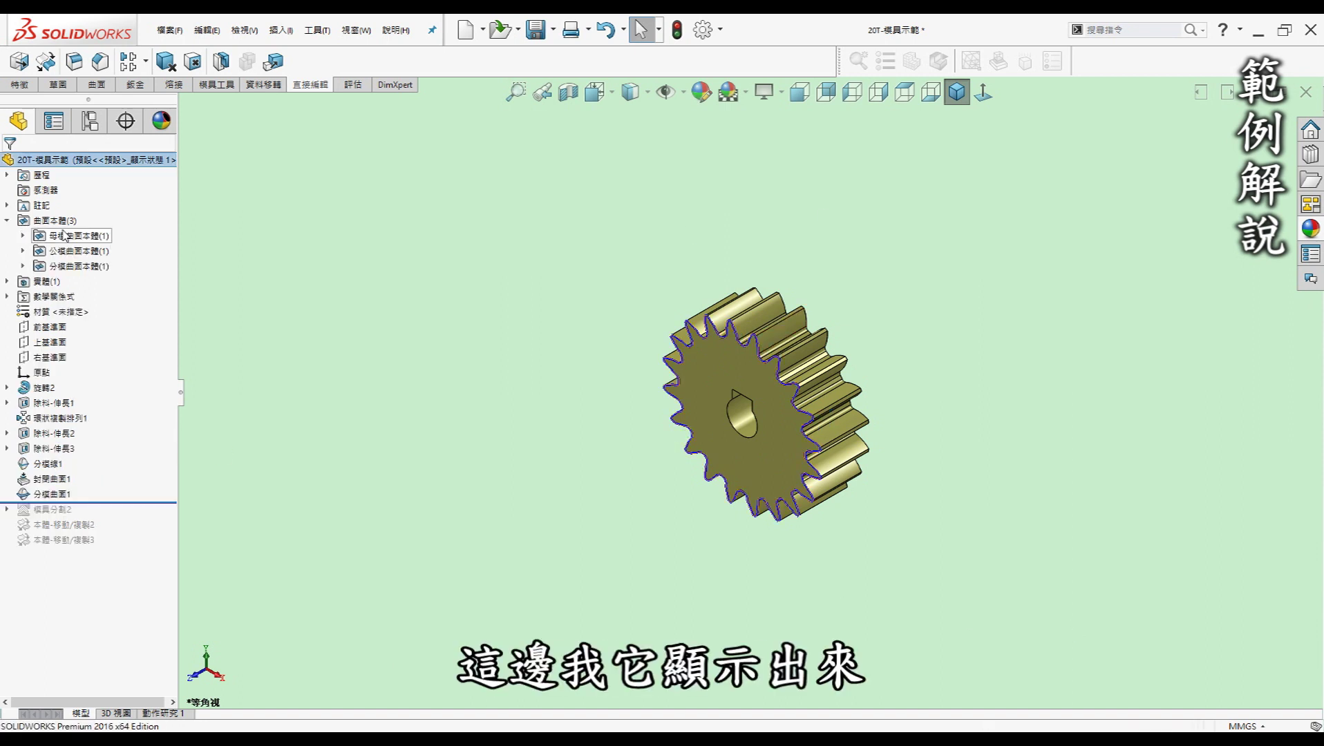
right_click(61, 220)
key("Escape")
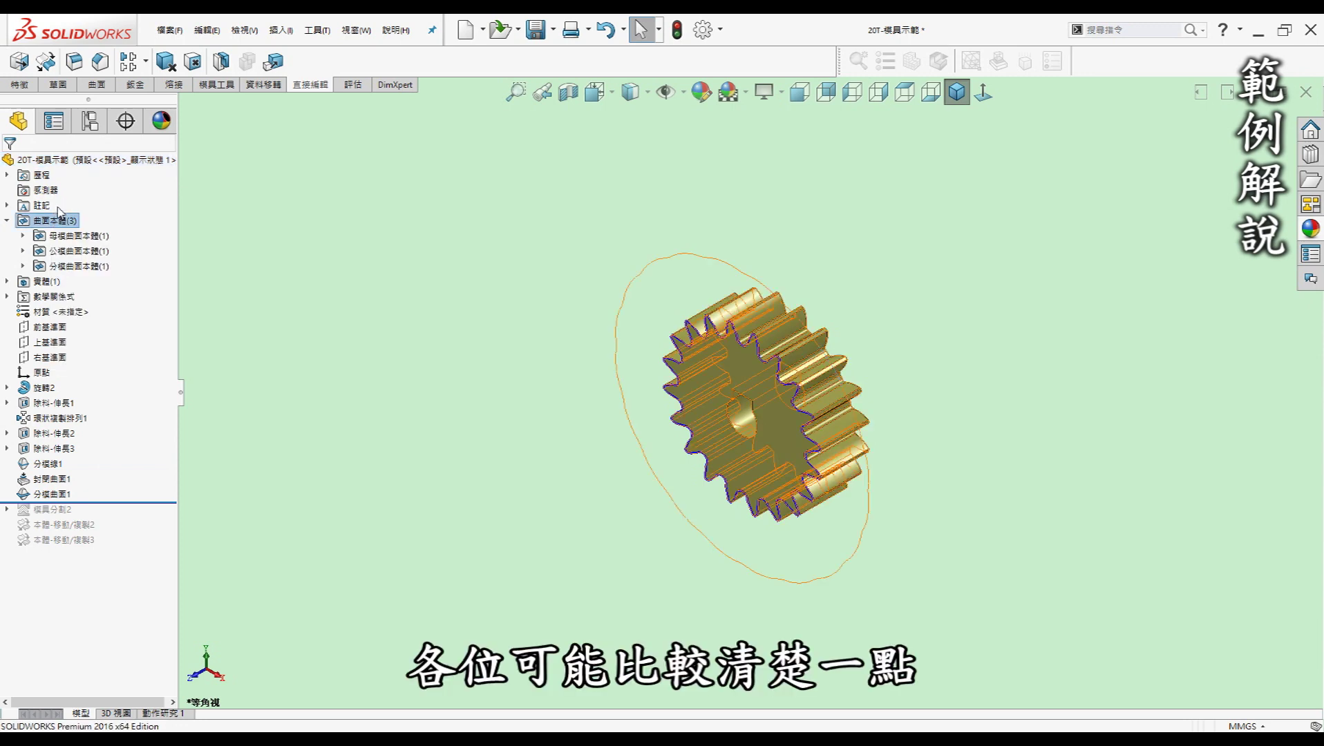
left_click(378, 281)
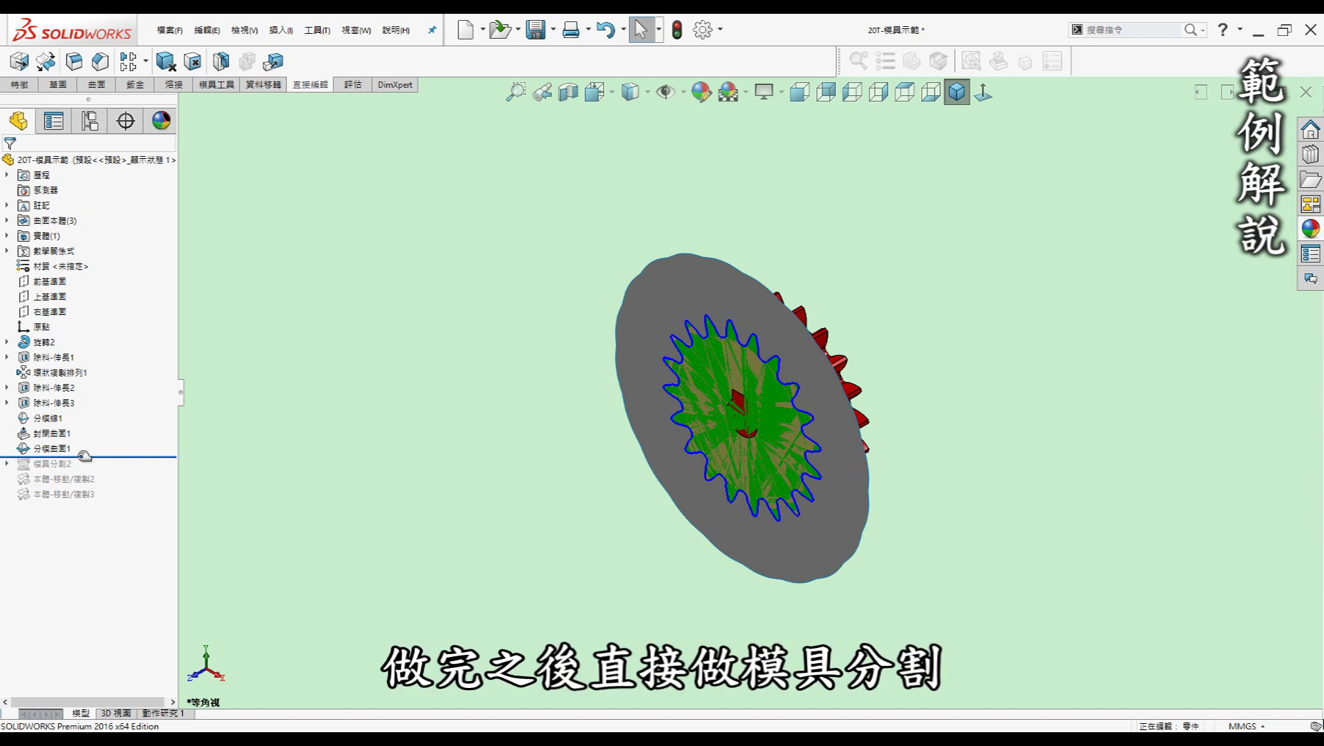
left_click_drag(84, 457, 84, 464)
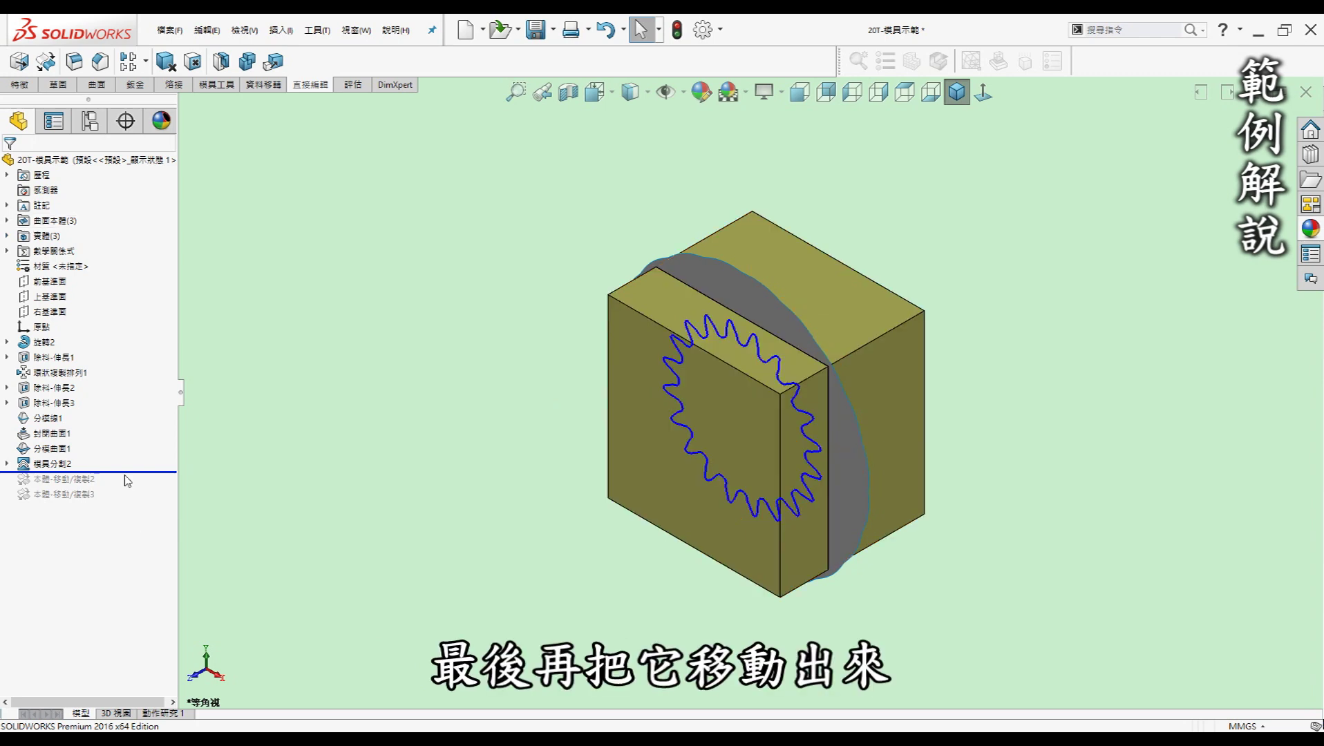
left_click_drag(121, 489, 120, 502)
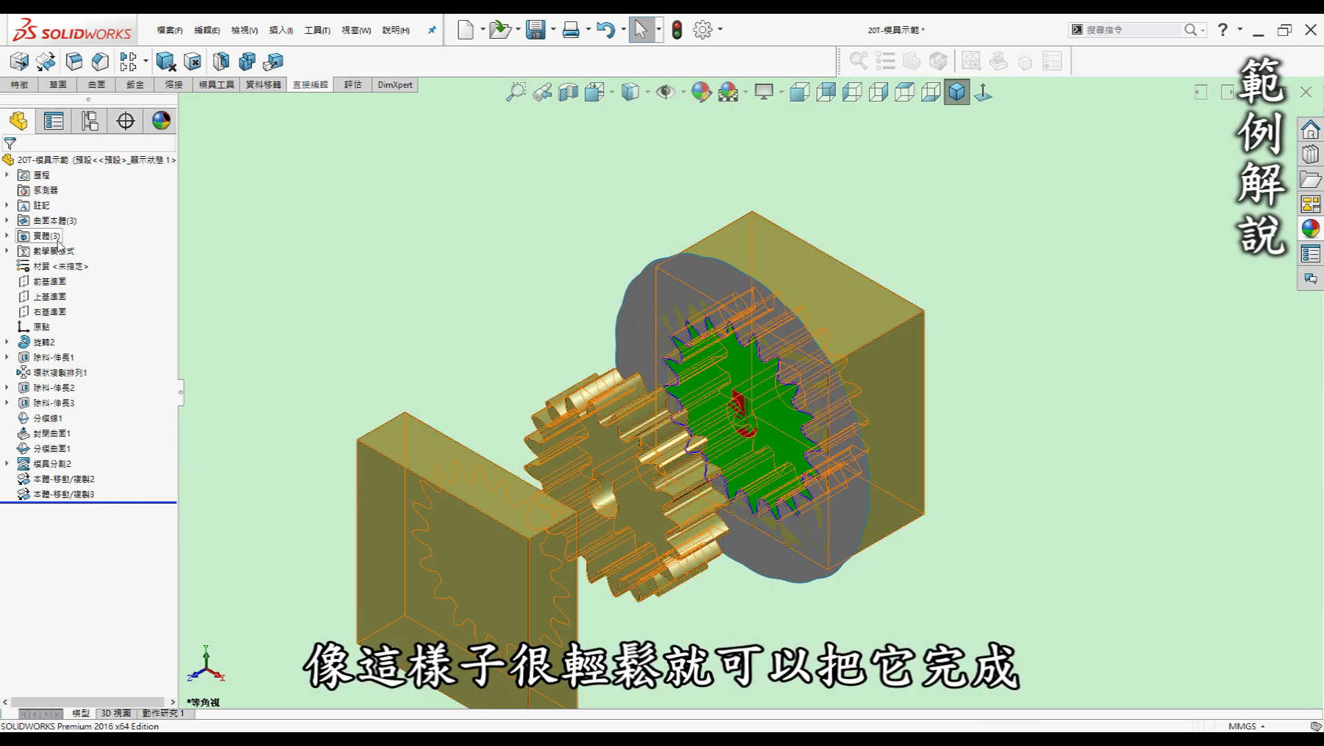
- Hide the surface bodies and parting line, then orbit the gear between its mold halves
right_click(36, 222)
left_click(55, 202)
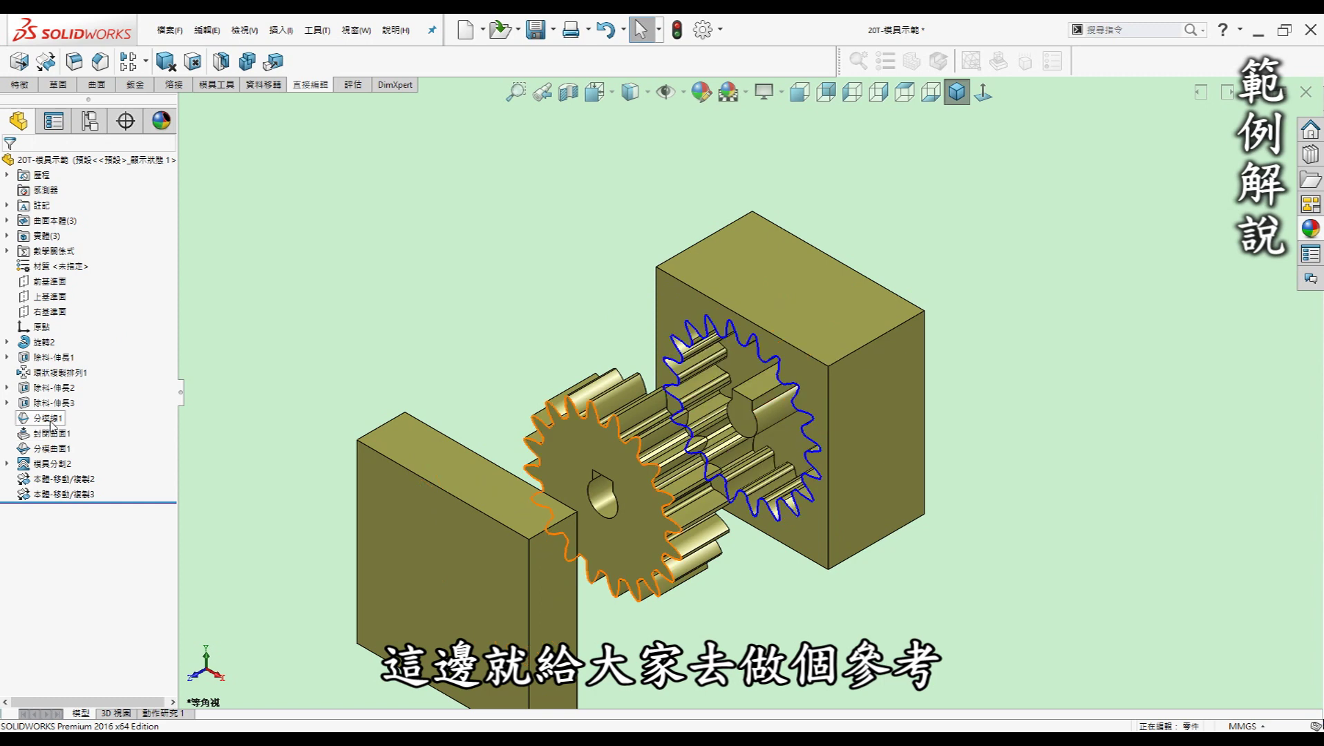
right_click(50, 419)
left_click(411, 300)
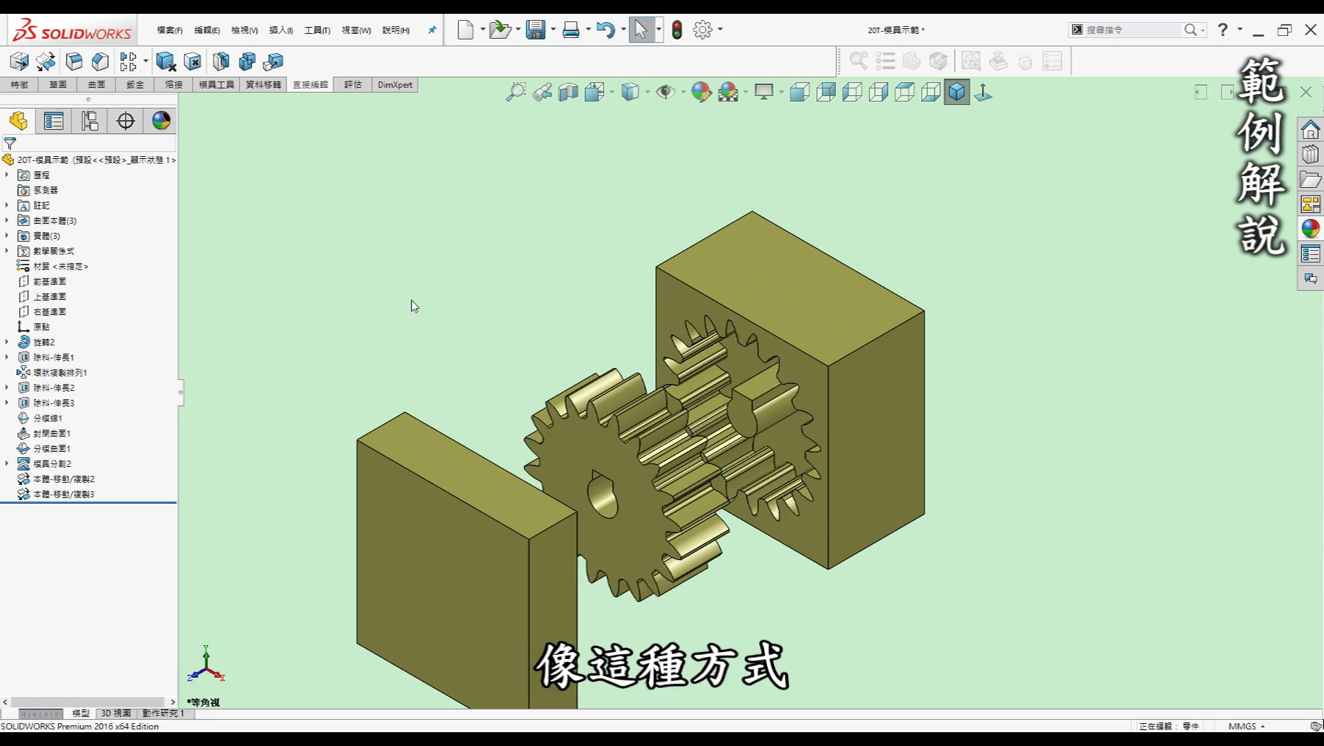
scroll(748, 446, "up", 2)
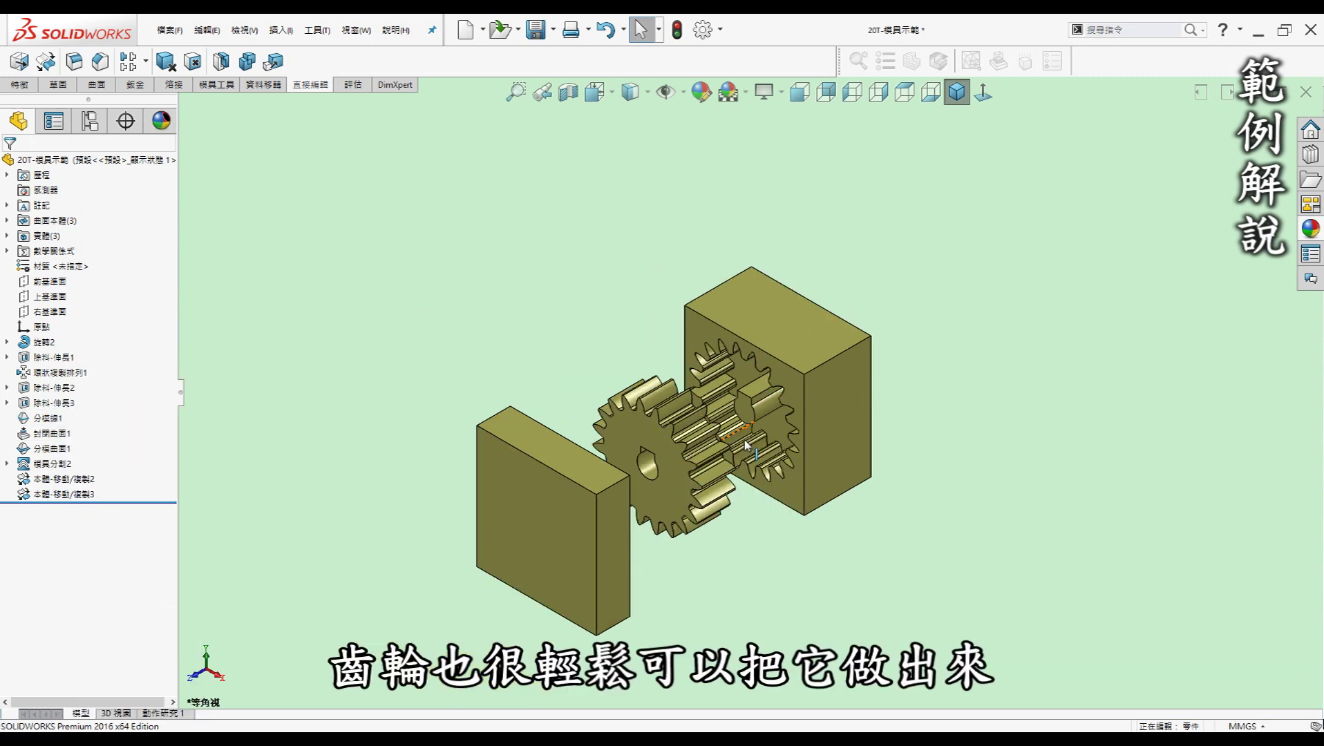
scroll(774, 380, "down", 2)
scroll(777, 377, "down", 2)
scroll(783, 373, "up", 2)
mouse_move(784, 373)
middle_mouse_down()
mouse_move(803, 377)
mouse_move(836, 443)
mouse_move(827, 432)
middle_mouse_up()
scroll(840, 443, "down", 2)
mouse_move(592, 280)
middle_mouse_down()
mouse_move(446, 290)
mouse_move(609, 276)
middle_mouse_up()
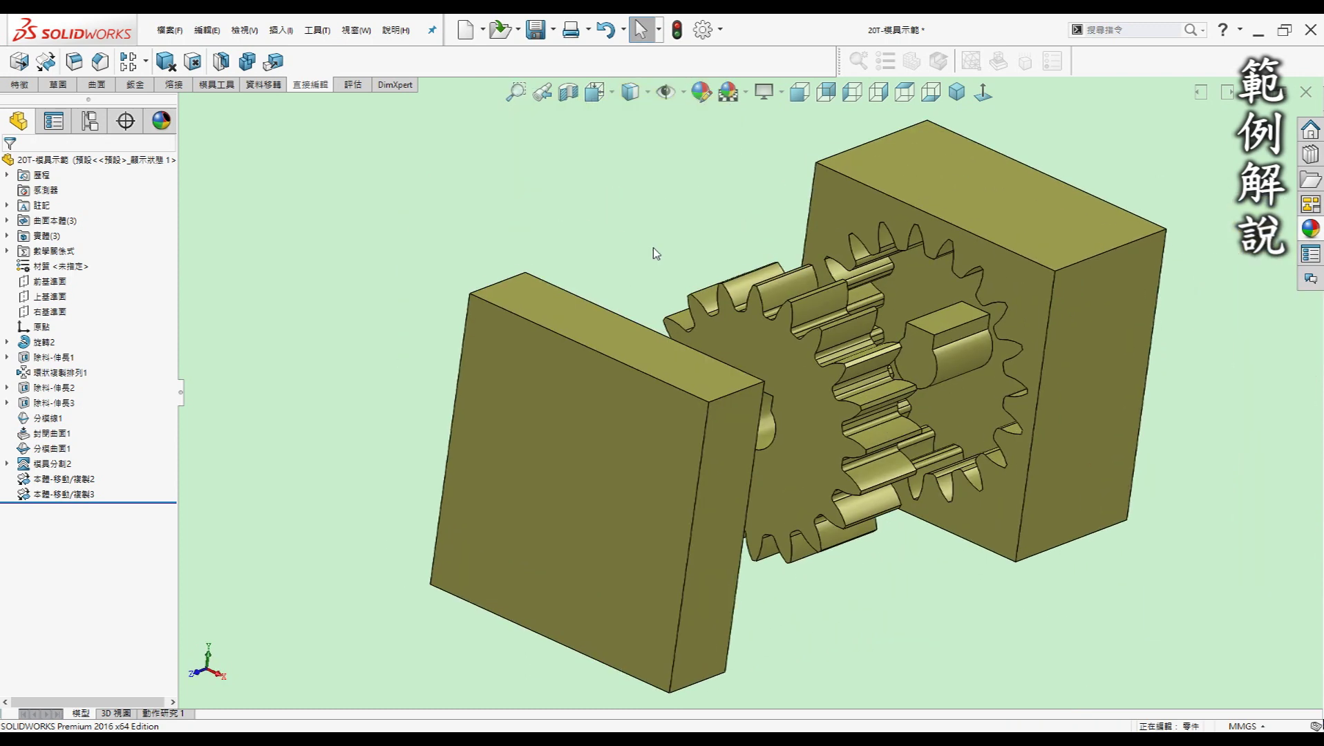
key("ctrl+Tab")
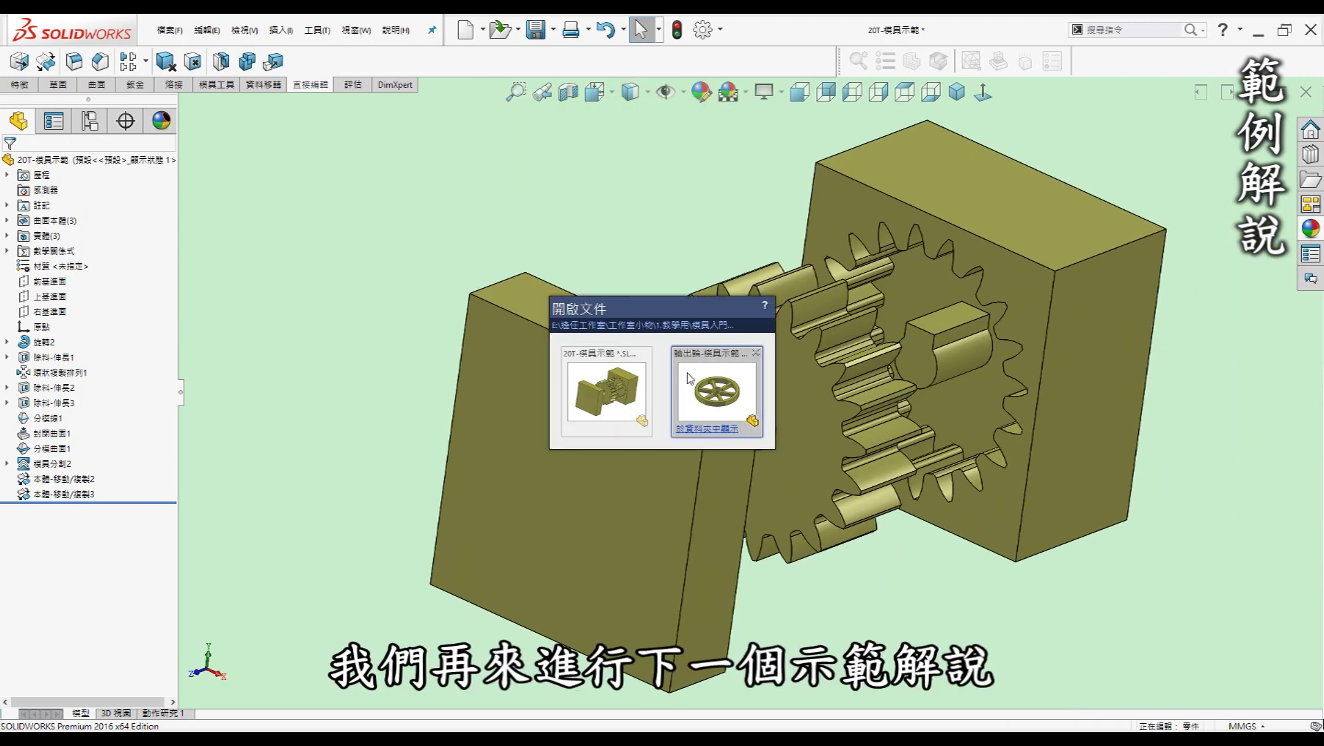
- Switch to 輸出輪-模具示範 and roll its history forward past 分割線1
left_click(691, 378)
scroll(687, 515, "down", 1)
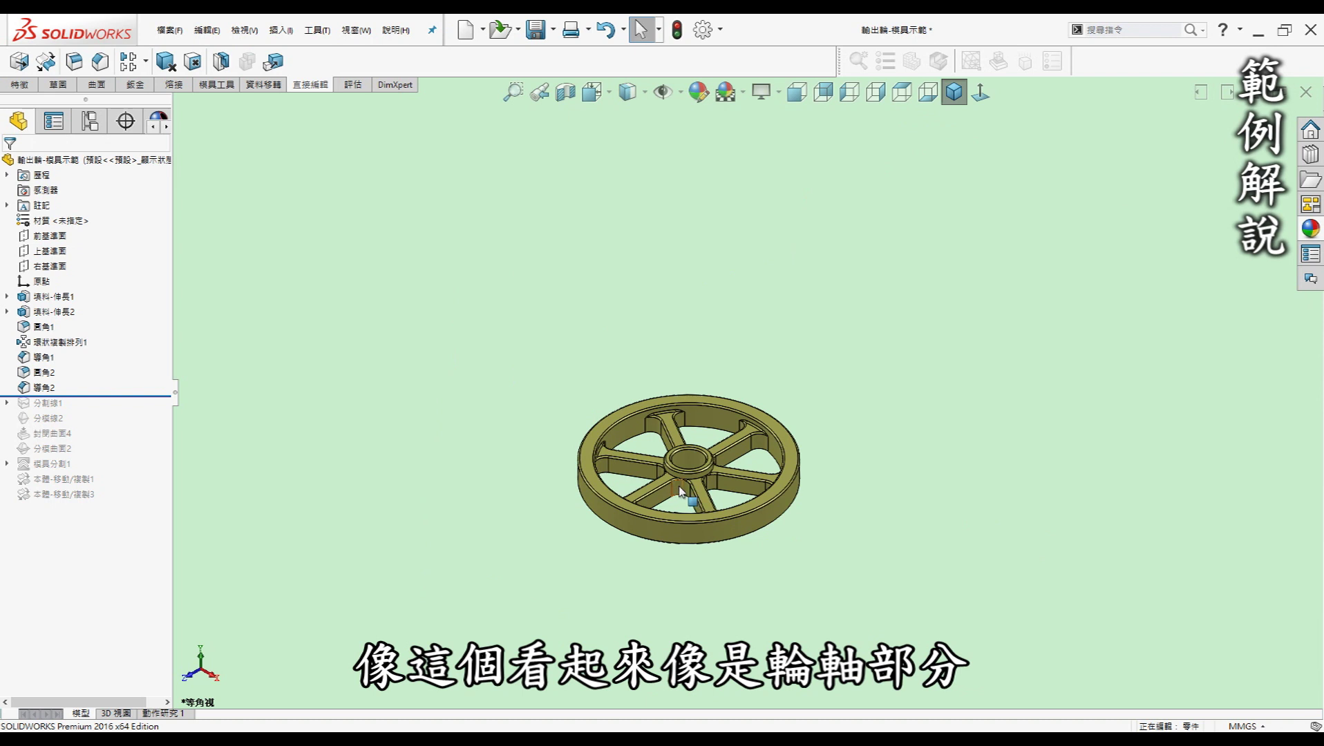
scroll(681, 492, "down", 2)
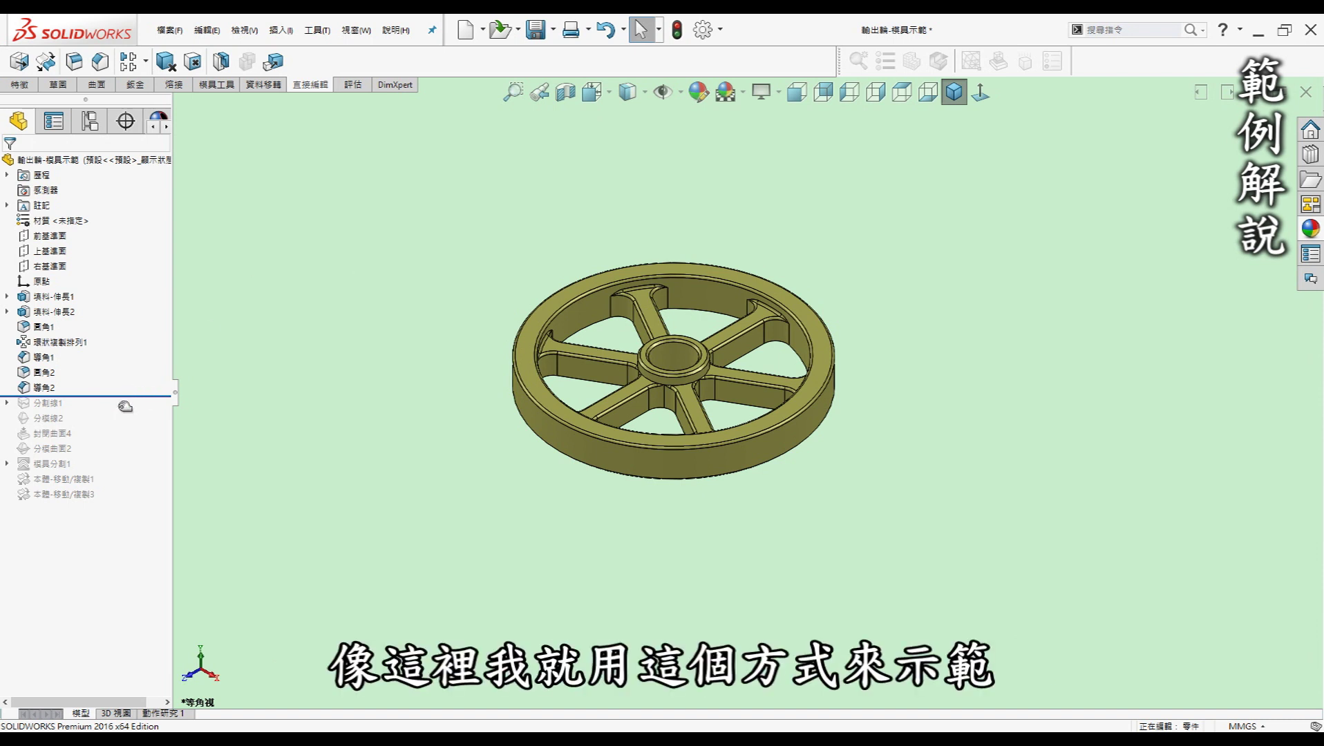
left_click_drag(125, 406, 125, 414)
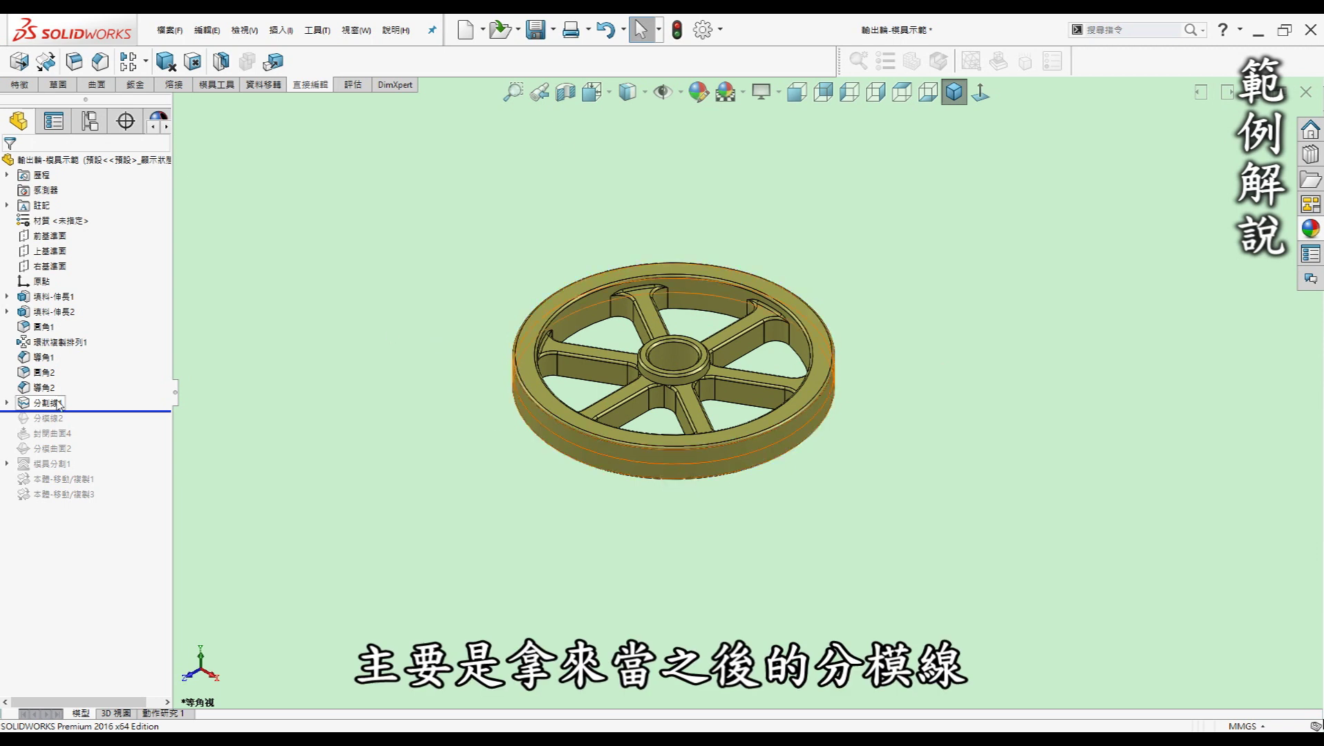
- Restore the parting line 分模線2 and show it on the wheel
left_click_drag(77, 412, 77, 427)
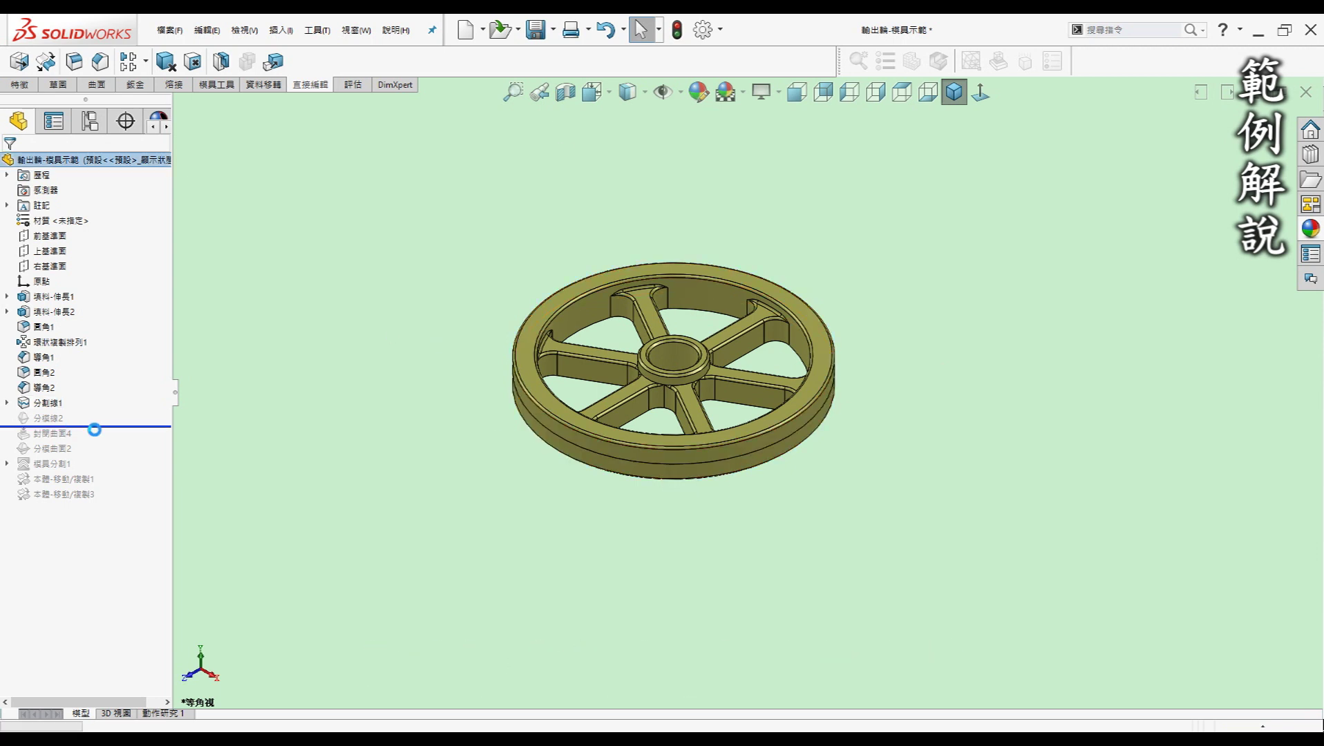
right_click(51, 415)
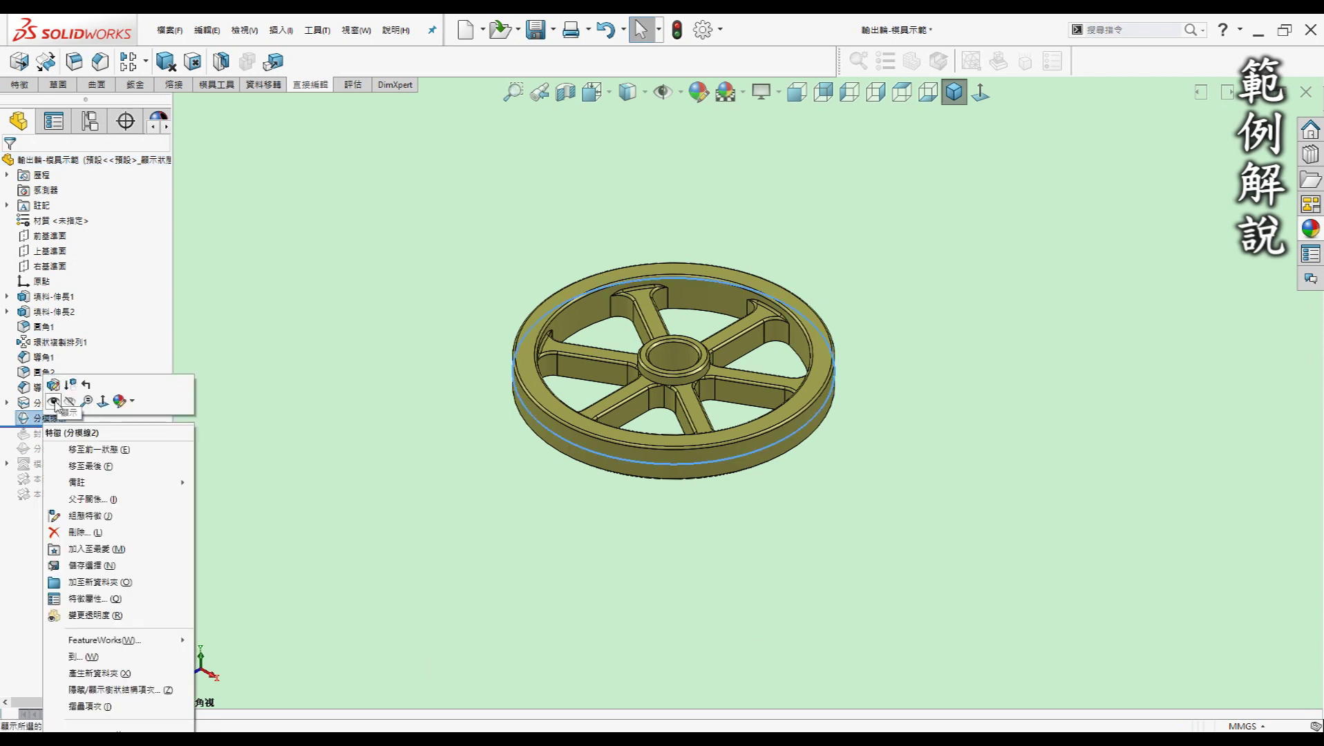
left_click(53, 401)
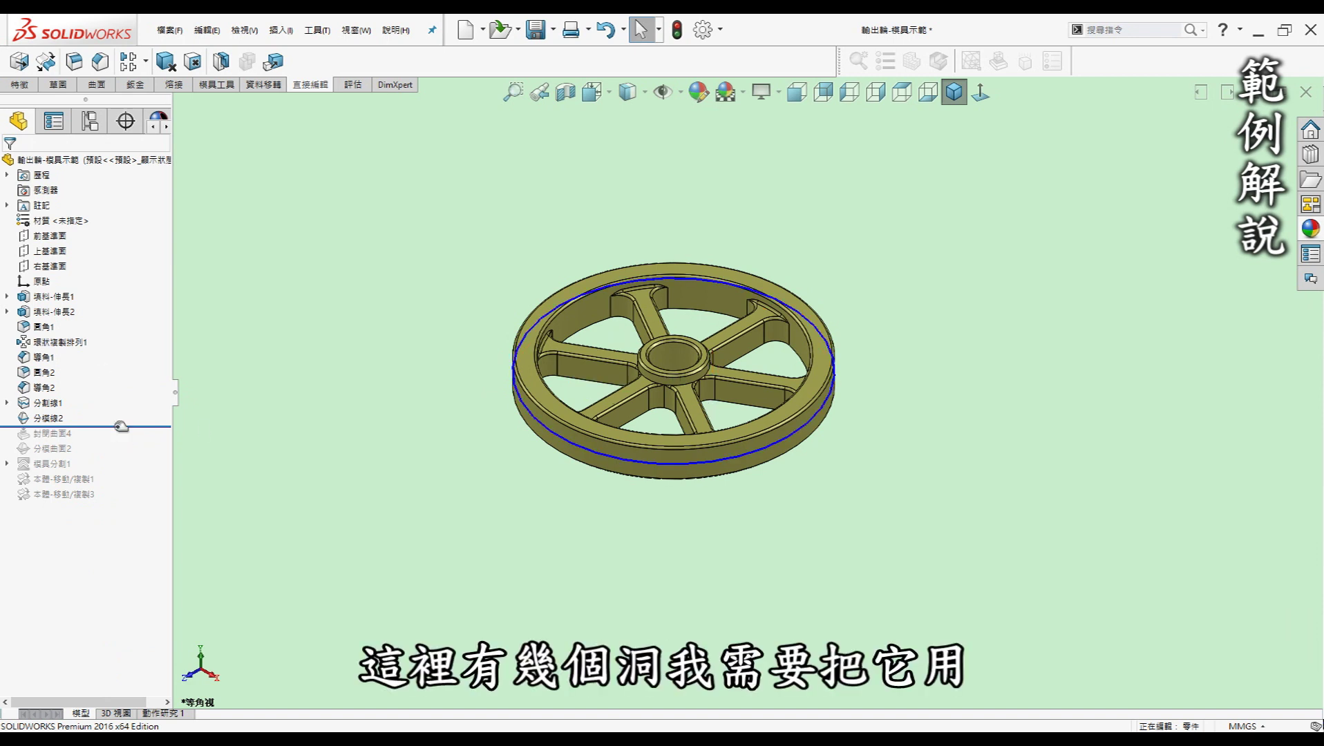
- Restore 封閉曲面4 and 分模曲面2, showing the surface bodies and checking the sealed underside
left_click_drag(121, 426, 121, 442)
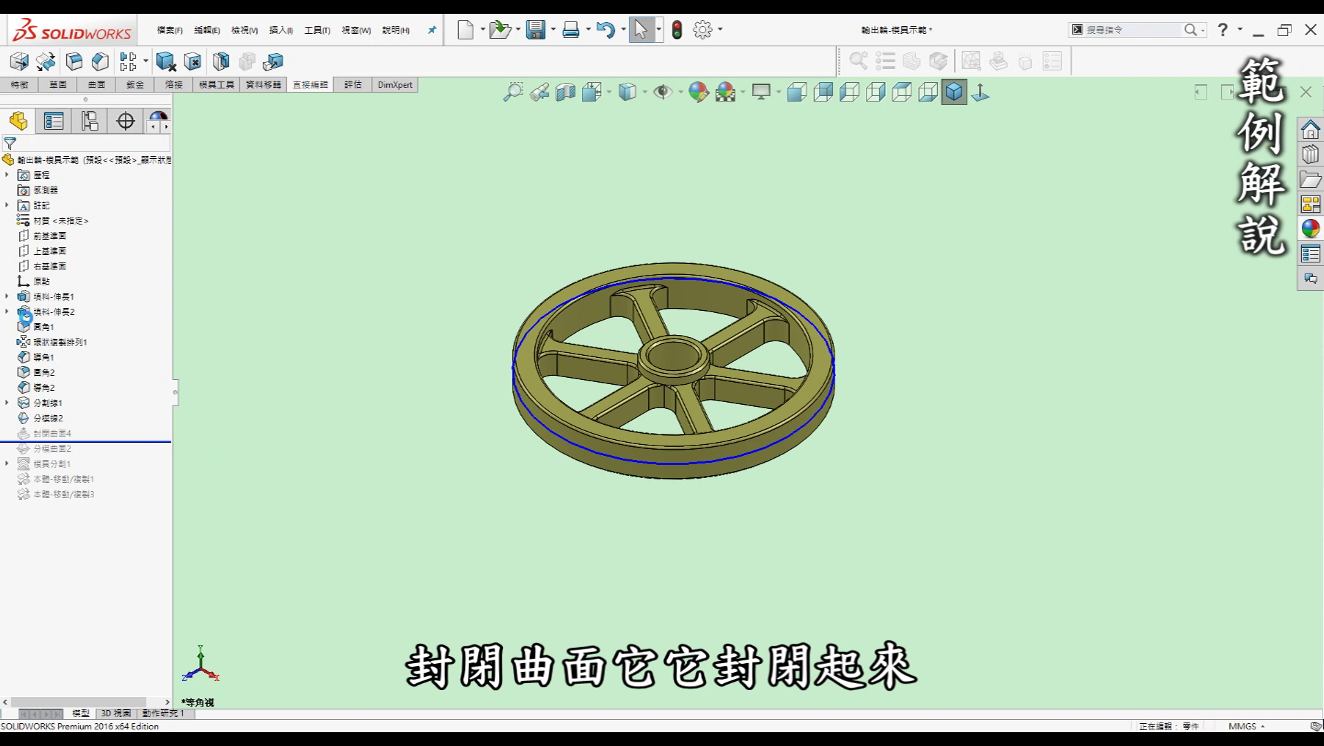
right_click(55, 220)
left_click(50, 206)
left_click(371, 257)
mouse_move(372, 256)
middle_mouse_down()
mouse_move(510, 282)
mouse_move(724, 425)
middle_mouse_up()
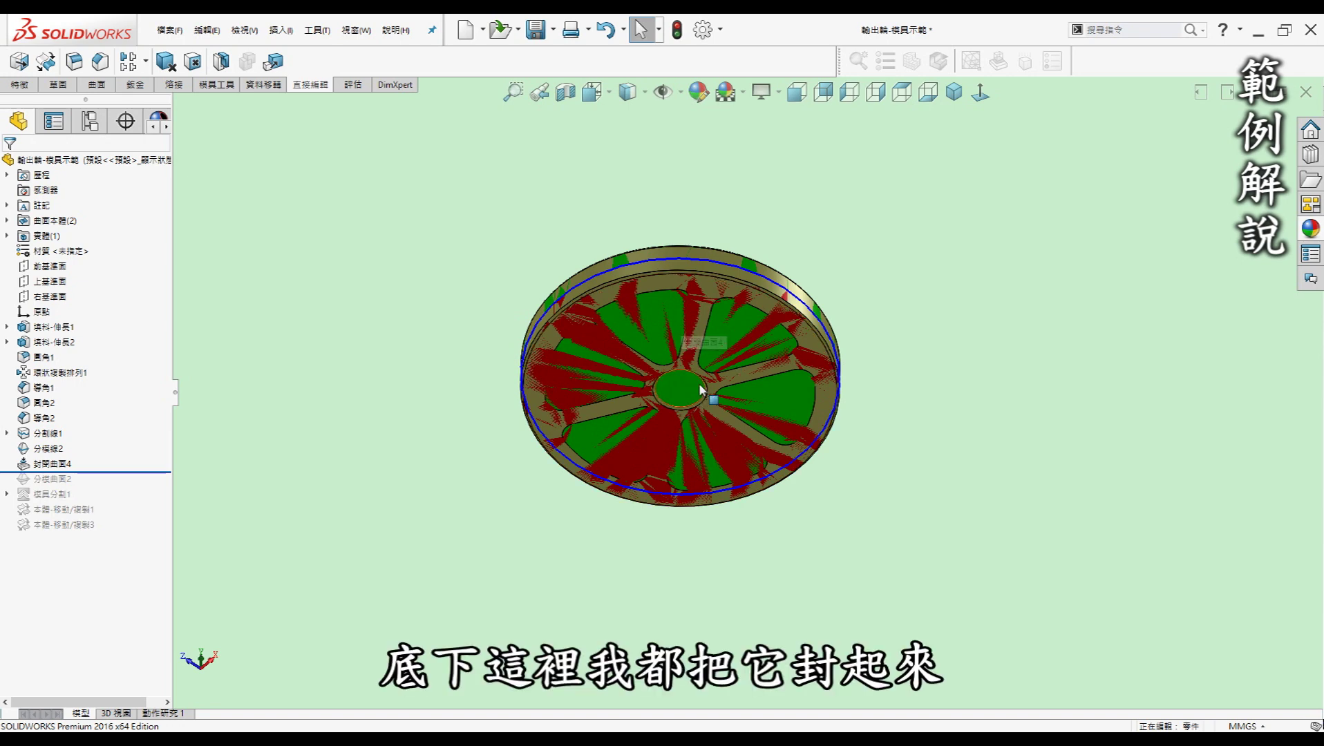
key("ctrl+7")
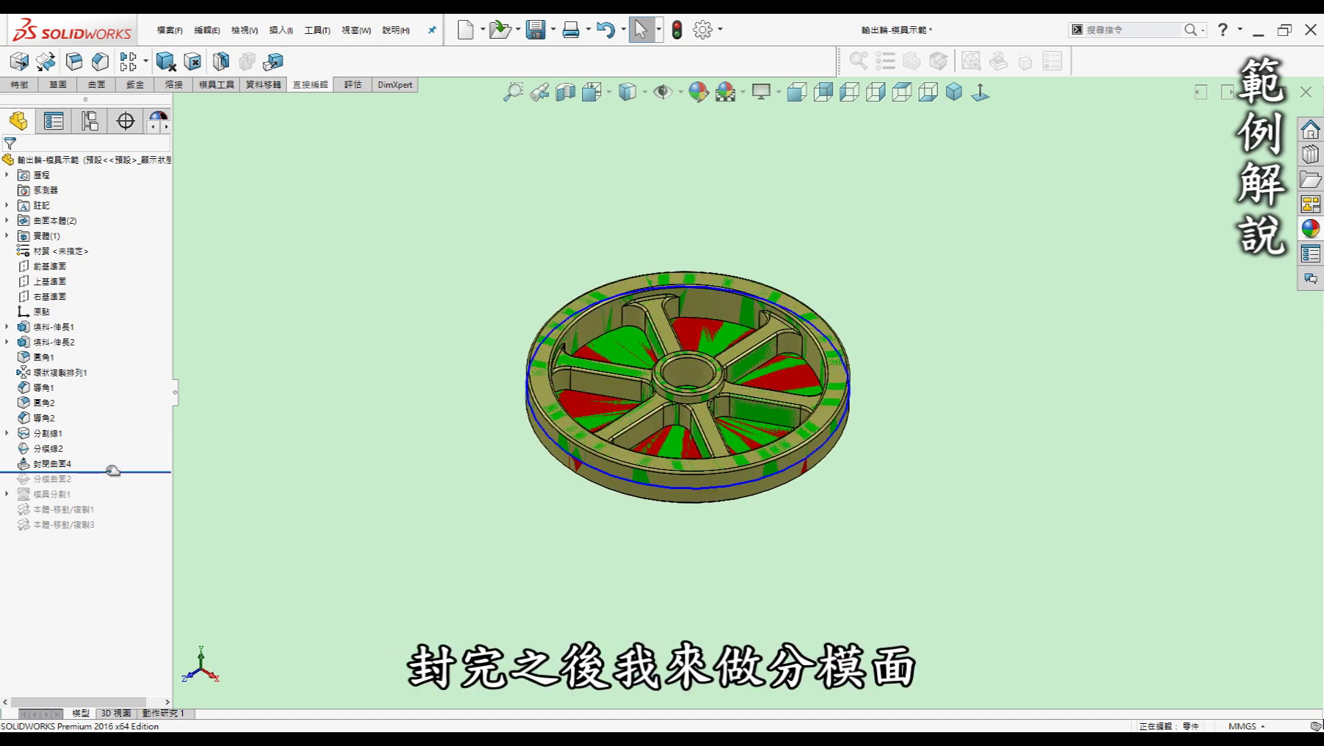
left_click_drag(112, 472, 109, 487)
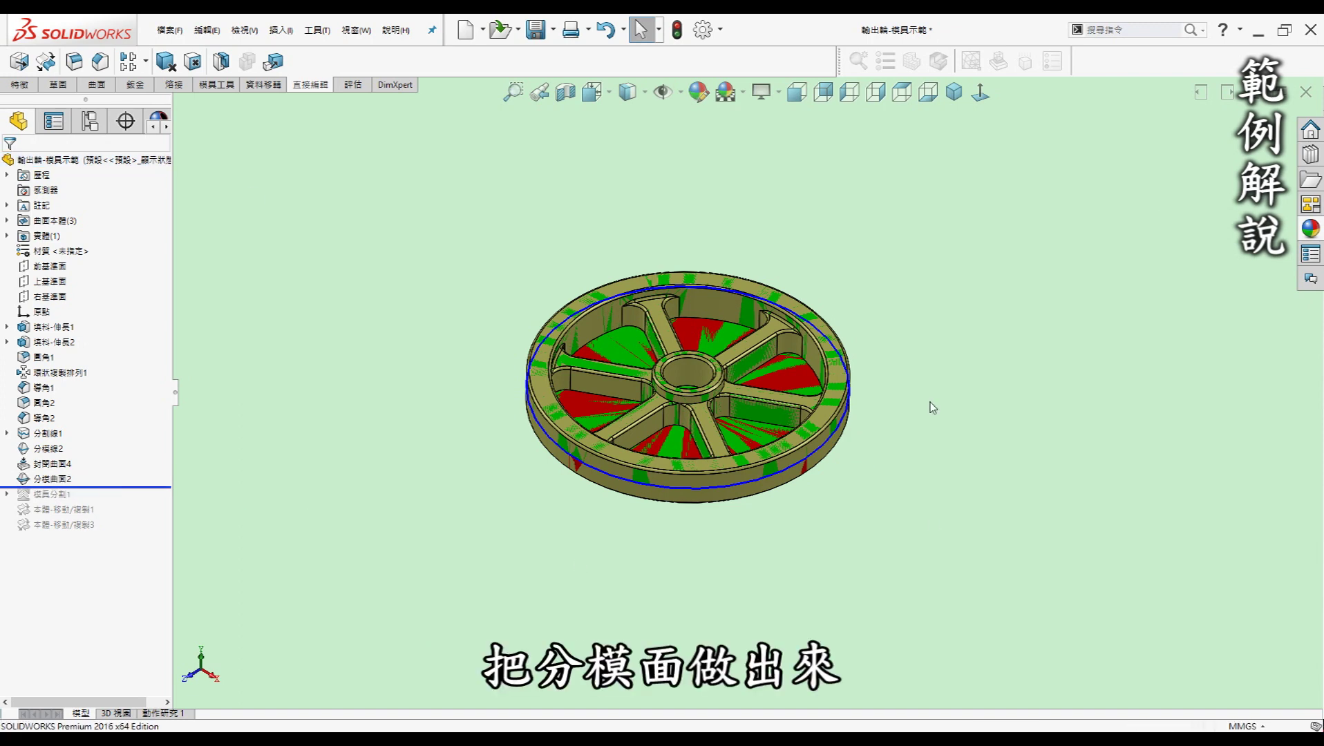
- Show 曲面本體(3) and roll forward past 模具分割1 to form the wheel's mold block
right_click(52, 220)
left_click(48, 202)
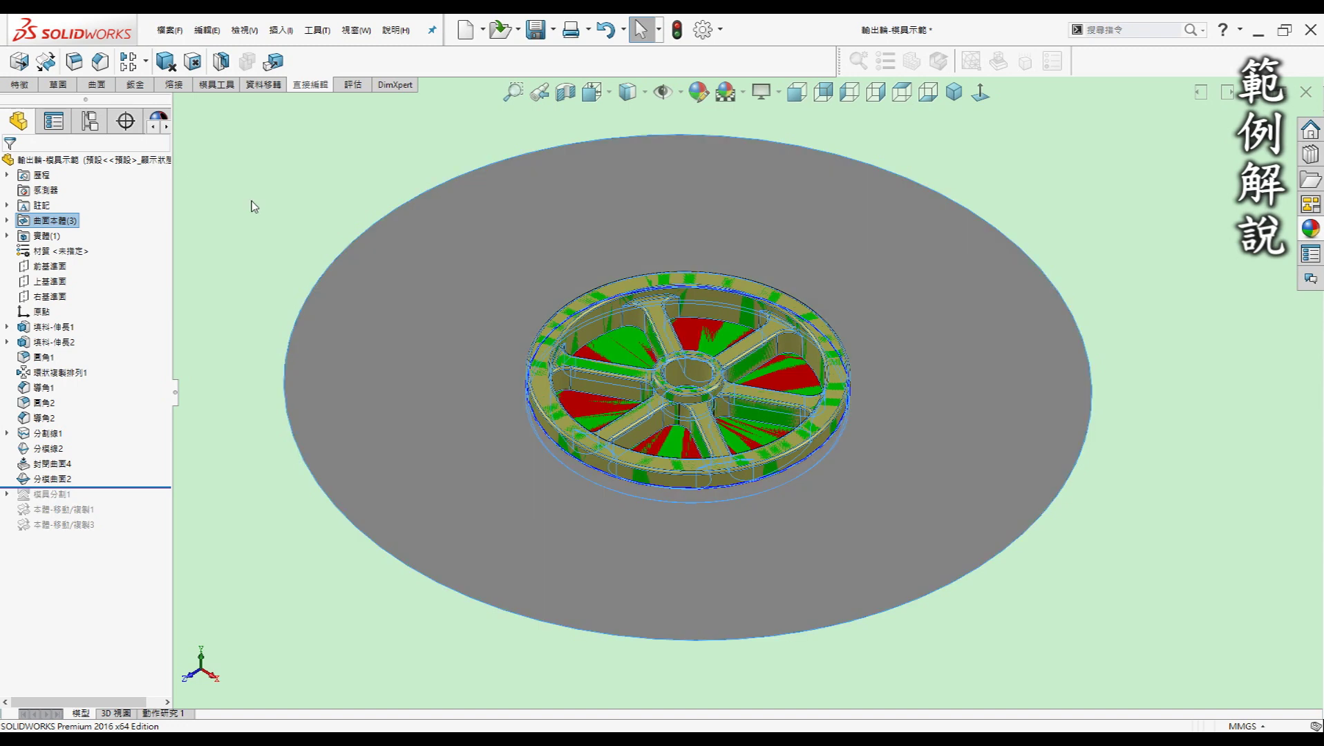
key("Escape")
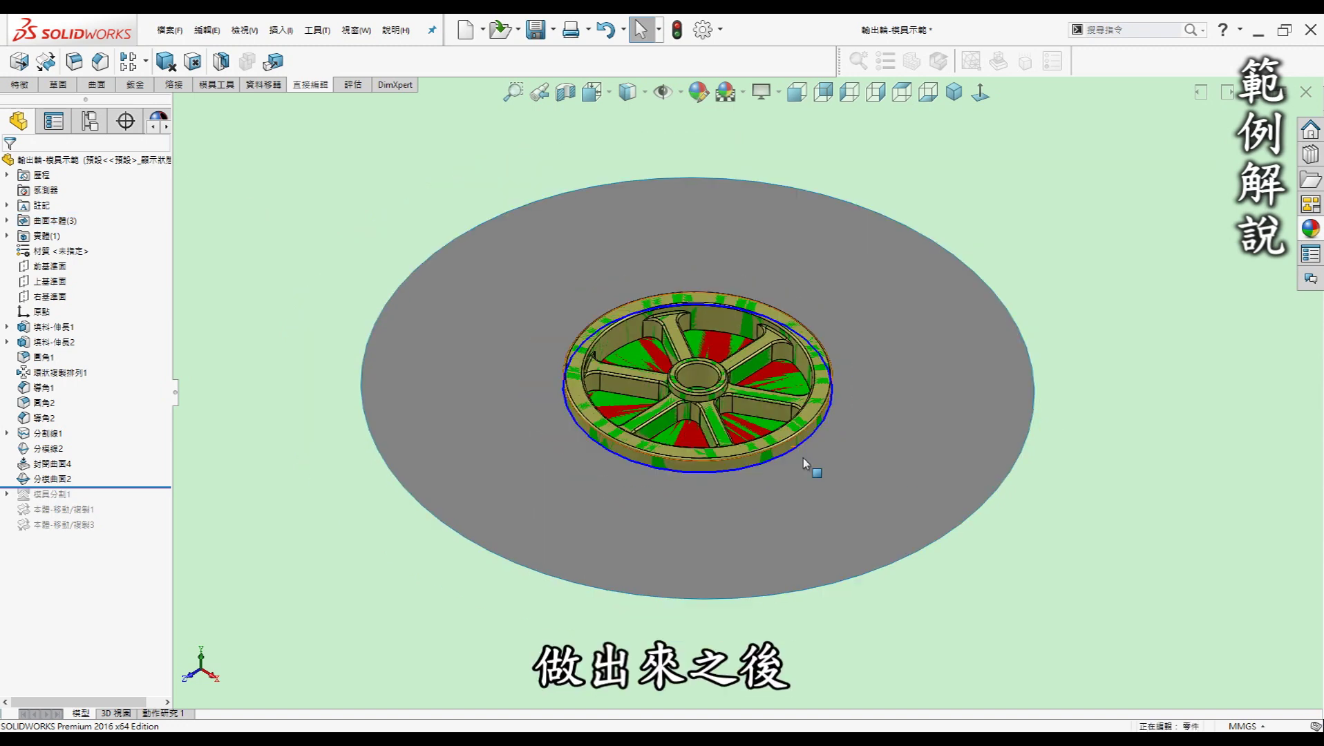
scroll(803, 458, "up", 2)
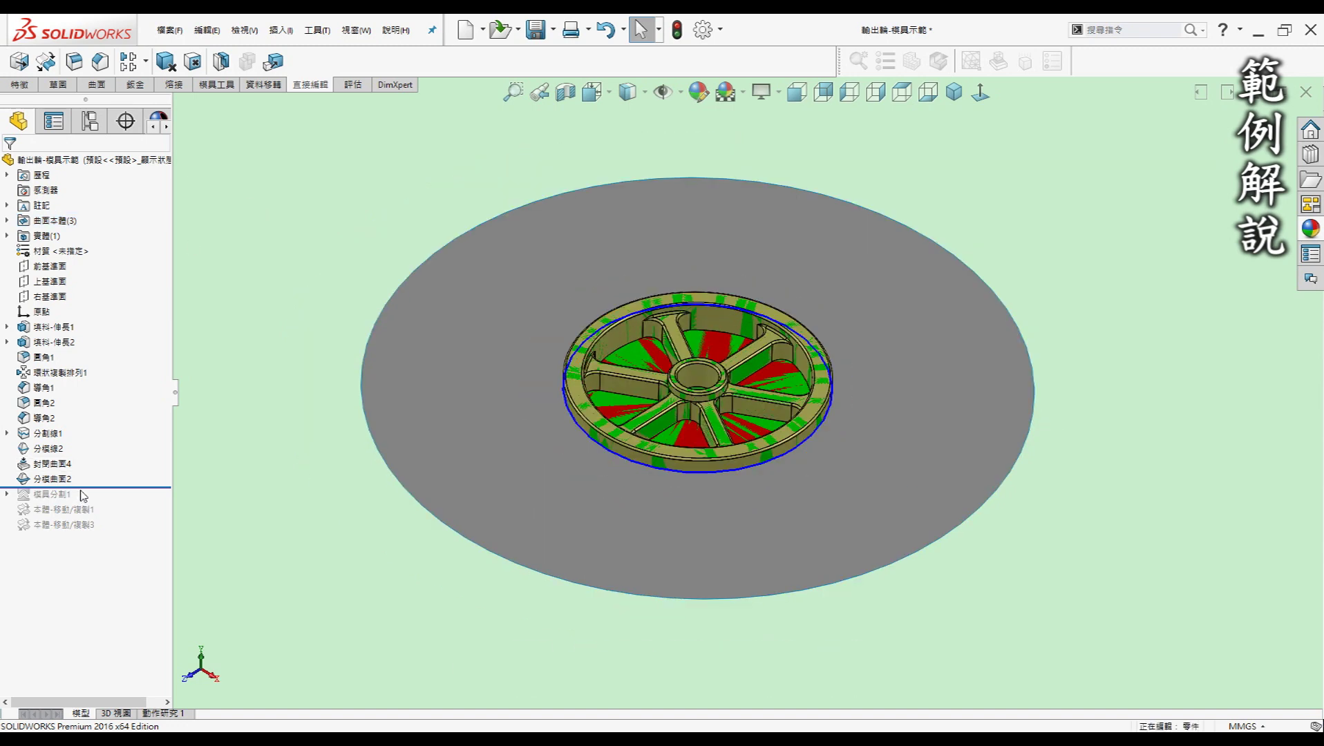
left_click_drag(87, 489, 85, 503)
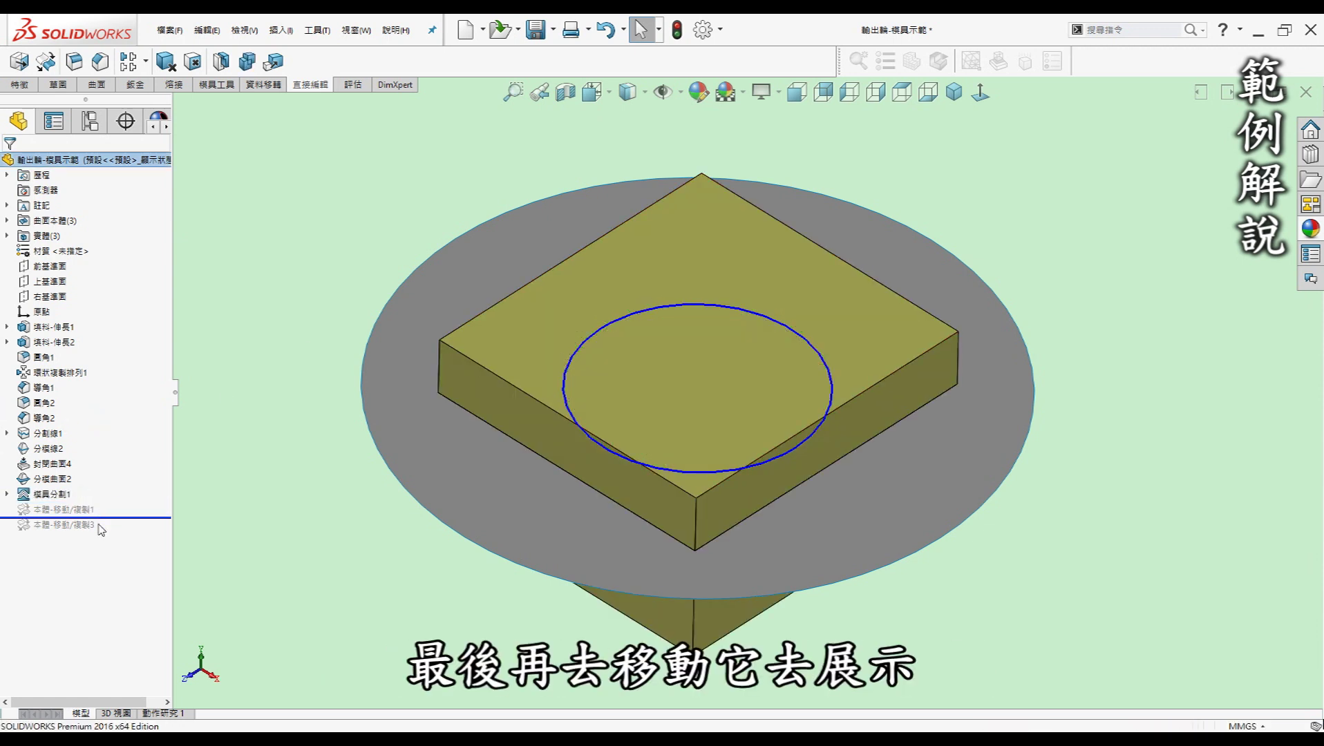
- Roll forward past 本體-移動/複製3 and hide the surface bodies and 分模線2
left_click_drag(102, 522, 101, 535)
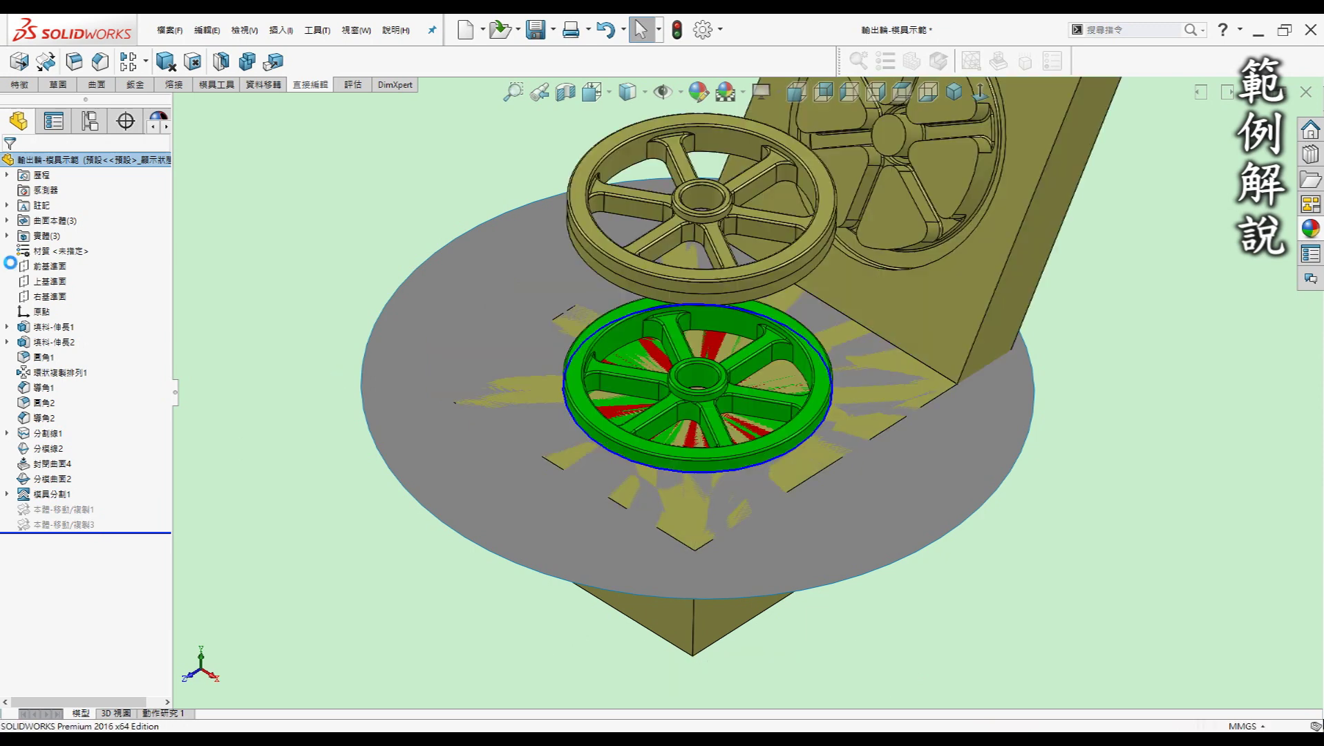
right_click(43, 223)
left_click(62, 231)
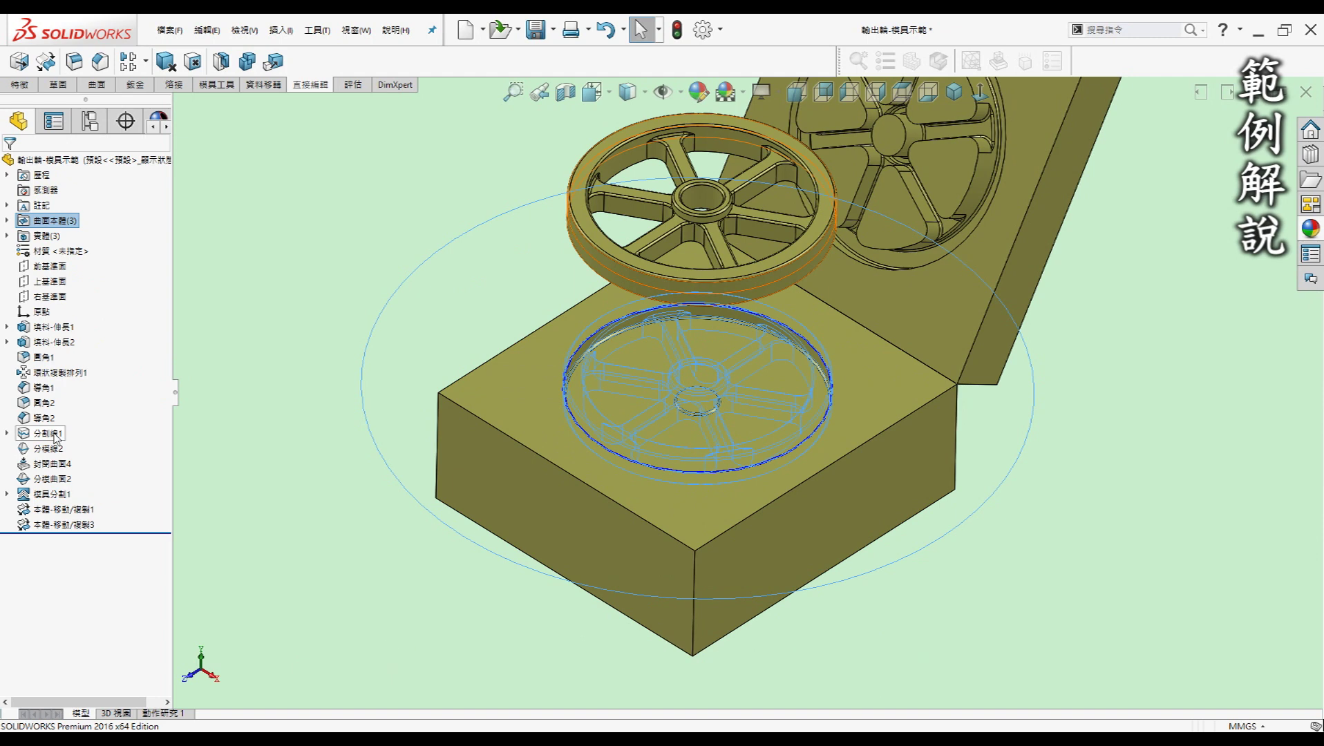
right_click(52, 451)
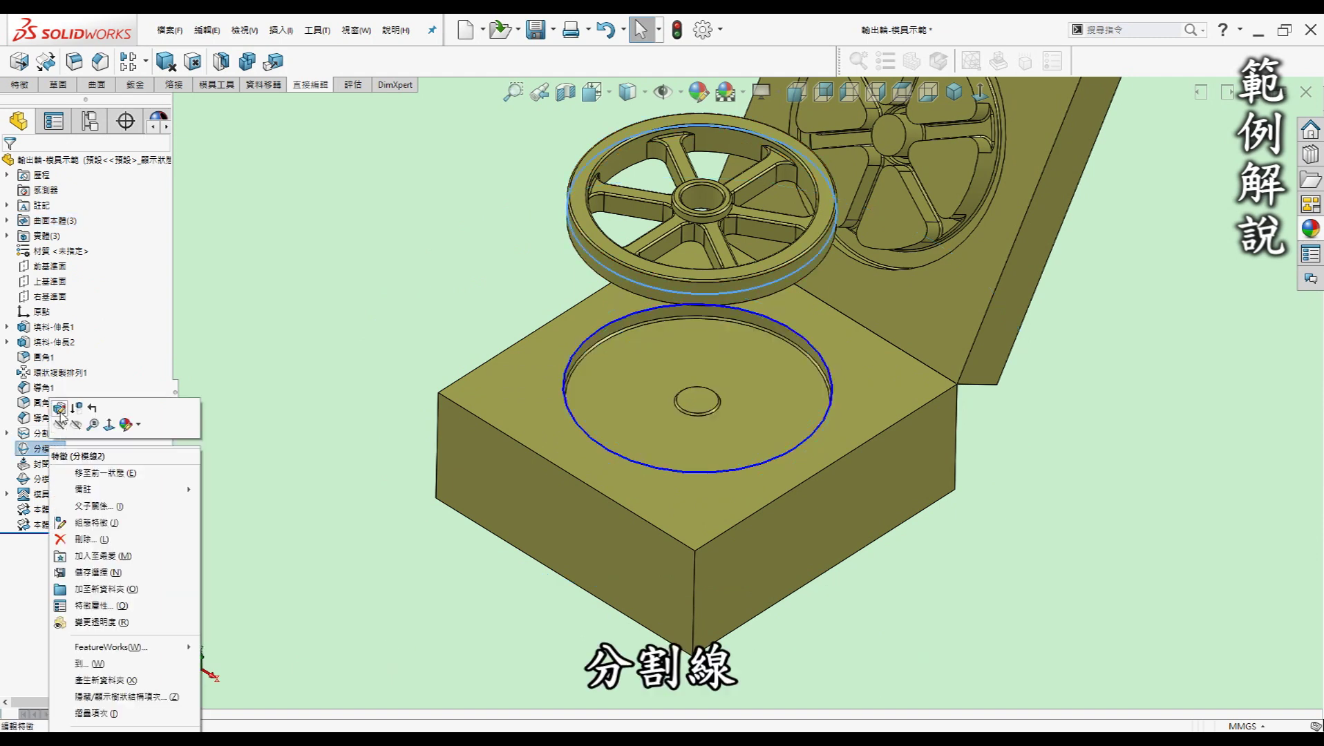
left_click(60, 424)
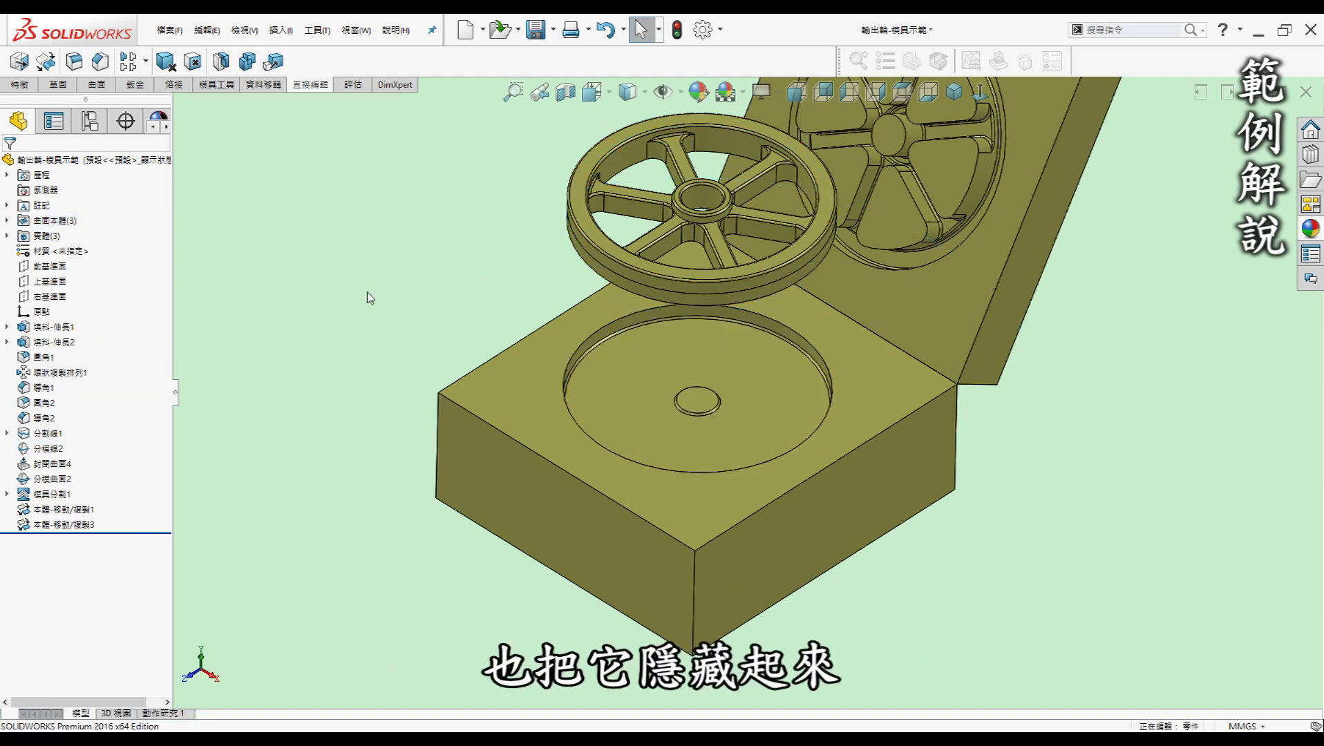
- Fit, orbit and zoom to view both opened wheel mold halves, ending in isometric
key("f")
middle_click_drag(511, 308, 820, 282)
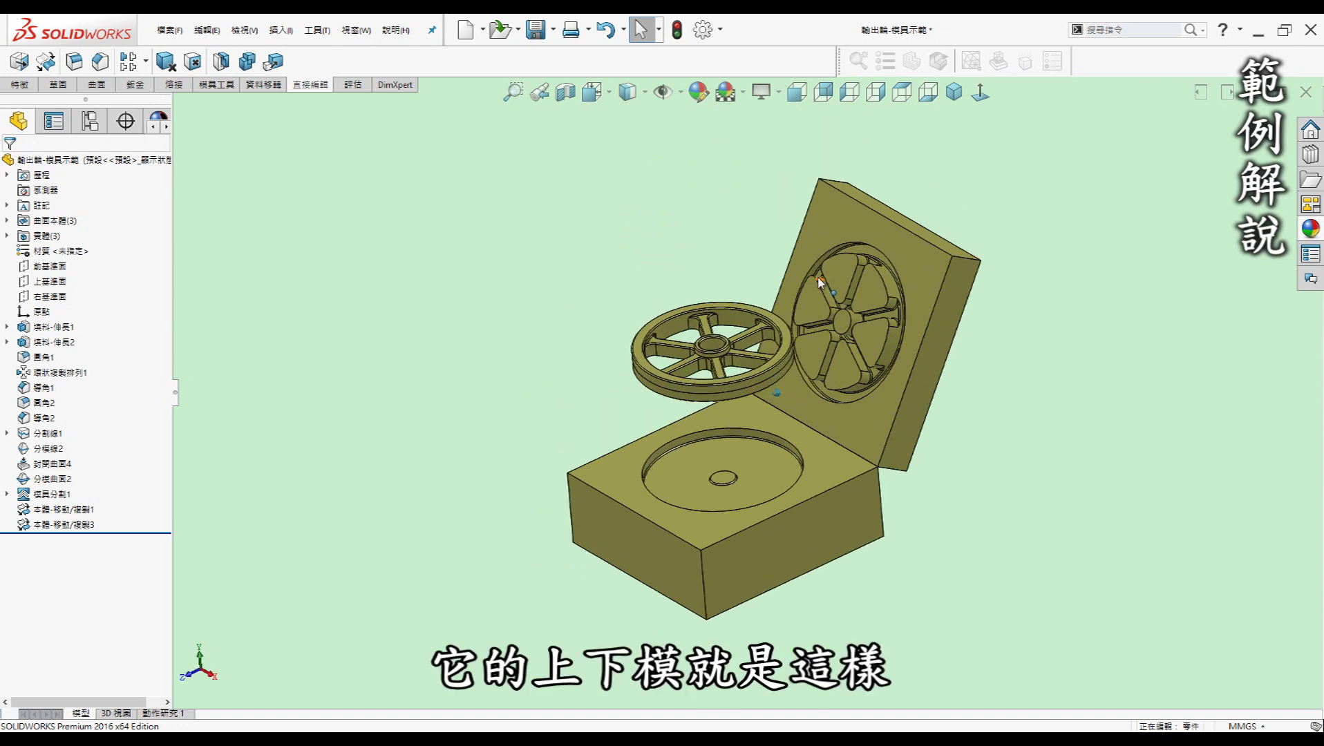
scroll(906, 330, "down", 2)
scroll(860, 269, "down", 2)
scroll(866, 340, "down", 2)
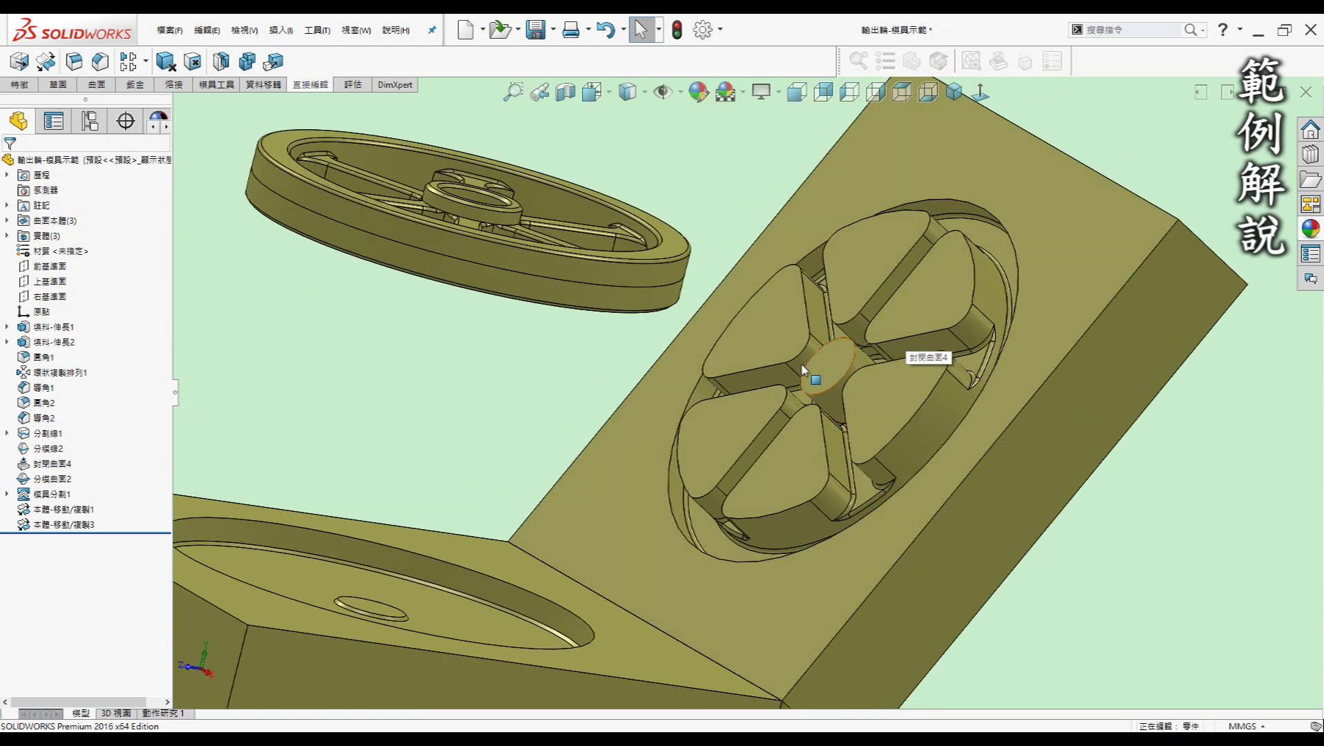
key("ctrl+7")
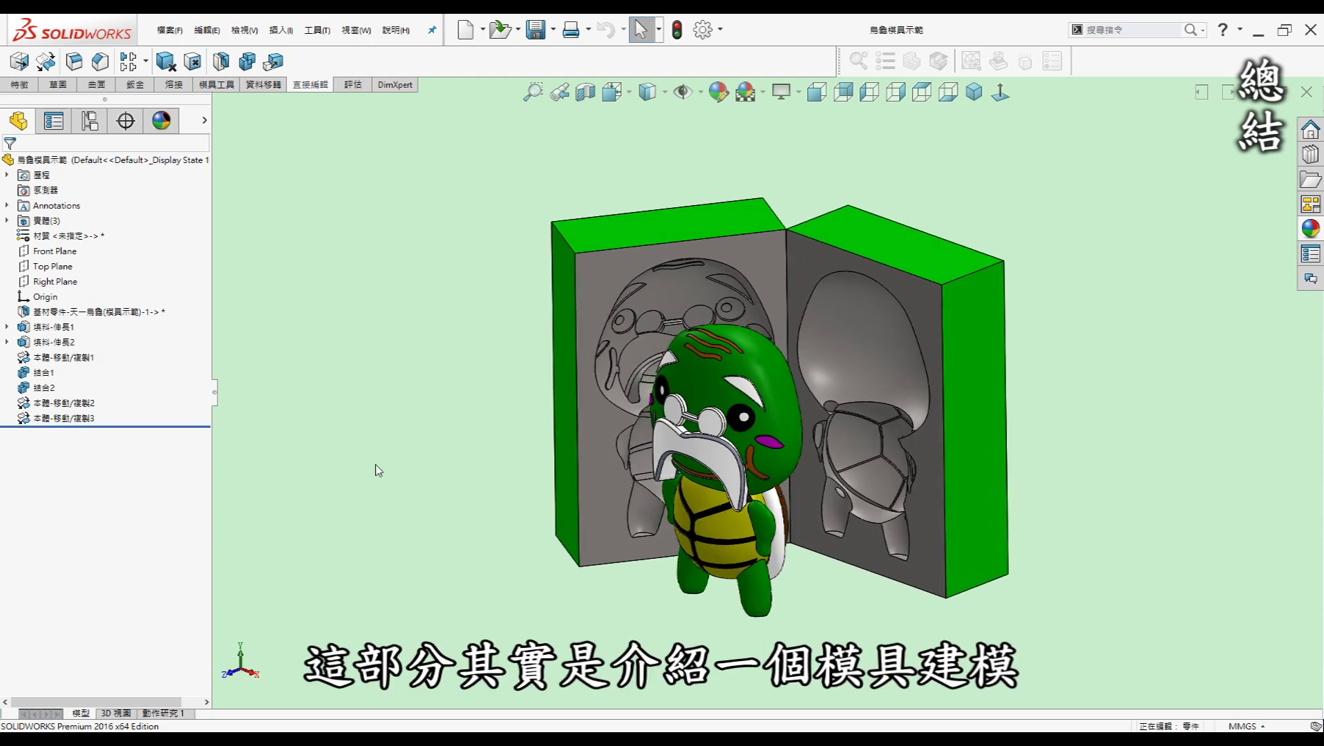
- Show the 模具工具 tools and orbit the turtle mold to present both open halves
left_click(216, 87)
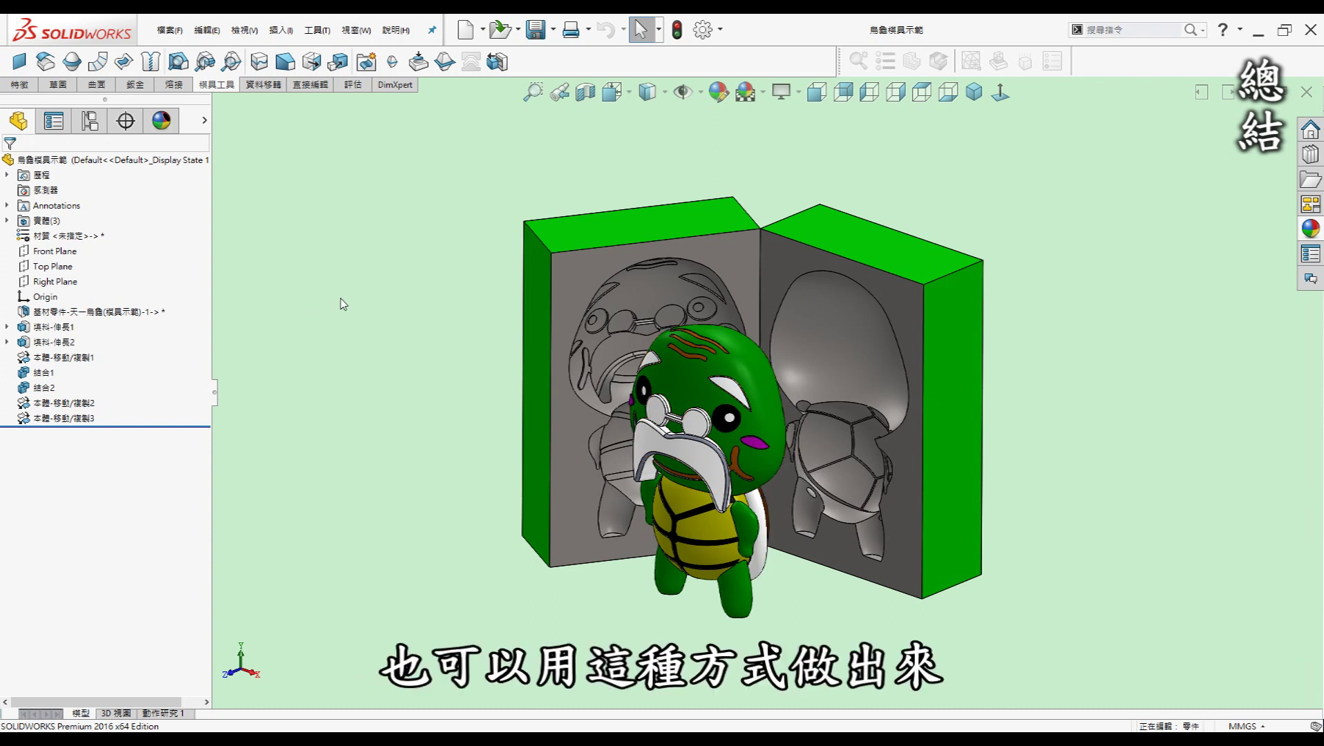
middle_click_drag(361, 289, 1123, 551)
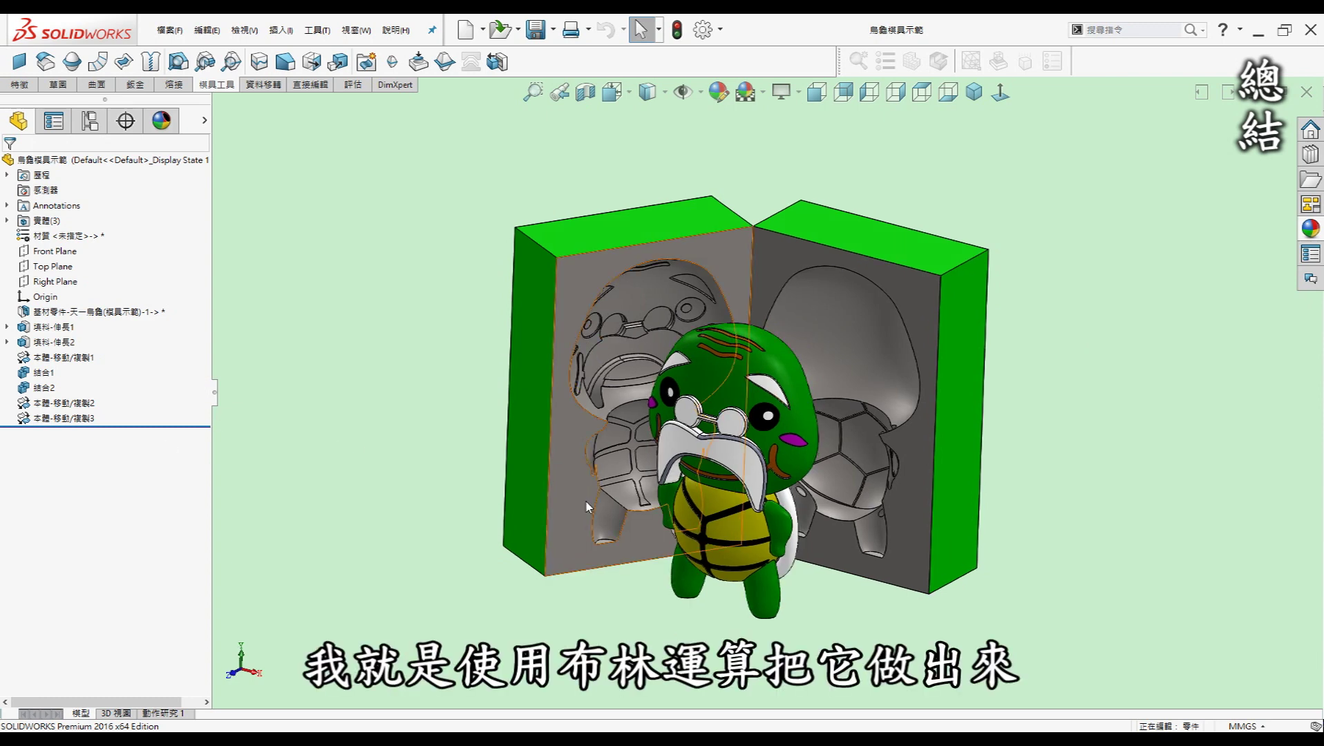
middle_click_drag(356, 446, 624, 557)
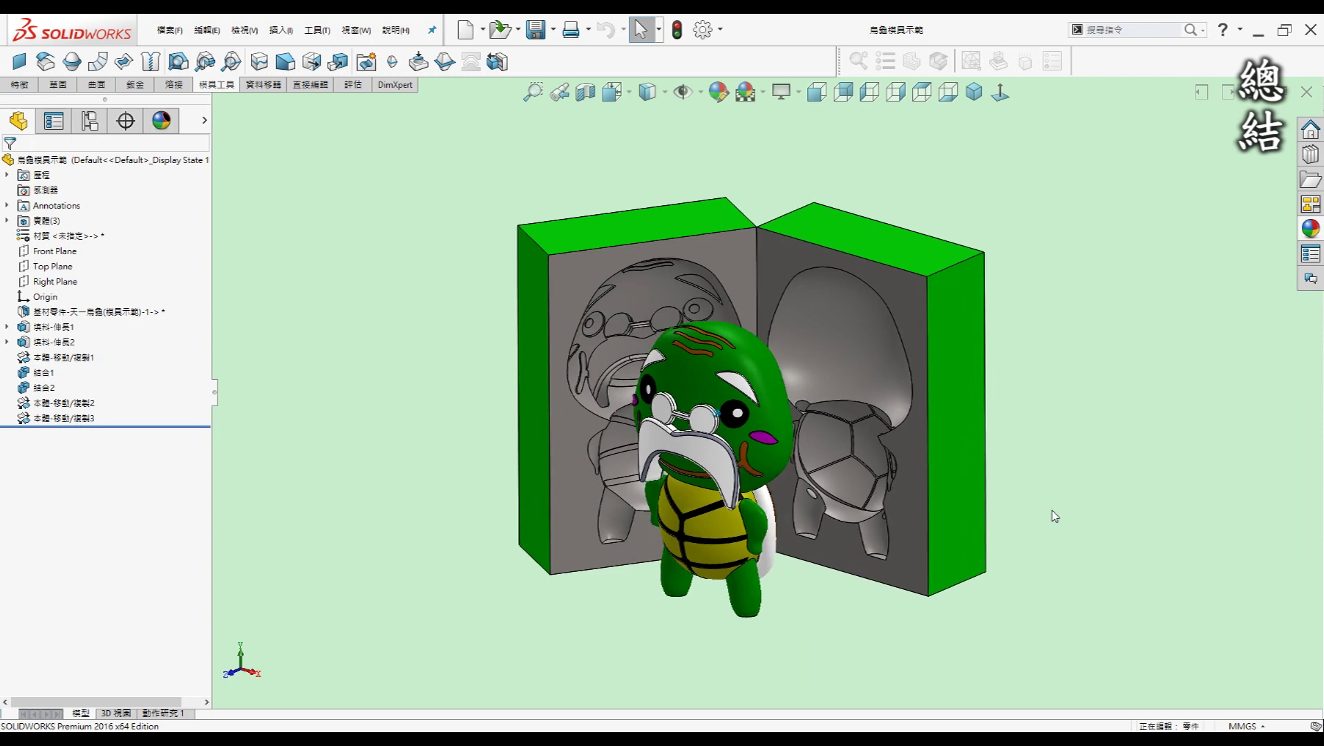
middle_click_drag(1056, 510, 1055, 514)
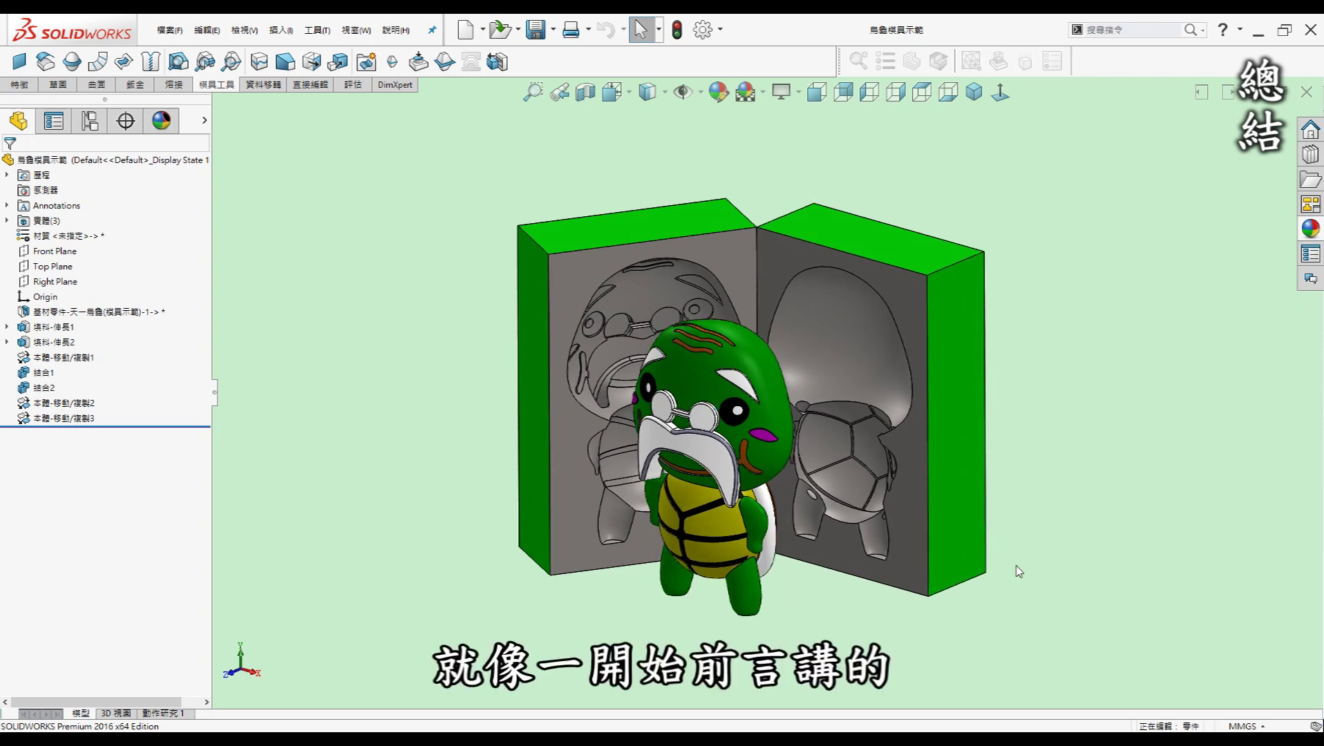
middle_click_drag(1016, 571, 1061, 573)
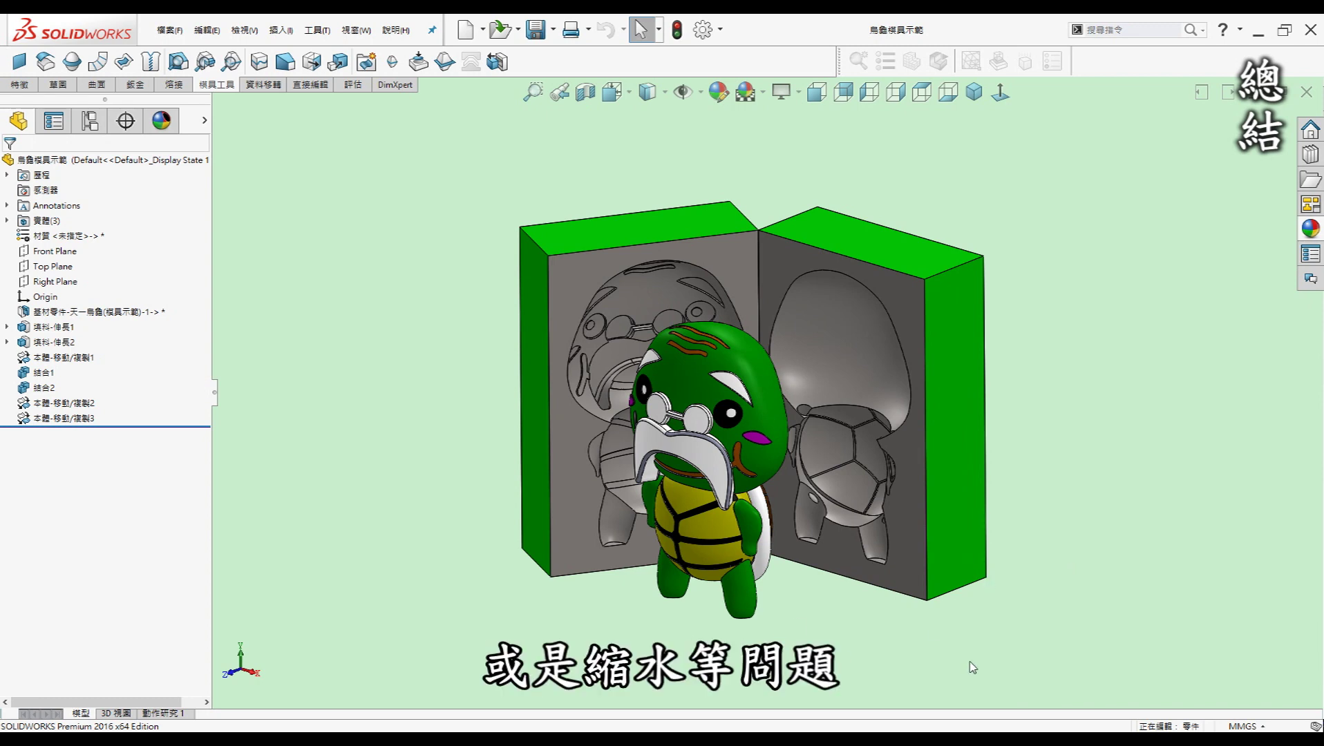
mouse_move(952, 658)
middle_mouse_down()
mouse_move(716, 404)
mouse_move(540, 653)
mouse_move(568, 635)
middle_mouse_up()
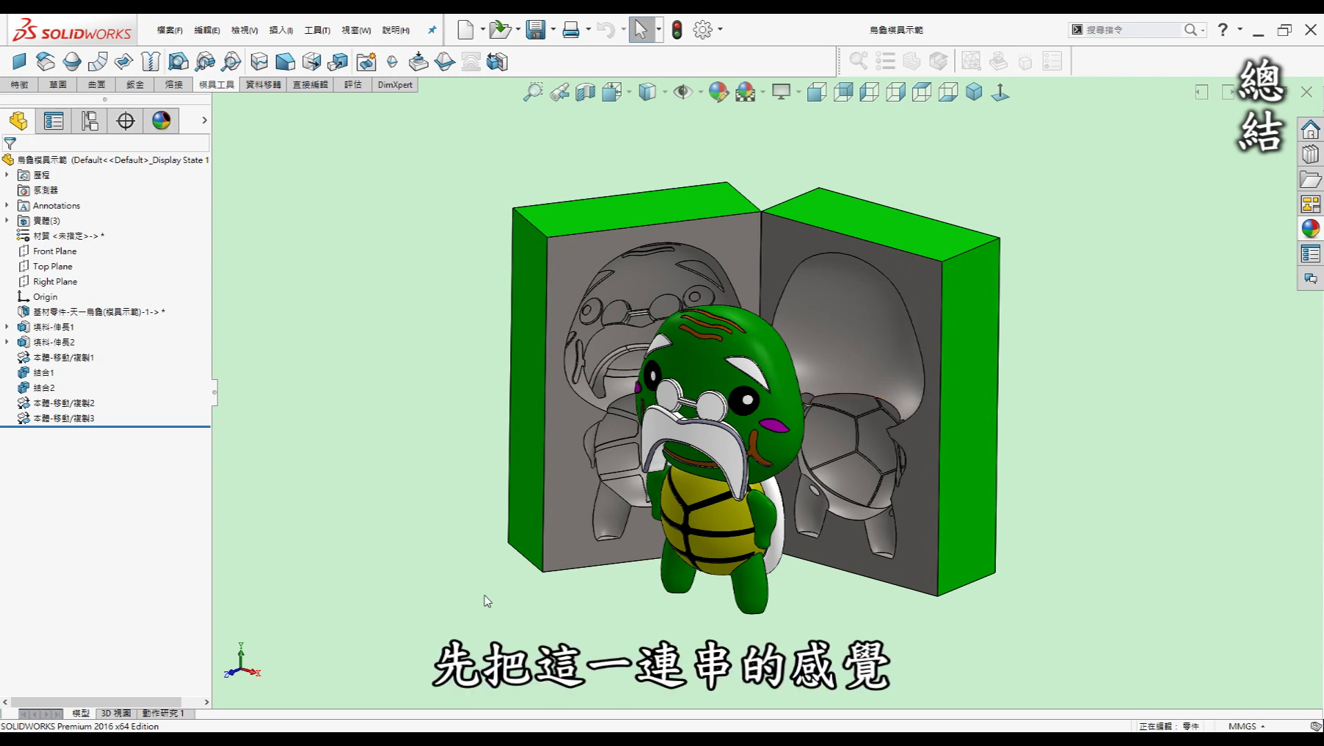
mouse_move(1132, 614)
middle_mouse_down()
mouse_move(979, 644)
mouse_move(1318, 453)
middle_mouse_up()
middle_click_drag(1190, 505, 1147, 502)
mouse_move(929, 551)
middle_mouse_down()
mouse_move(996, 610)
mouse_move(983, 617)
middle_mouse_up()
key("ctrl+1")
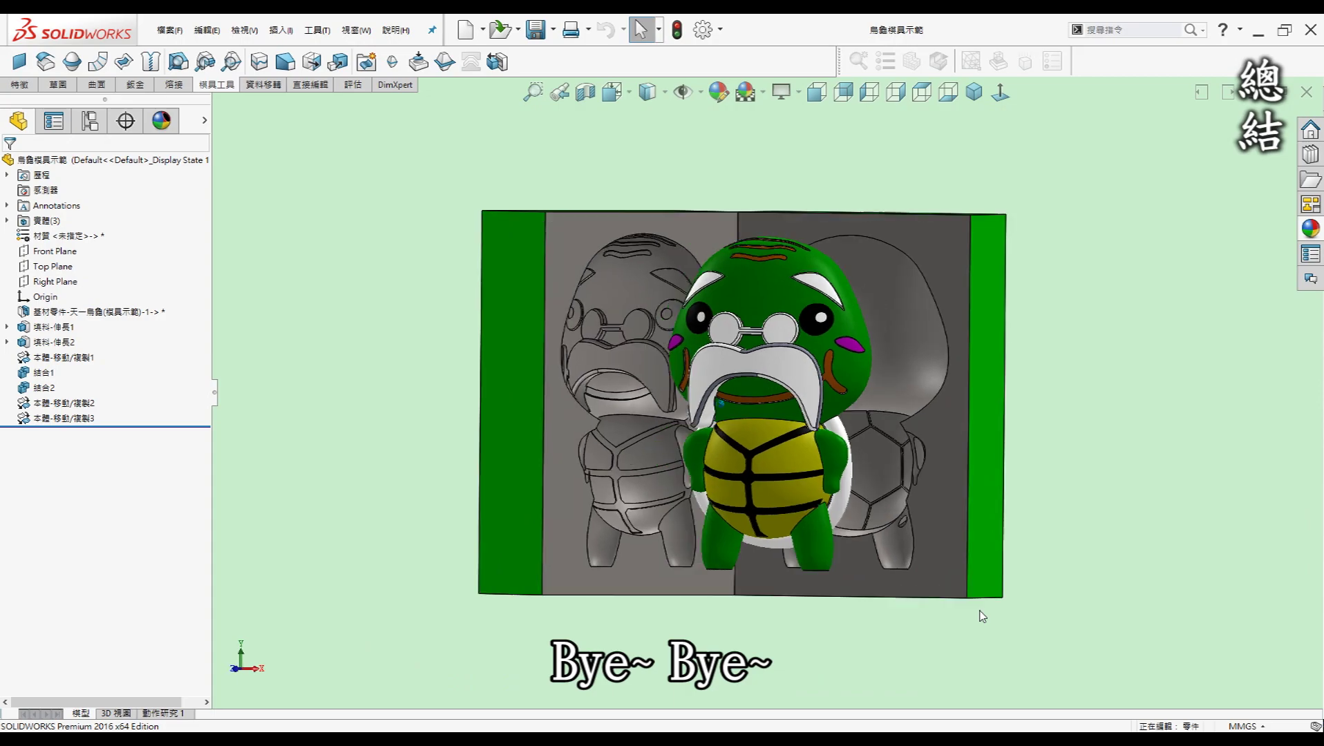